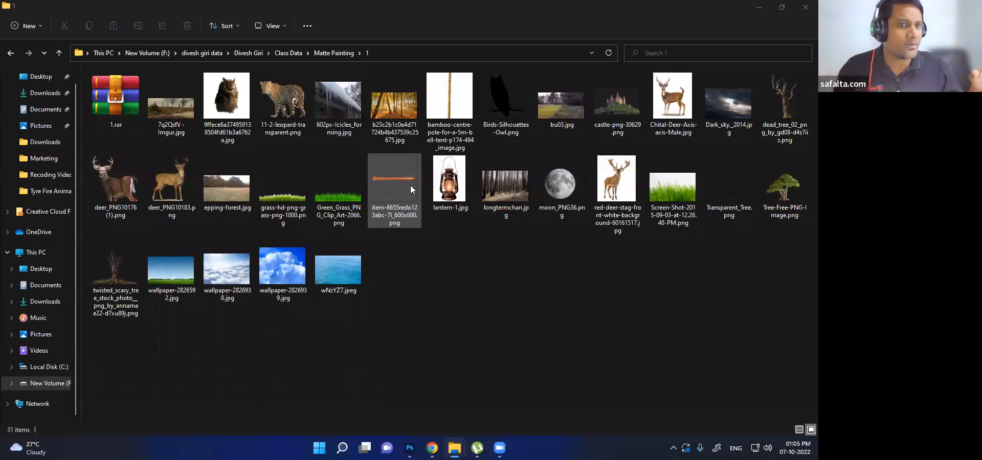
Browse the stock images in the Matte Painting folder 1 in the image viewer, starting from bu03.jpg
click(738, 103)
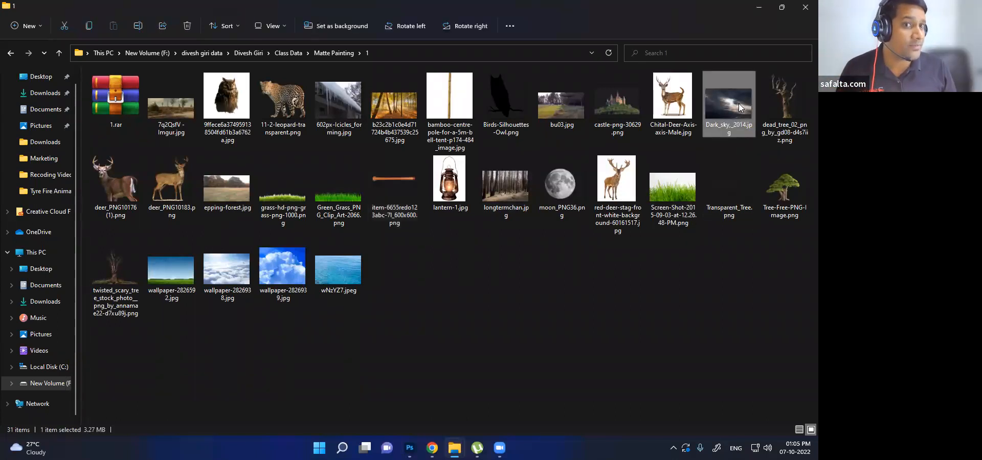
double_click(556, 109)
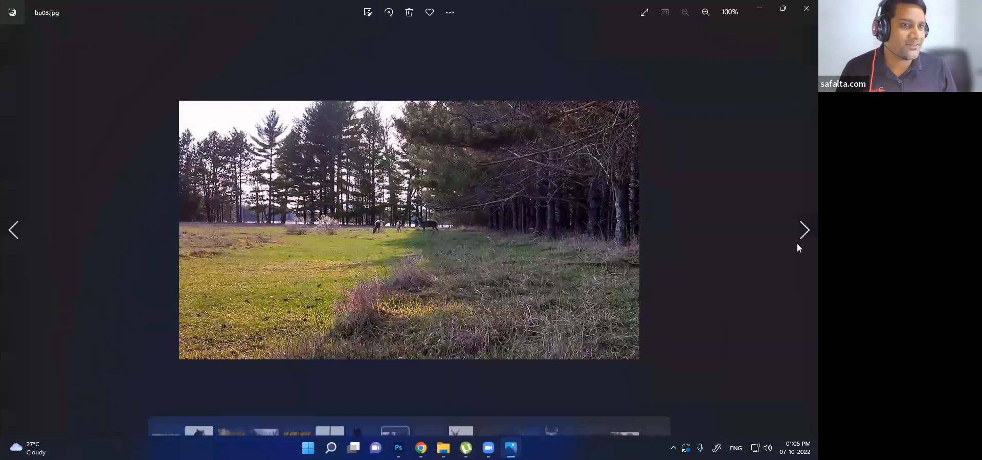
click(803, 235)
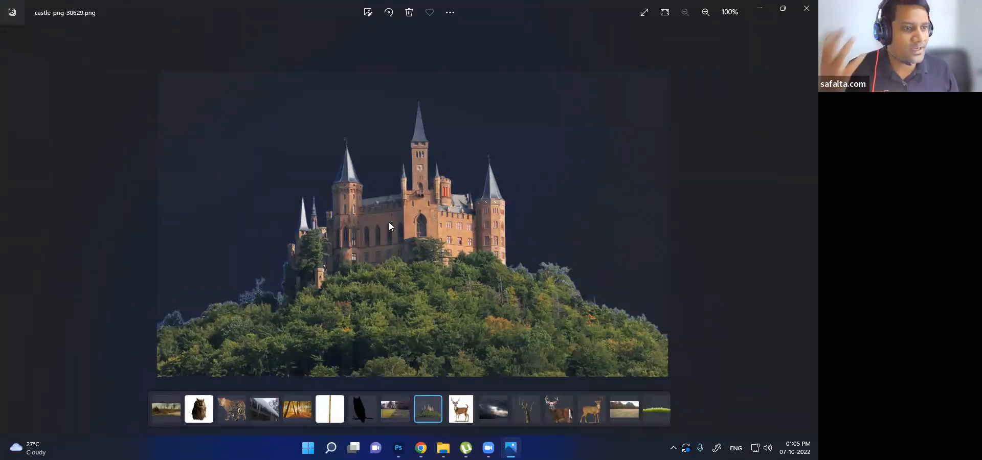
click(801, 239)
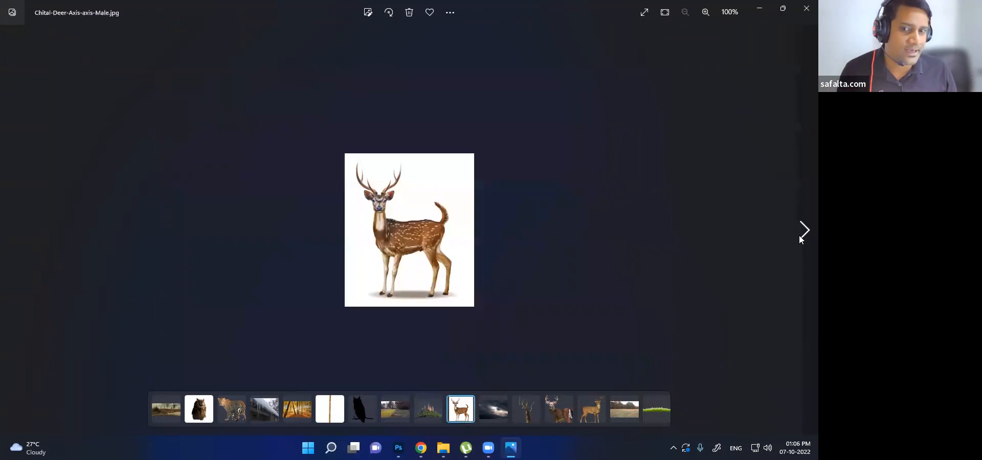
click(800, 237)
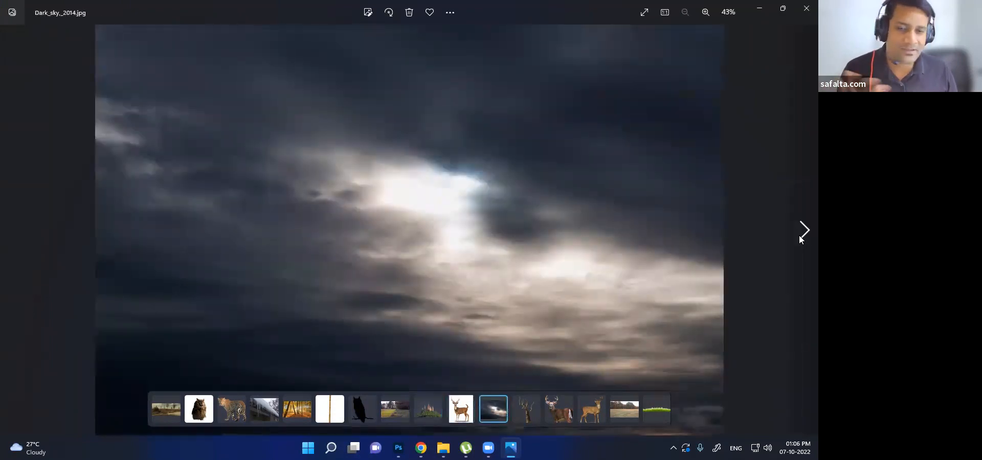
click(799, 235)
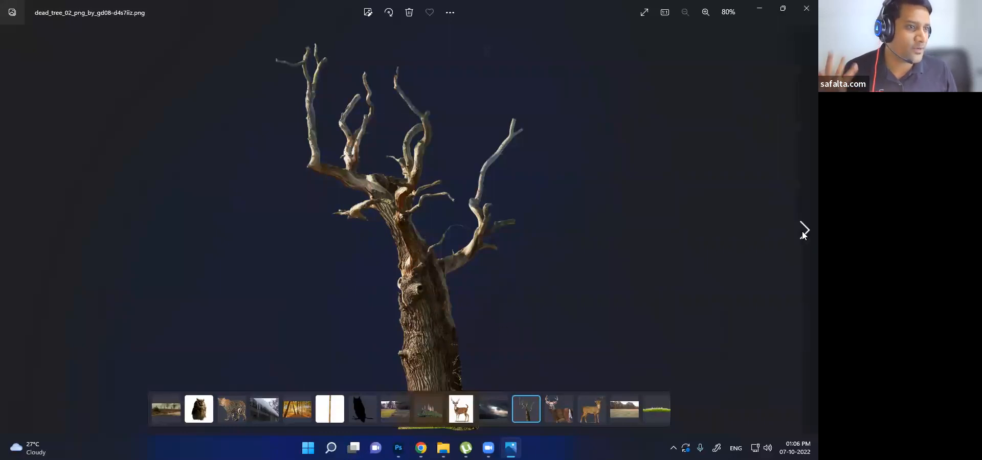
click(802, 231)
click(802, 232)
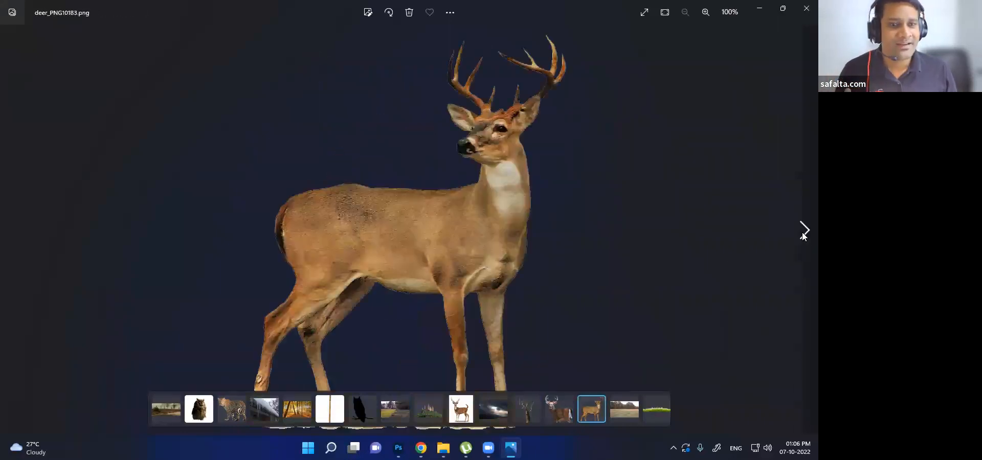
click(801, 232)
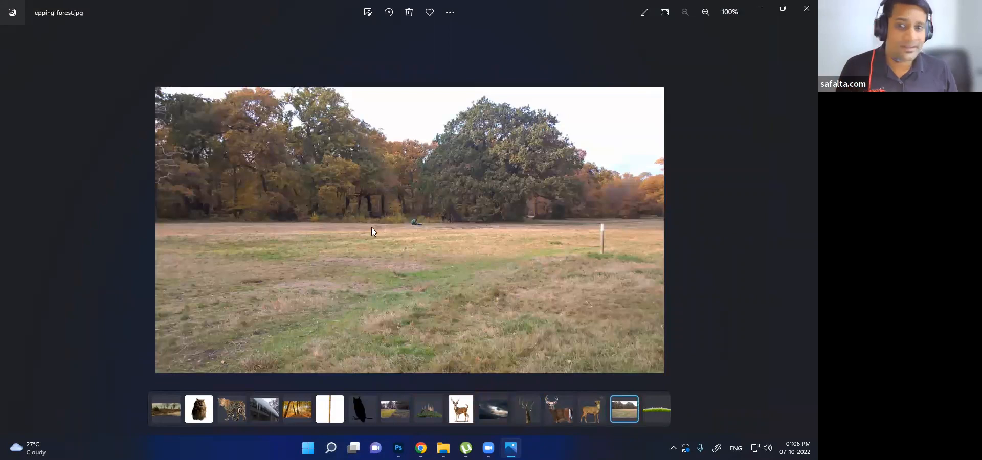
click(802, 232)
click(802, 232)
click(802, 233)
click(802, 232)
click(802, 232)
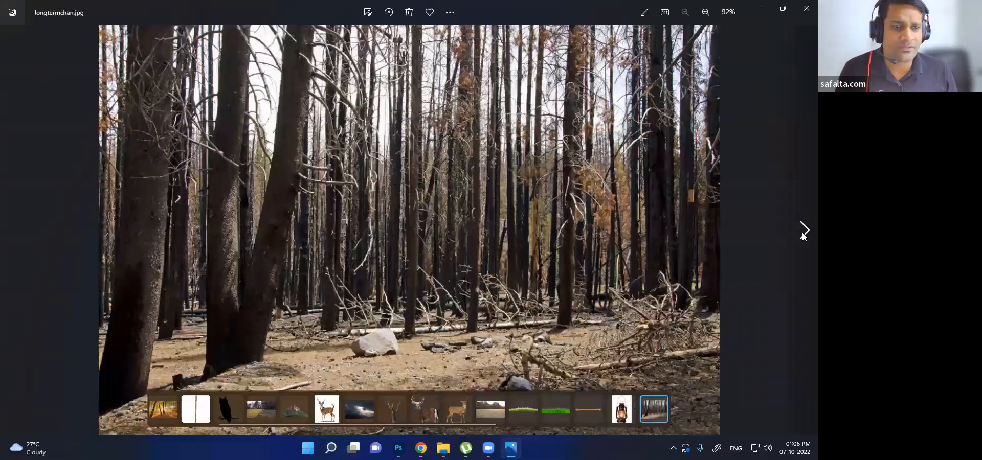
click(802, 232)
click(802, 232)
click(11, 231)
click(10, 232)
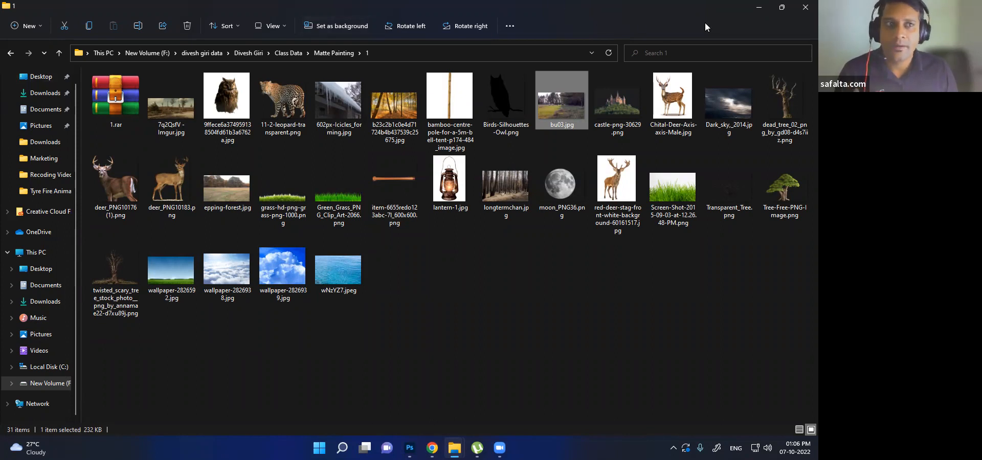
Look at the PDF books in the Books subfolder of Matte Paintings and return to the Matte Paintings folder
click(751, 8)
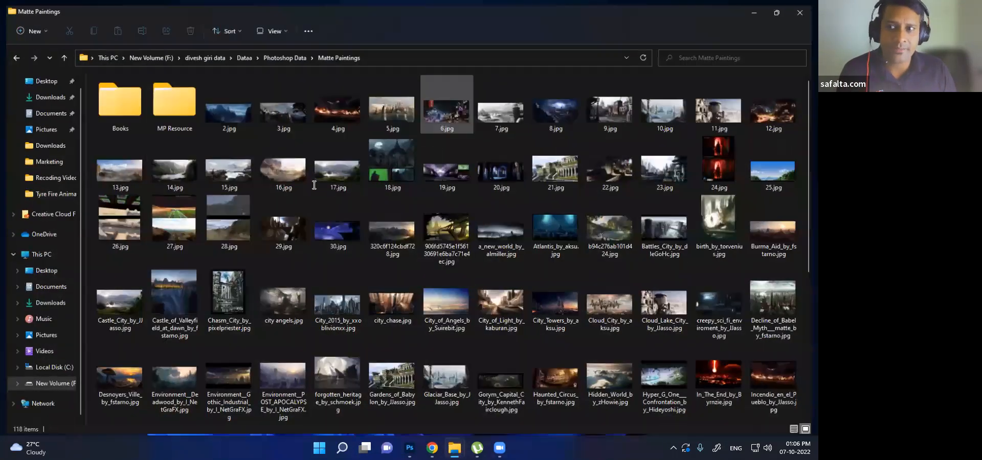
double_click(123, 87)
key(ctrl+a)
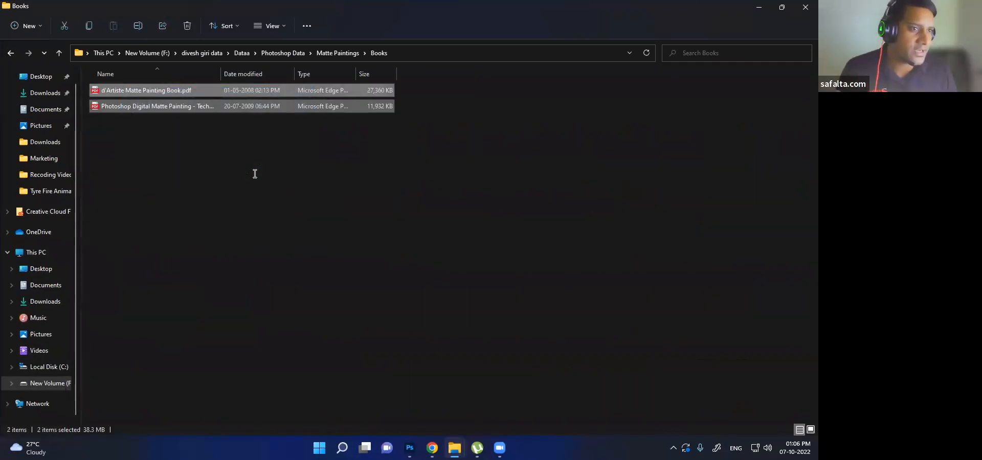
key(alt+Left)
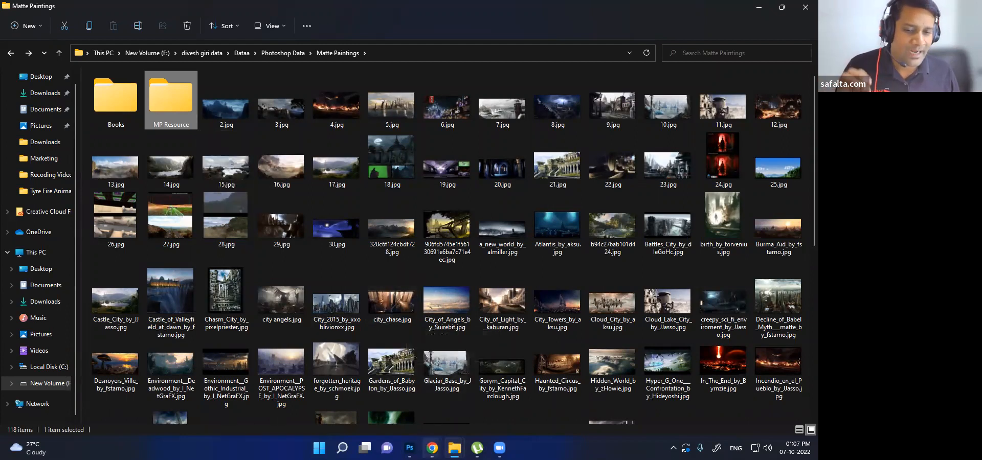
mouse_move(432, 448)
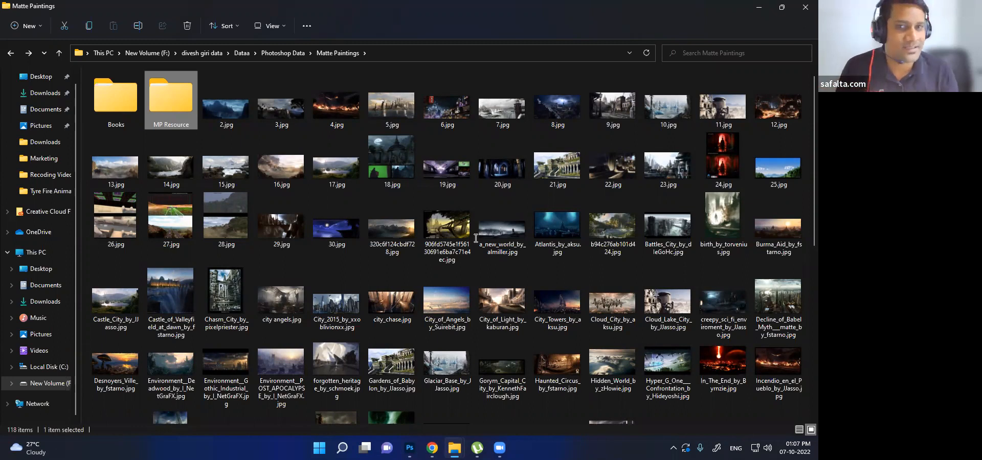
View the sample matte paintings from 2.jpg through 18.jpg in the image viewer
double_click(249, 119)
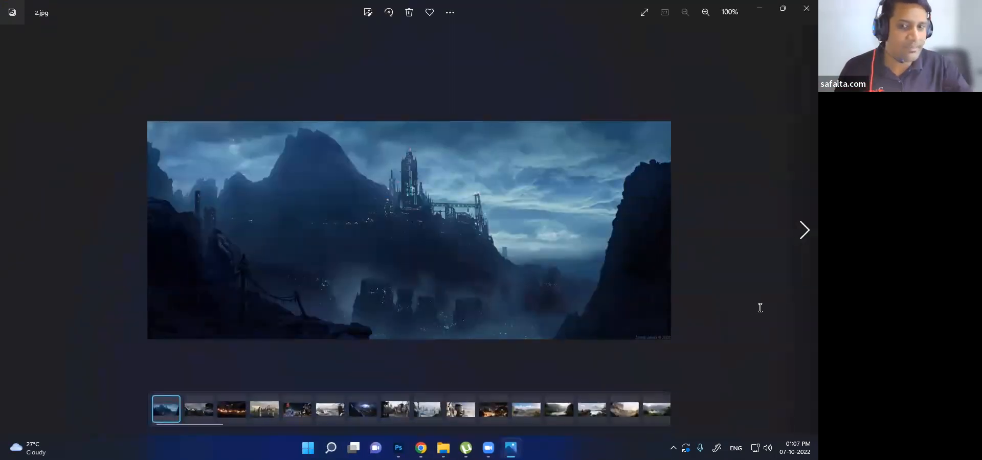
key(Right)
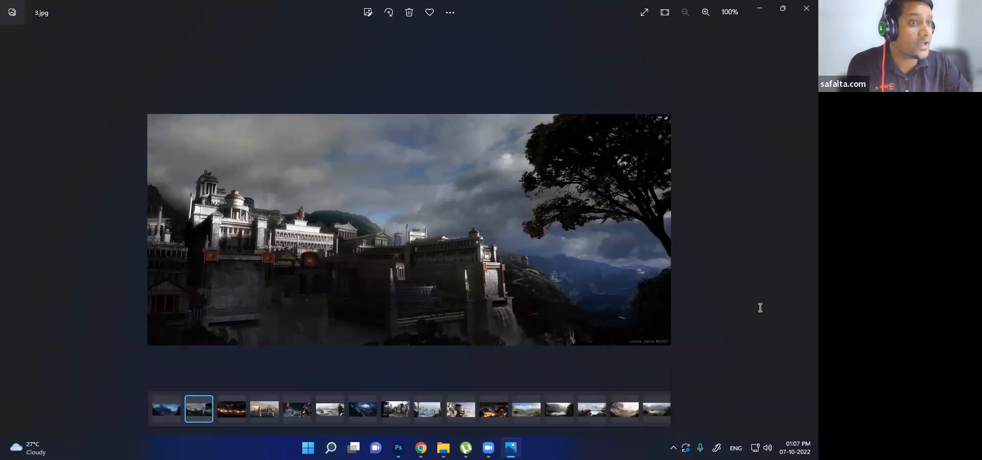
key(Right)
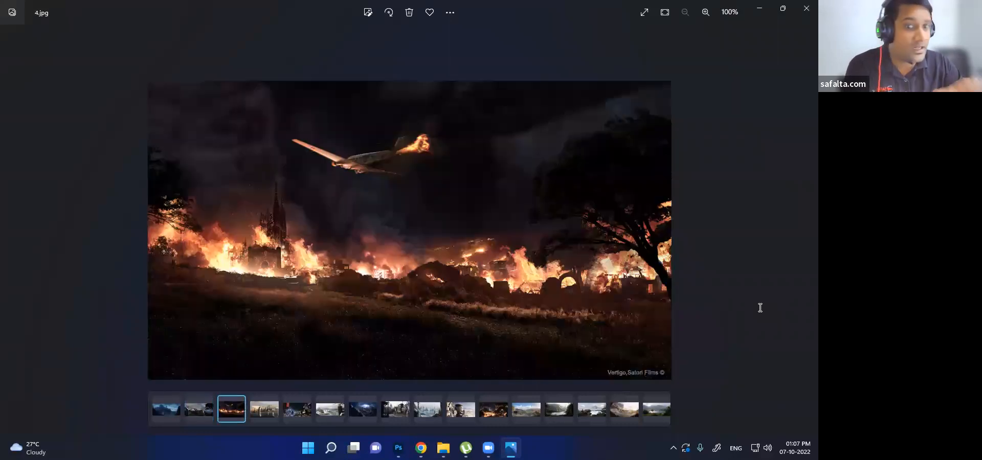
key(Right)
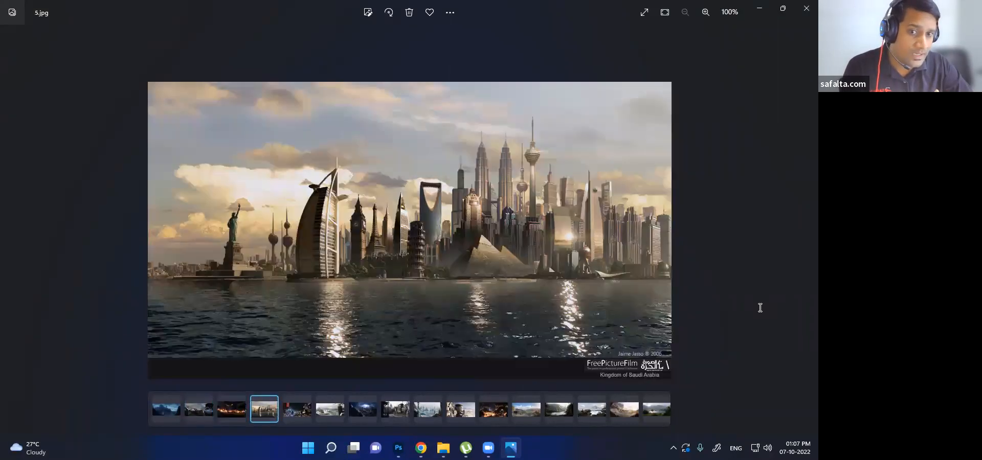
key(Right)
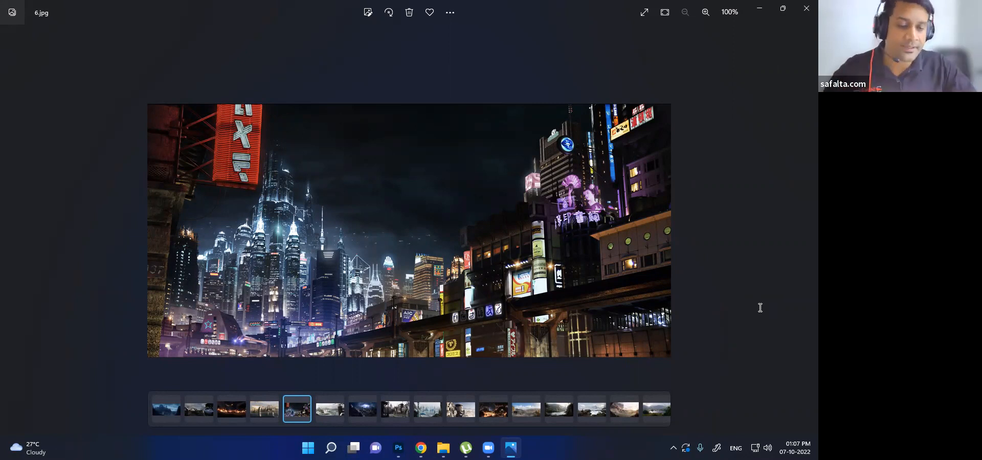
key(Right)
key(Right)
key(Right)
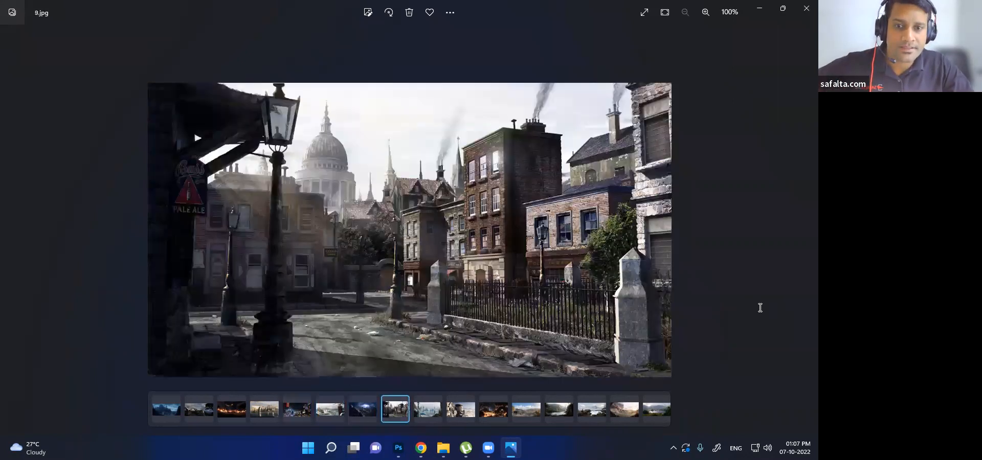
key(Right)
key(Right)
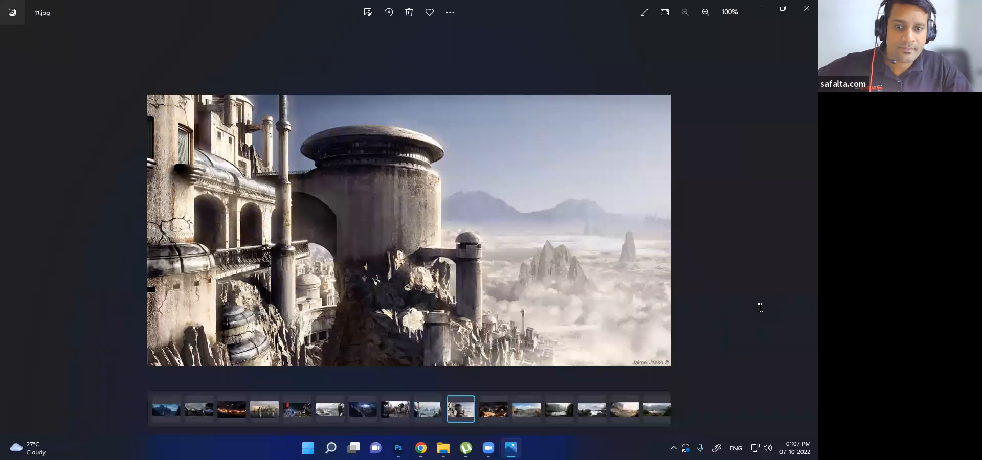
key(Right)
key(Right)
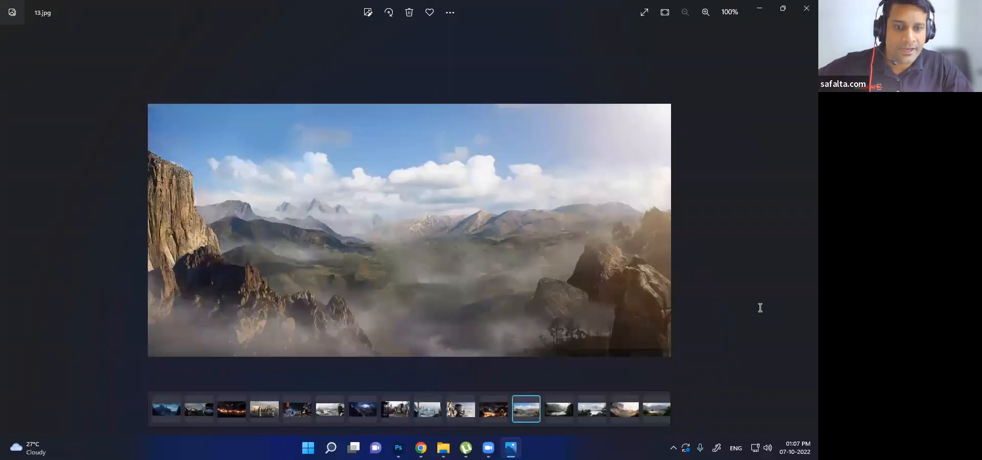
key(Right)
key(Right)
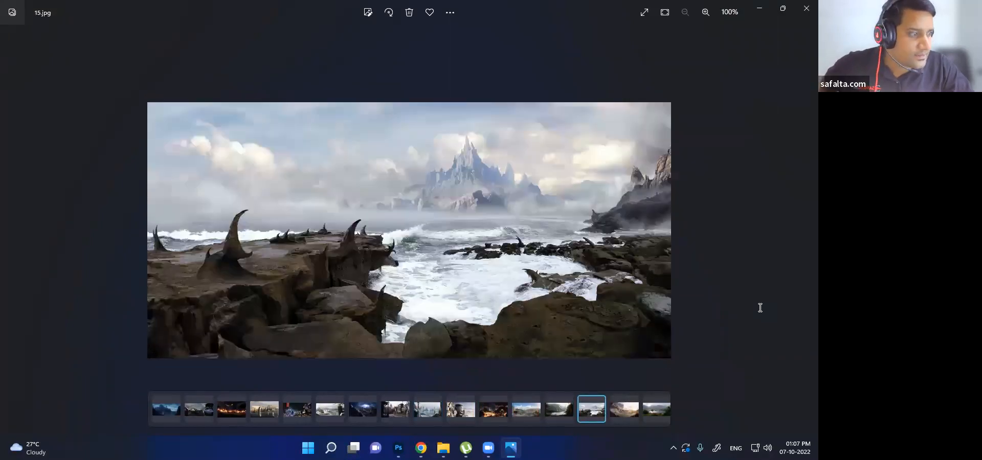
key(Right)
key(Right)
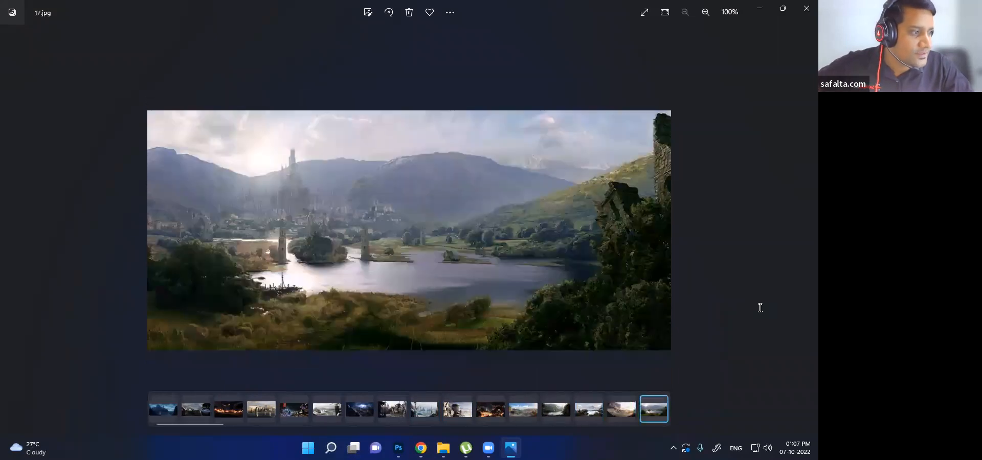
key(Right)
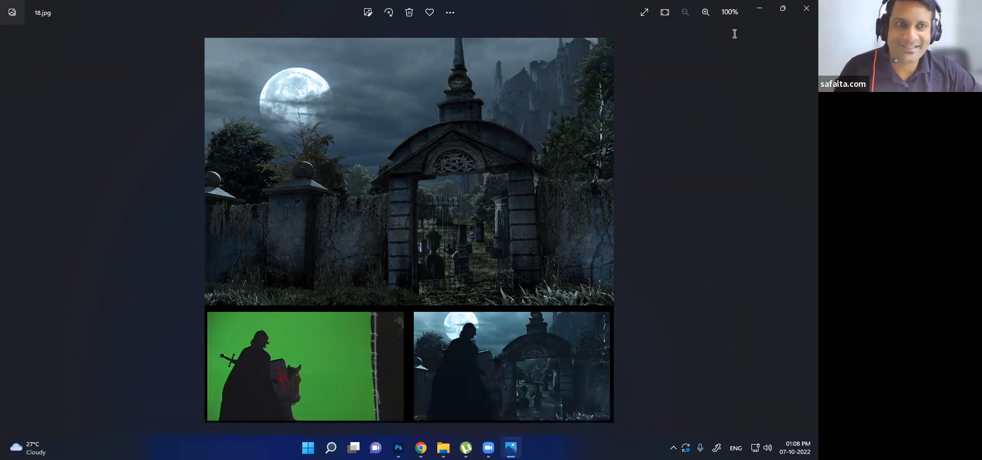
click(759, 8)
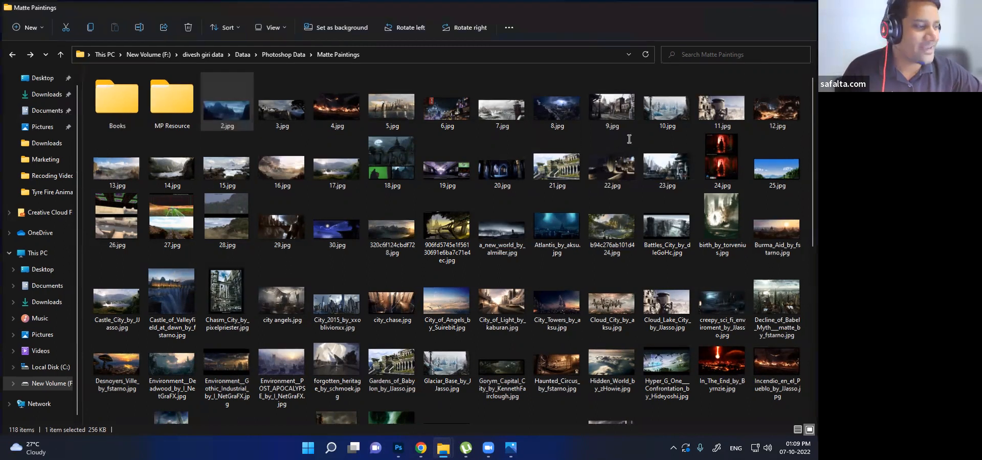
Switch to Photoshop and start setting up a new document named Matte Painting
key(super+d)
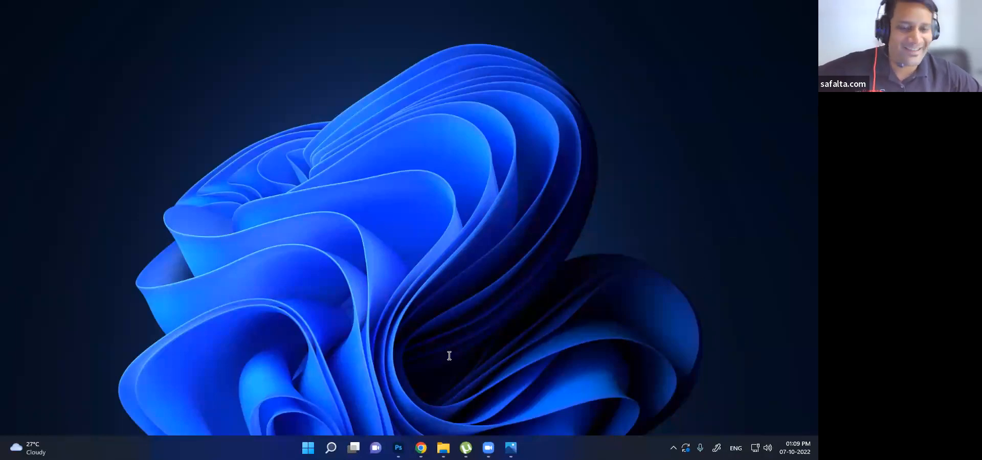
click(398, 448)
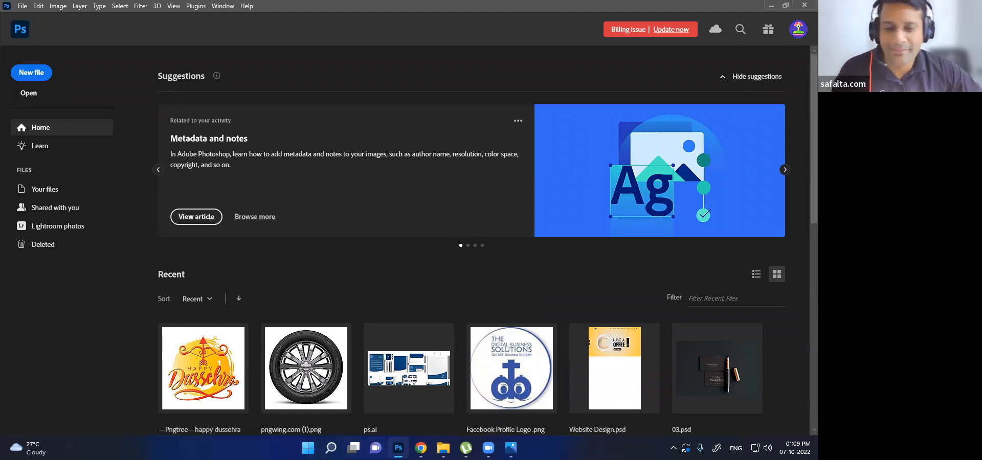
key(ctrl+n)
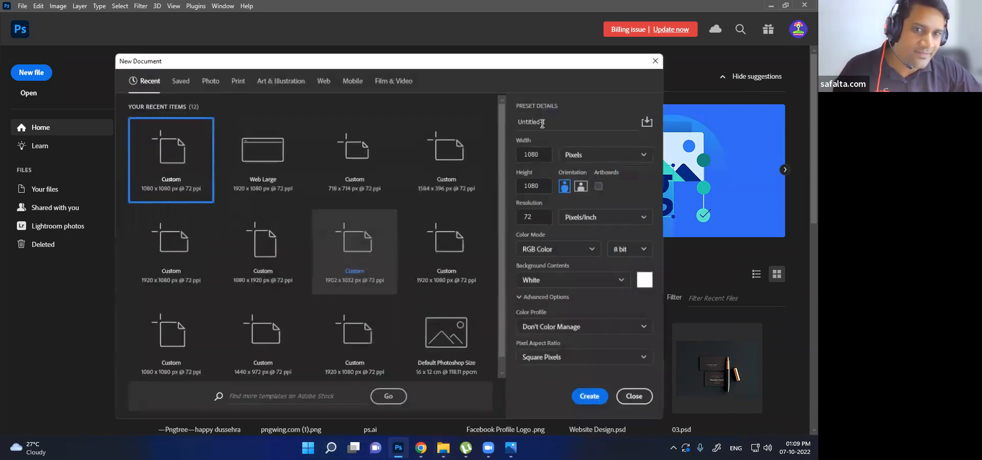
double_click(532, 122)
text(Matte Painting)
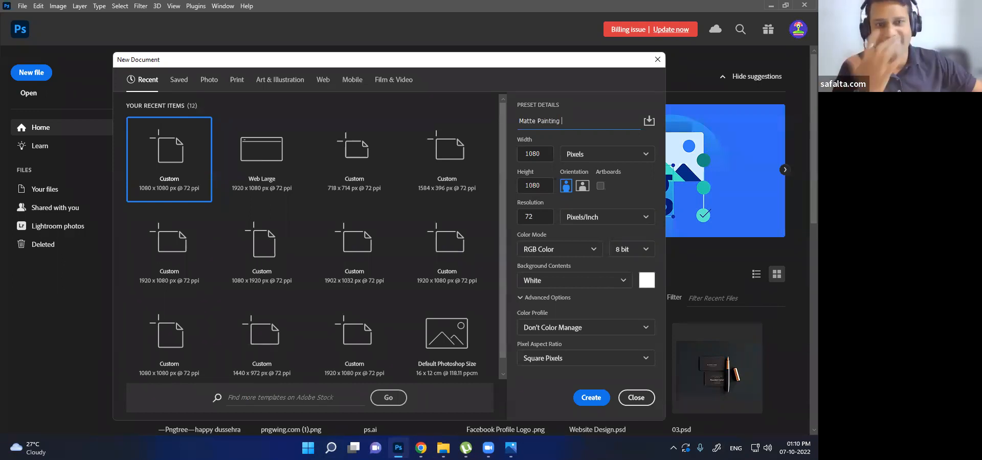
Create the Matte Painting document at a width of 1920 pixels in landscape orientation, and close the Properties group
click(509, 153)
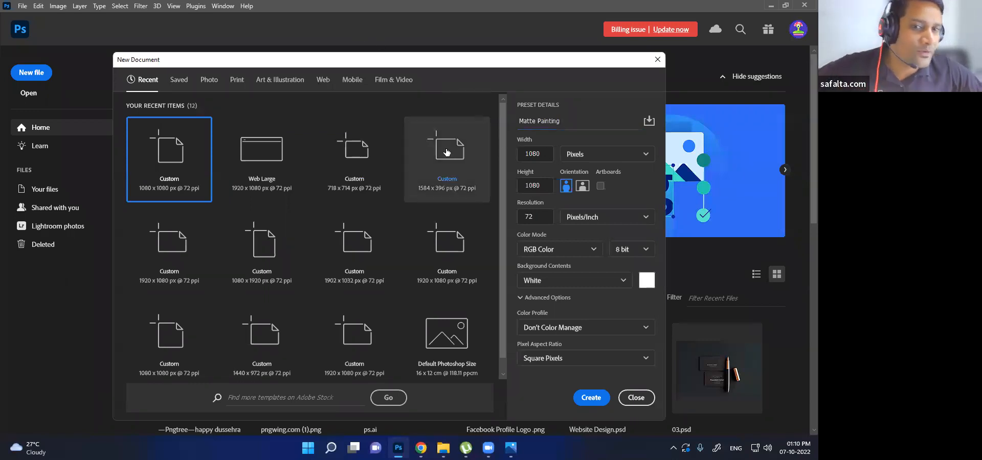
drag(544, 156, 506, 156)
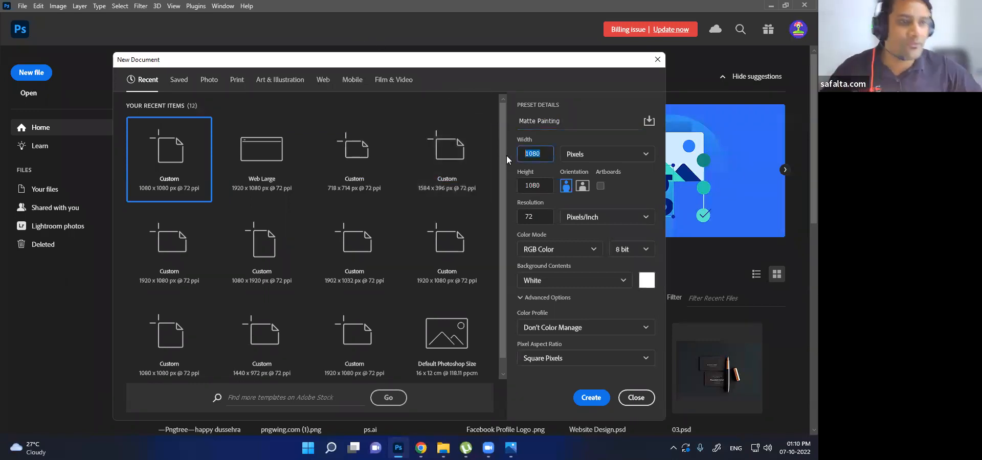
text(1920)
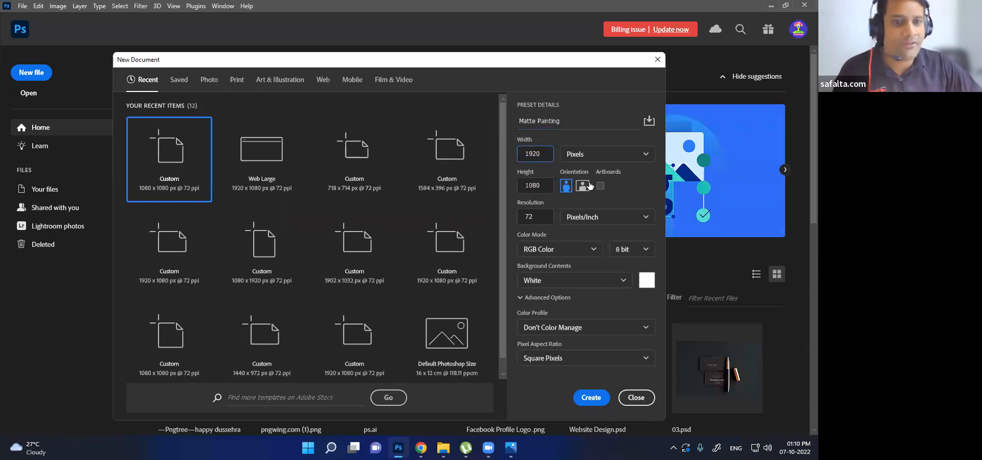
click(586, 185)
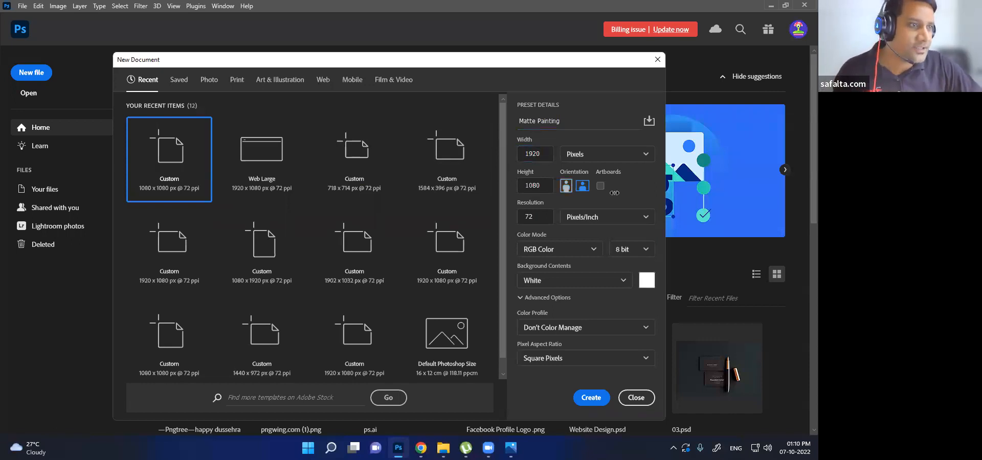
drag(537, 218, 528, 218)
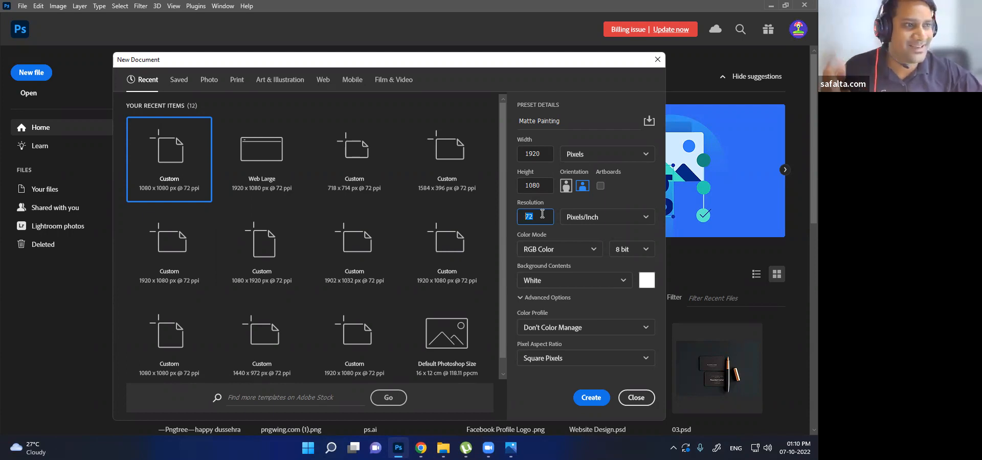
click(591, 398)
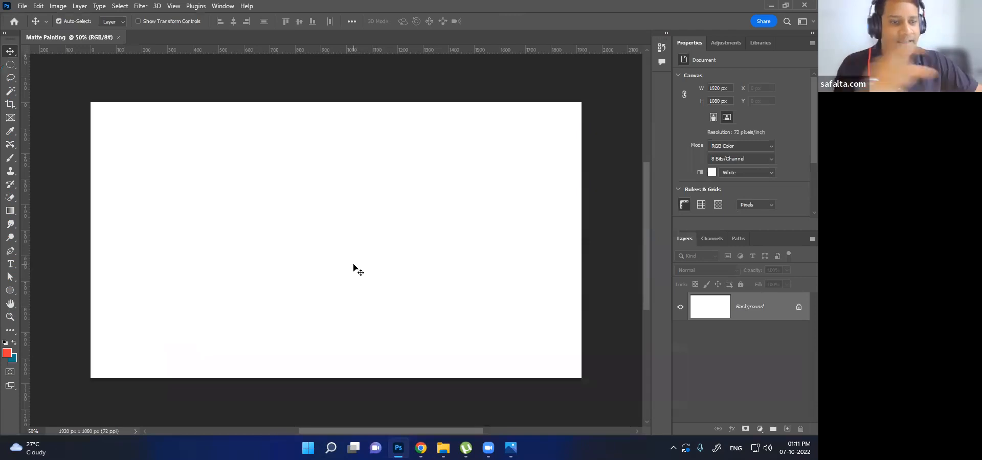
right_click(802, 44)
click(770, 62)
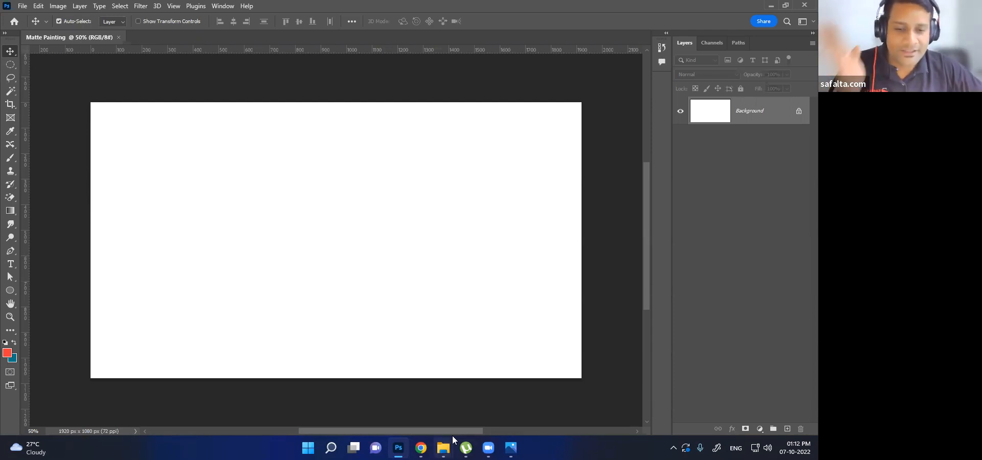
Place Dark_sky,_2014.jpg from stock folder 1 into the document, enlarge it to about 259%, and position it to cover the canvas
mouse_move(443, 448)
click(493, 395)
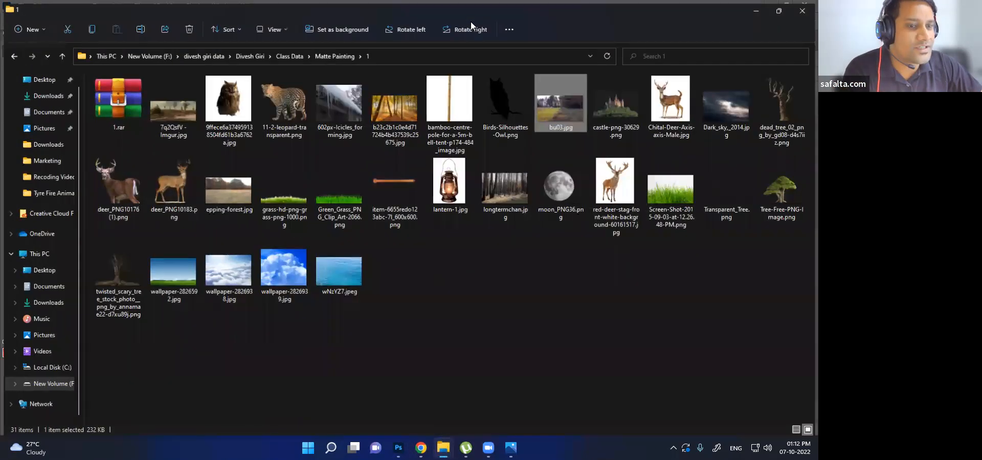
key(super+Down)
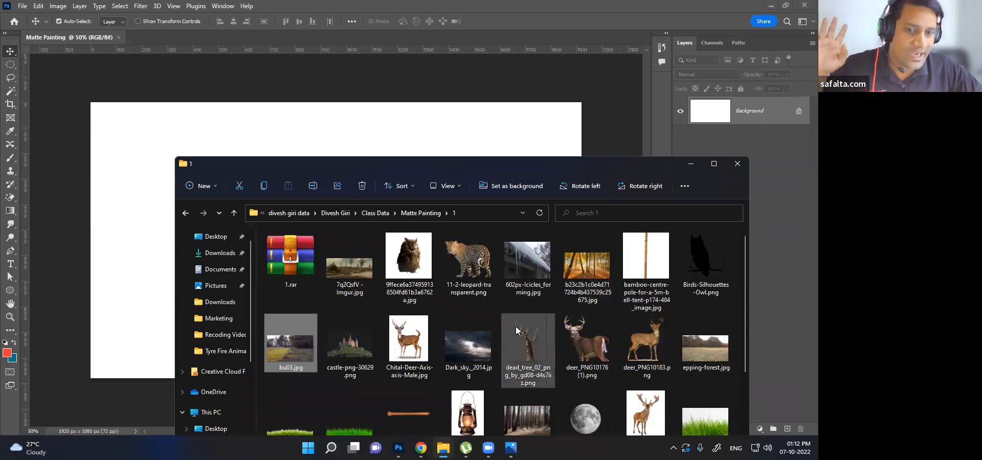
click(448, 315)
drag(448, 314, 379, 136)
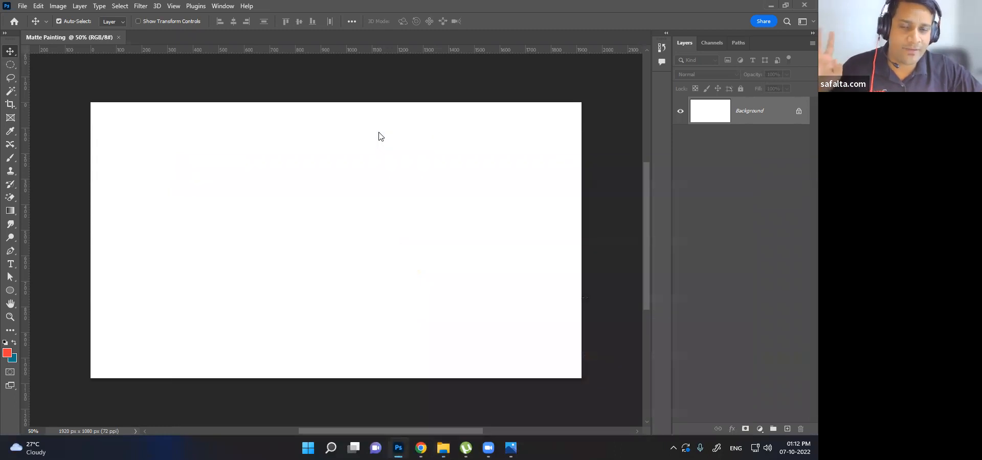
drag(446, 310, 616, 426)
key(Return)
drag(505, 313, 382, 254)
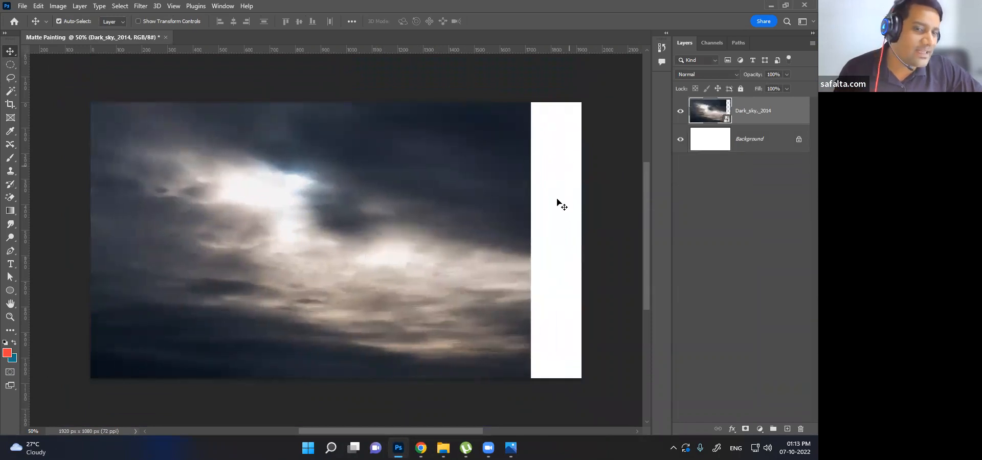
drag(342, 221, 421, 246)
Try to scale the dark sky image down with Free Transform without keeping its proportions
key(ctrl+t)
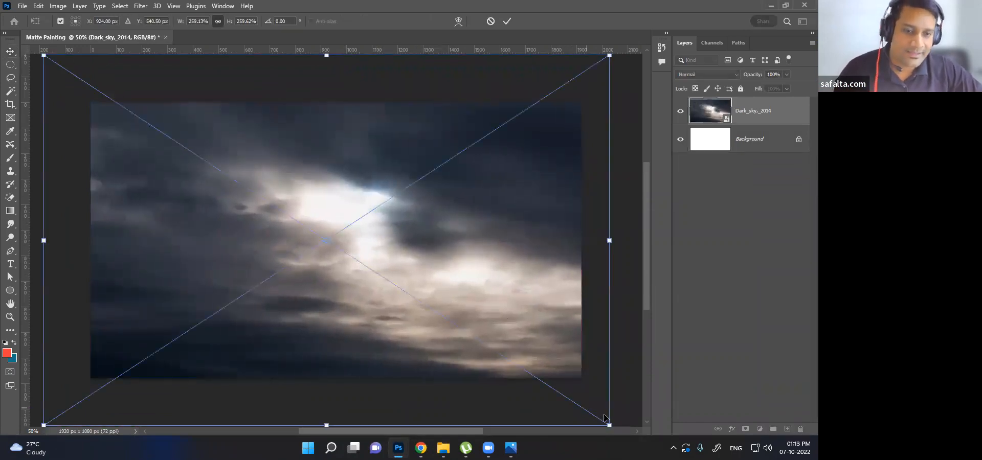
drag(609, 424, 517, 325)
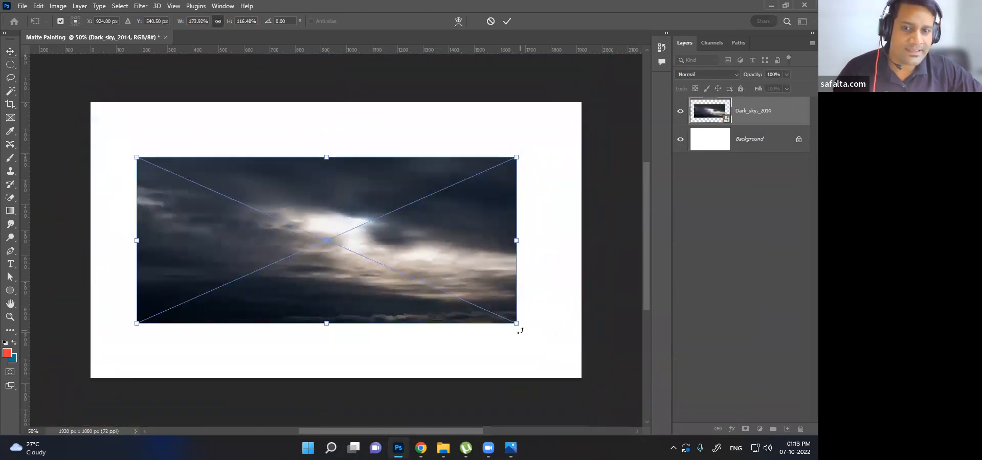
key(ctrl+z)
drag(608, 425, 391, 232)
drag(368, 194, 467, 284)
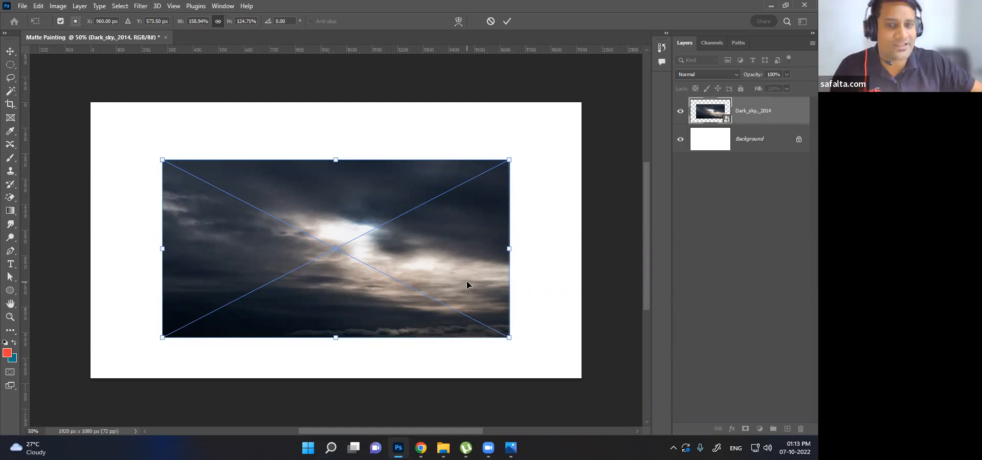
Stretch each side of the dark sky image to the canvas edges, apply the transform, and undo the image placement
drag(521, 249, 589, 253)
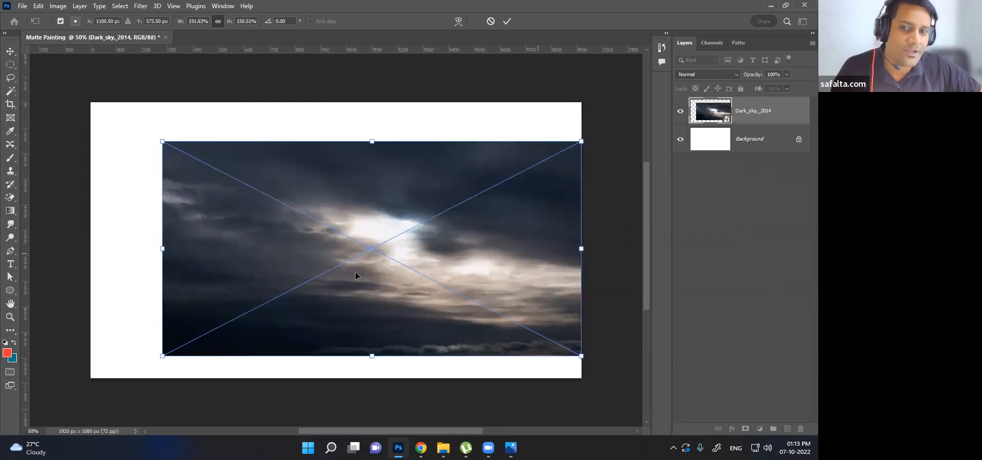
drag(162, 249, 89, 248)
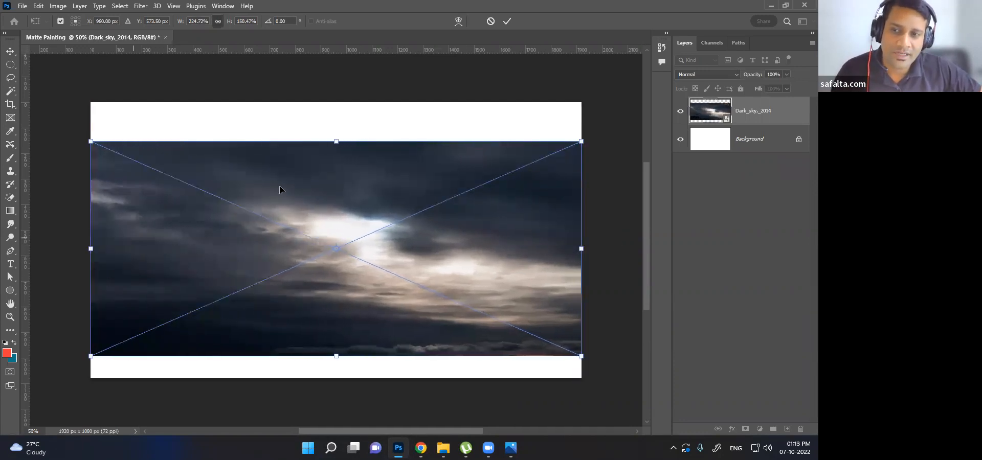
drag(336, 134, 341, 104)
drag(336, 356, 336, 378)
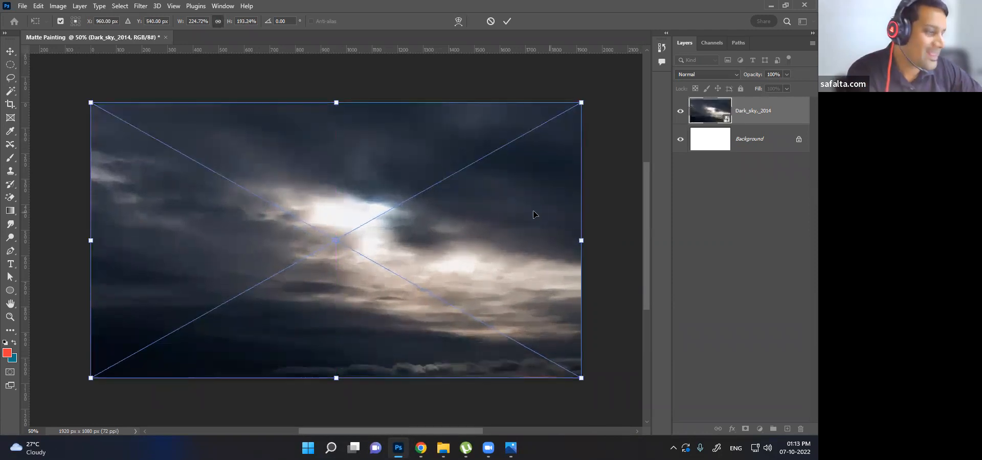
key(Return)
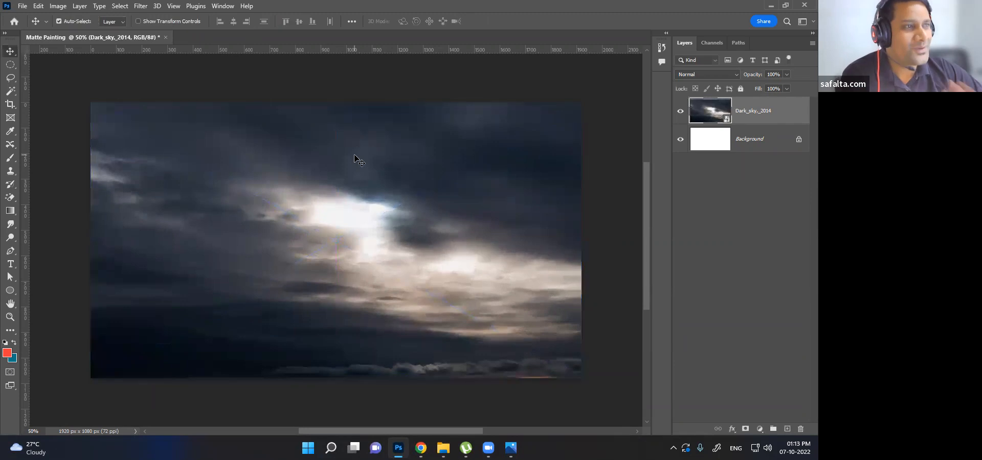
key(ctrl+z)
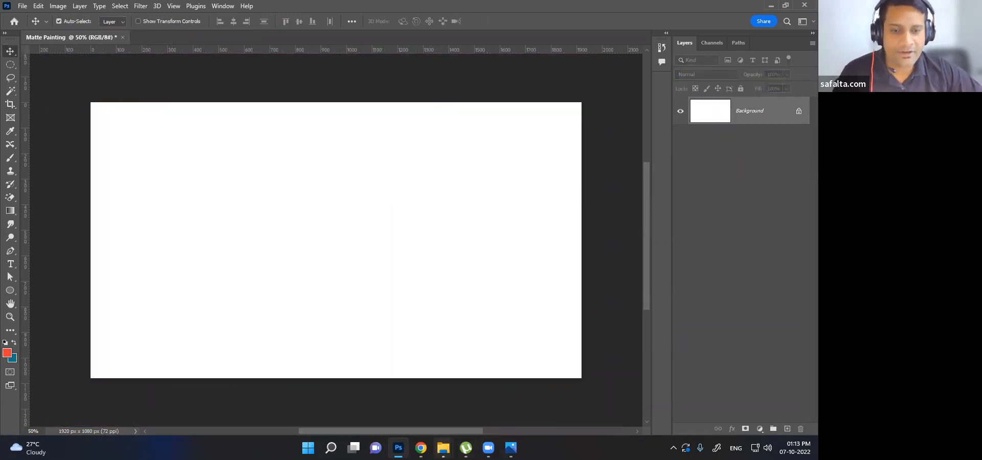
Place Dark_sky,_2014.jpg from stock folder 1 and scale it proportionally to 246.10% so that it covers the canvas
mouse_move(443, 448)
click(491, 410)
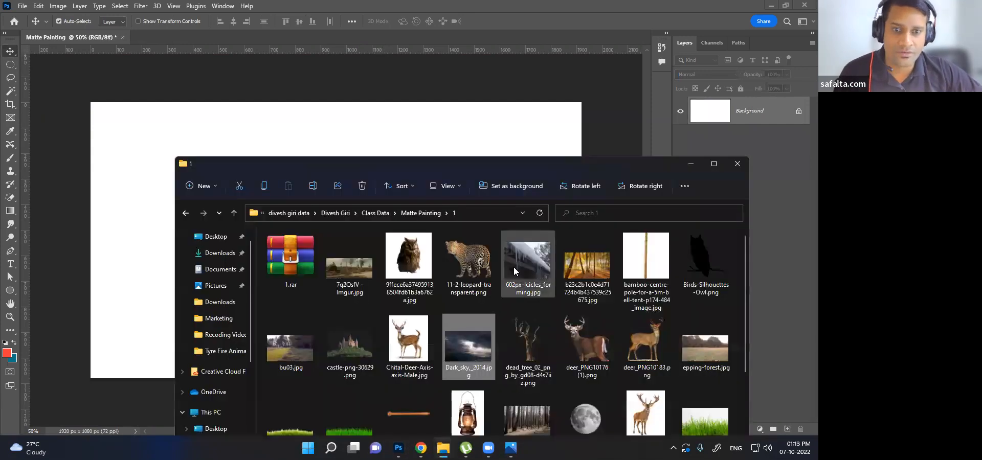
drag(456, 344, 593, 407)
drag(398, 243, 334, 223)
drag(450, 336, 572, 431)
scroll(488, 256, down, 3)
drag(485, 257, 475, 230)
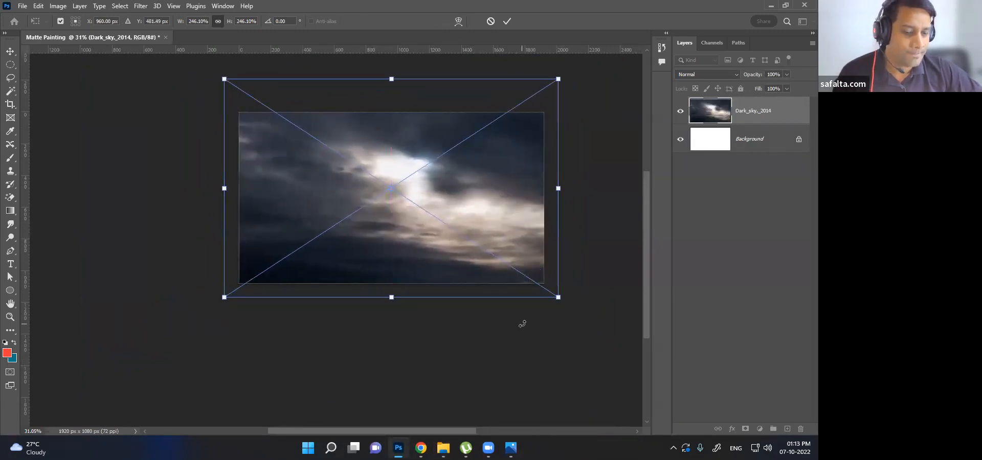
key(Return)
scroll(392, 179, up, 2)
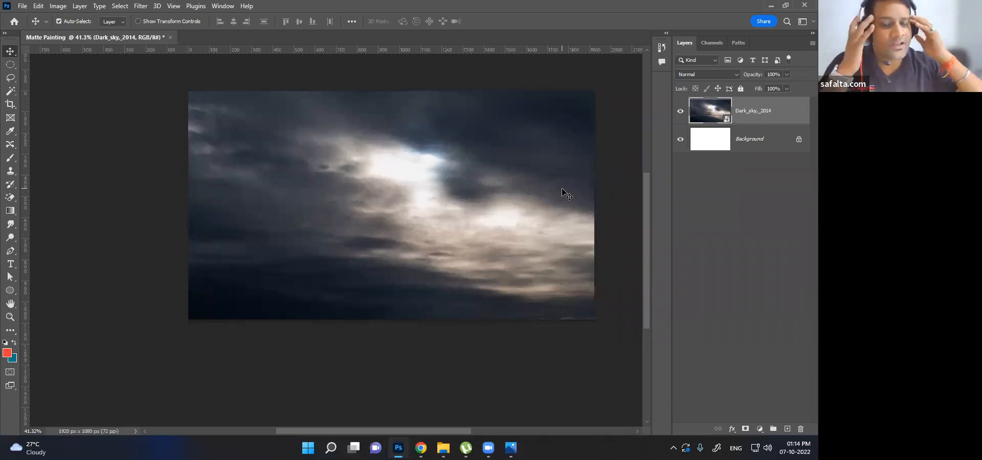
scroll(563, 192, up, 2)
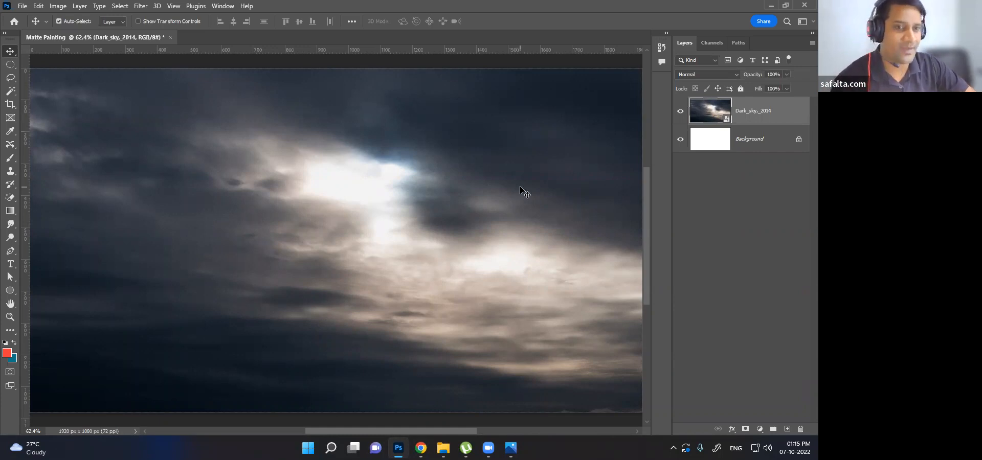
scroll(517, 185, right, 2)
scroll(515, 183, down, 2)
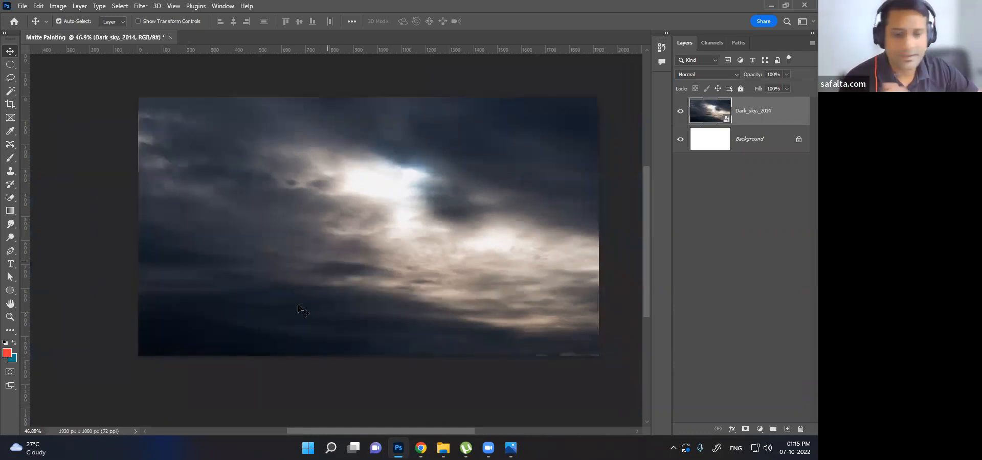
Place the epping-forest image above the dark sky, enlarge it proportionally to cover the canvas, and rasterize its layer
mouse_move(443, 448)
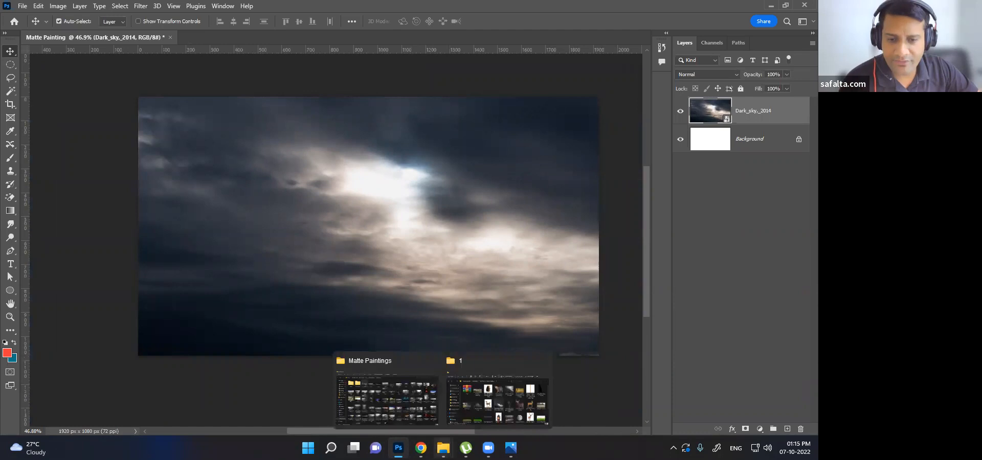
click(469, 404)
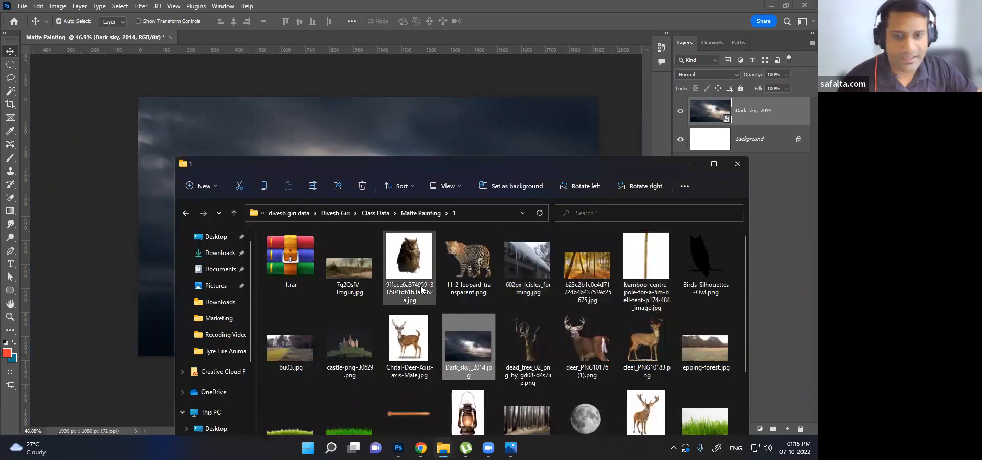
scroll(547, 358, down, 2)
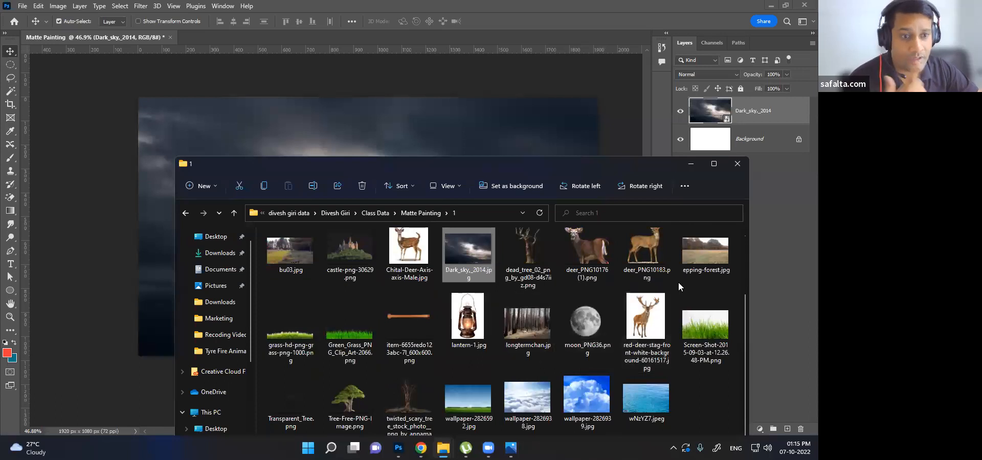
drag(468, 251, 469, 120)
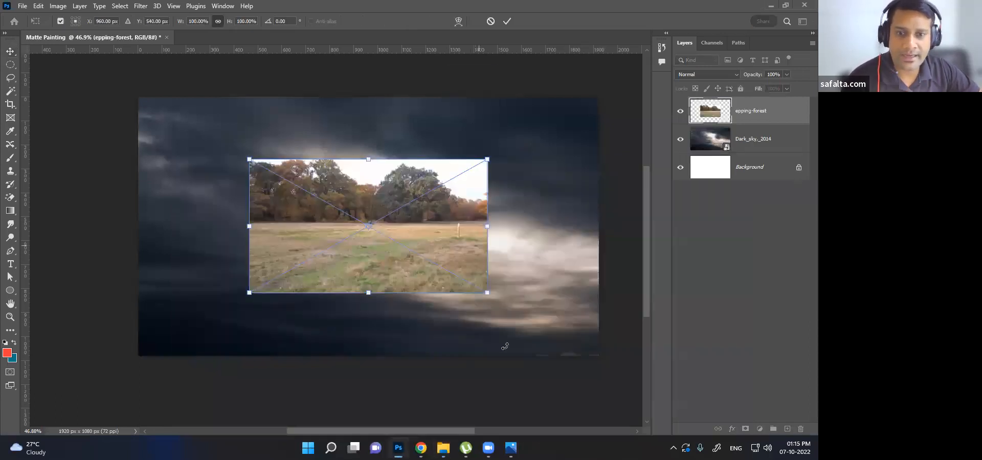
drag(486, 291, 373, 221)
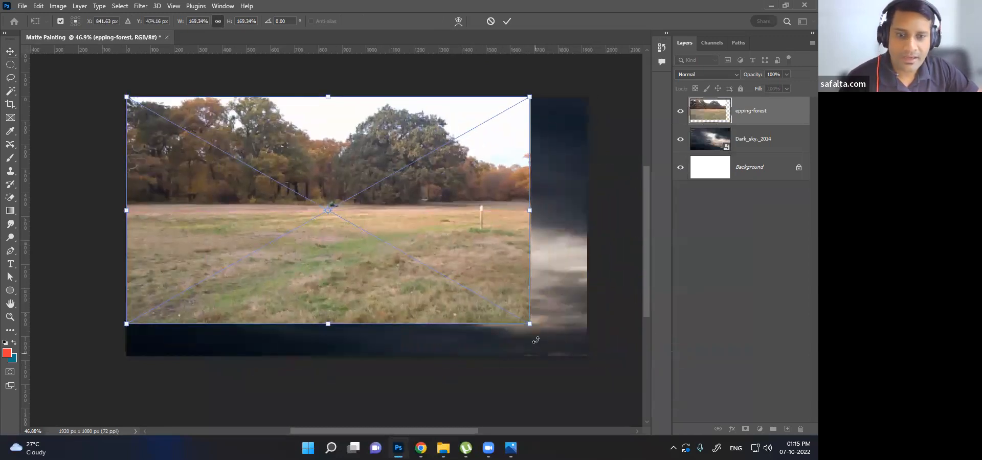
drag(530, 326, 586, 376)
key(Return)
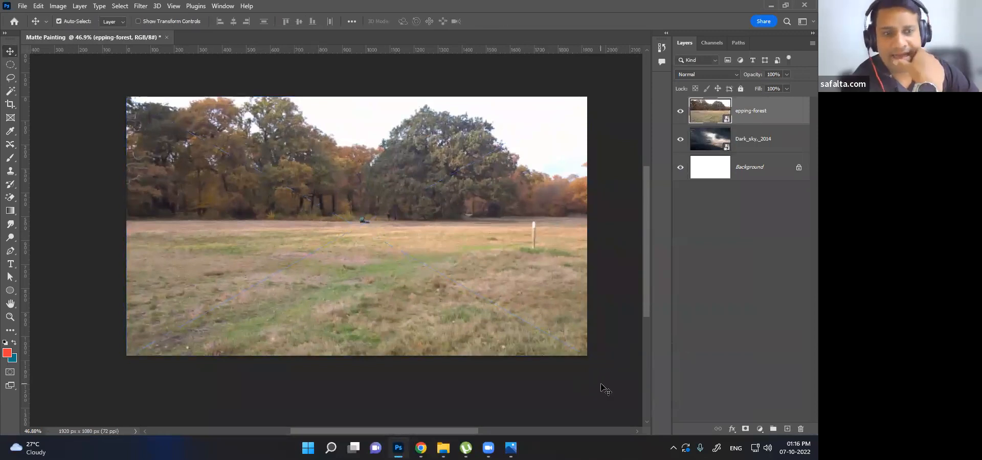
right_click(758, 116)
click(693, 205)
Remove the white post and the small dark object near the tree line with the Spot Healing Brush at size 80
key(j)
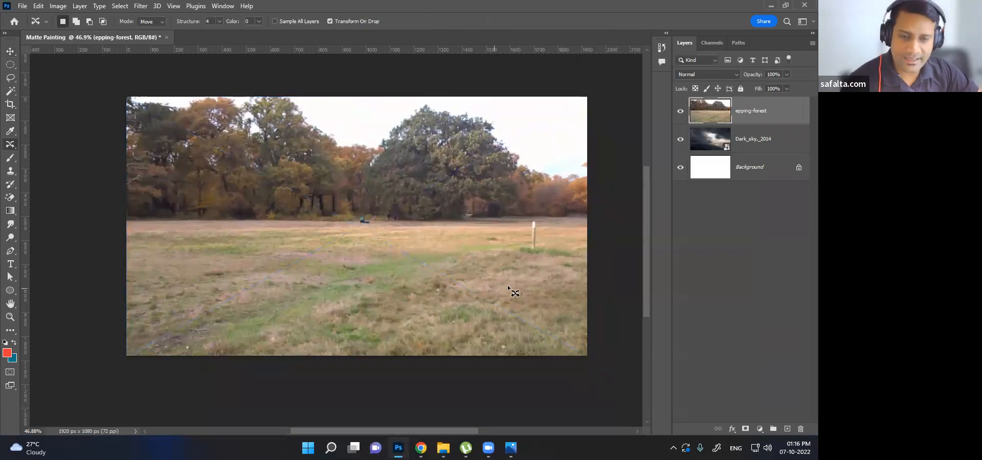
key(shift+j)
key(shift+j)
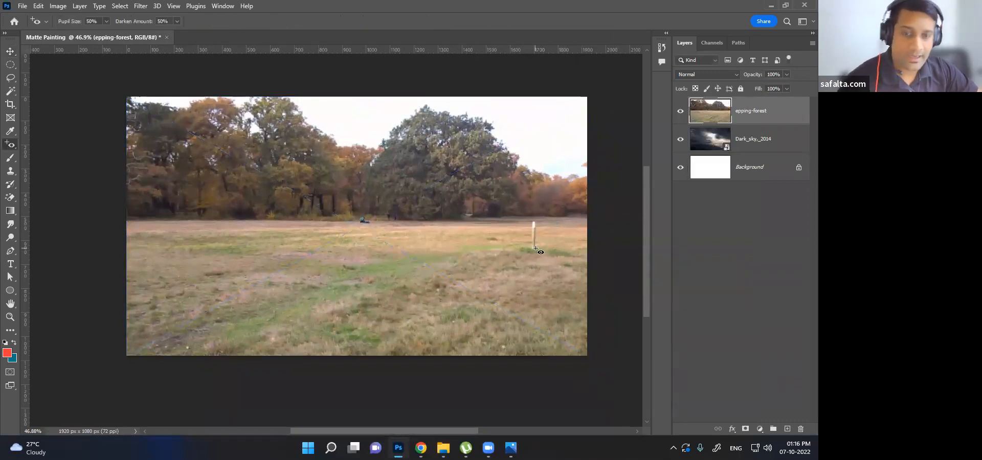
key(bracketleft)
key(bracketleft)
key(bracketleft)
key(bracketleft)
key(bracketleft)
key(bracketleft)
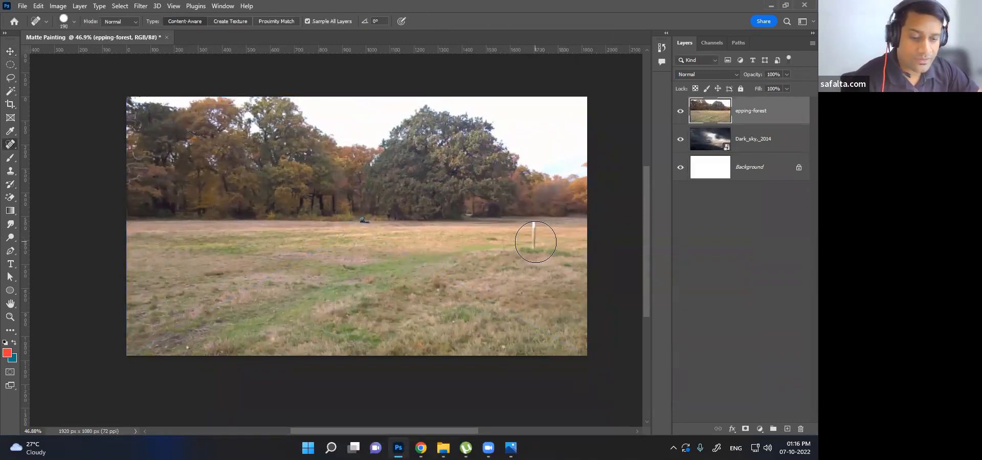
click(535, 229)
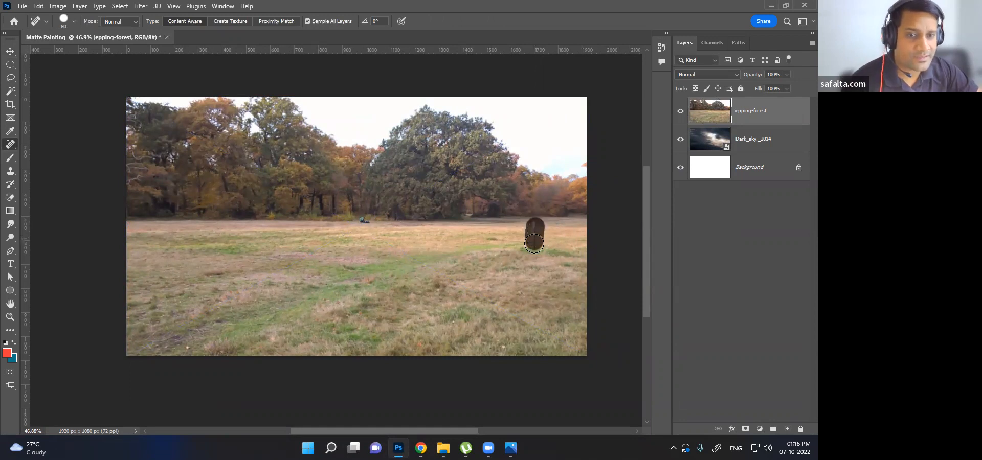
click(362, 222)
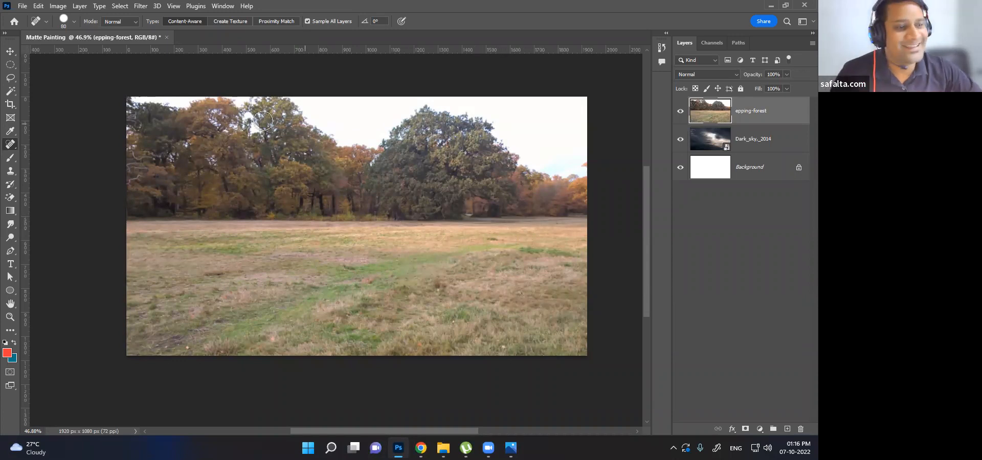
Select the trees and sky of the epping-forest layer, down to just below the tree line, with a rectangular marquee
scroll(263, 121, up, 1)
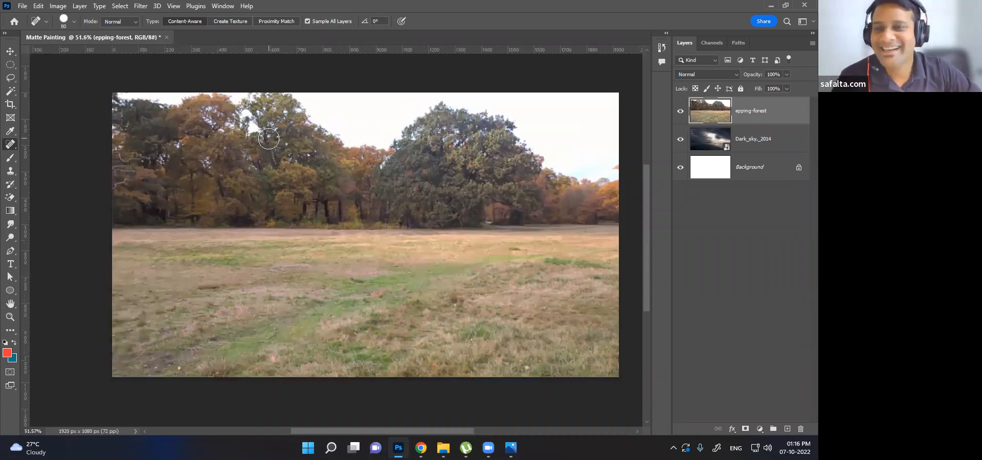
click(10, 51)
scroll(450, 259, down, 2)
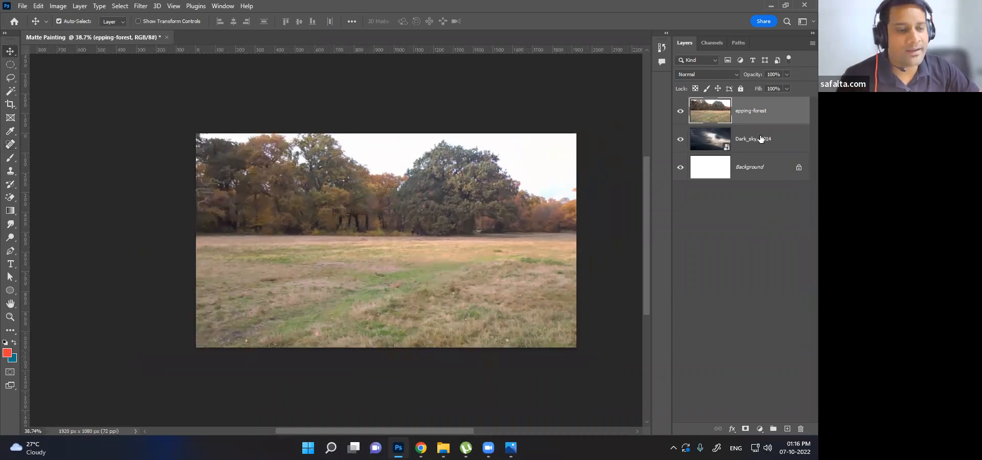
key(m)
drag(164, 109, 607, 296)
key(ctrl+d)
key(shift+m)
drag(182, 125, 583, 253)
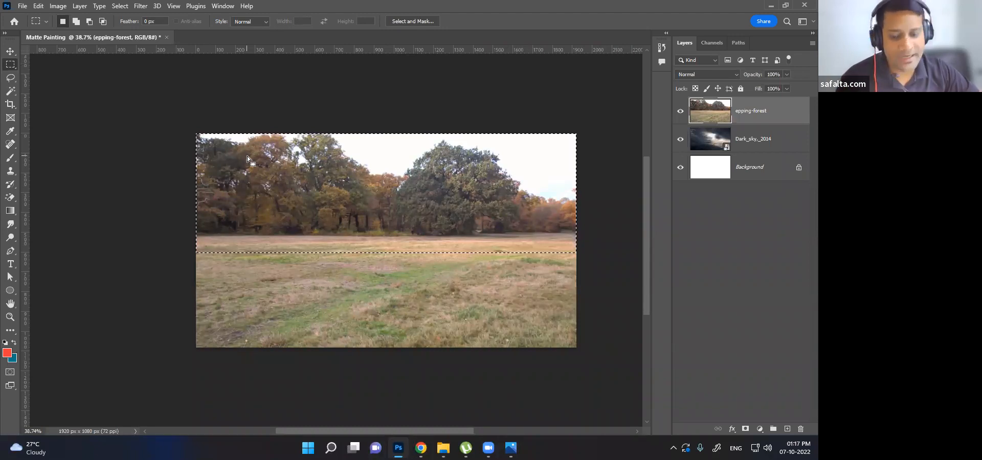
Feather the selection by 30 pixels, delete the selected trees and sky, deselect, and undo the deletion
key(shift+F6)
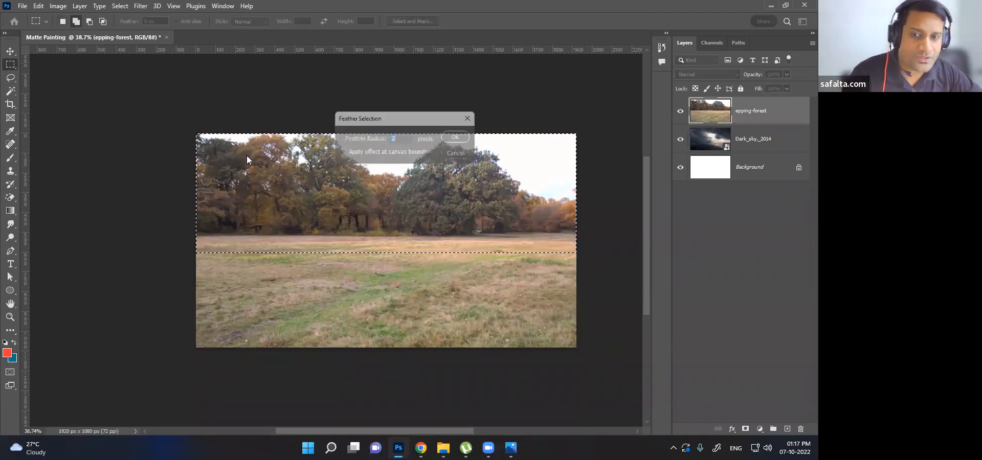
text(30)
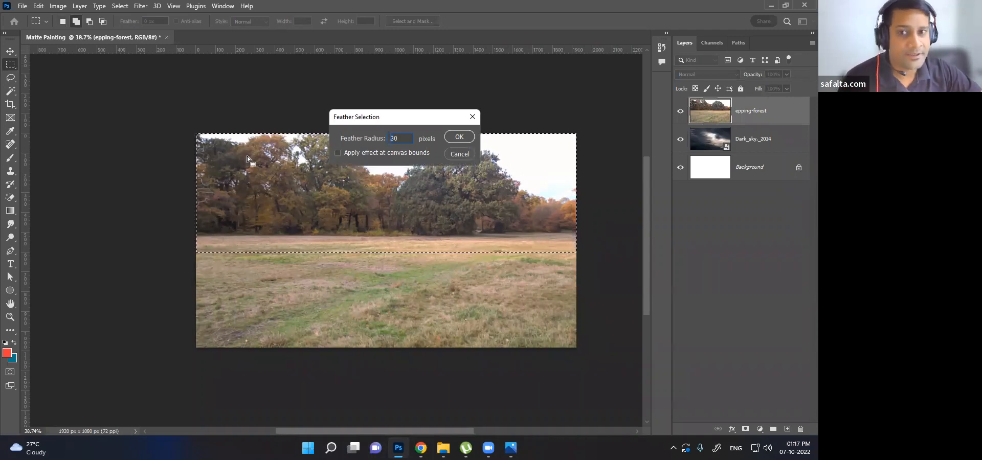
key(Return)
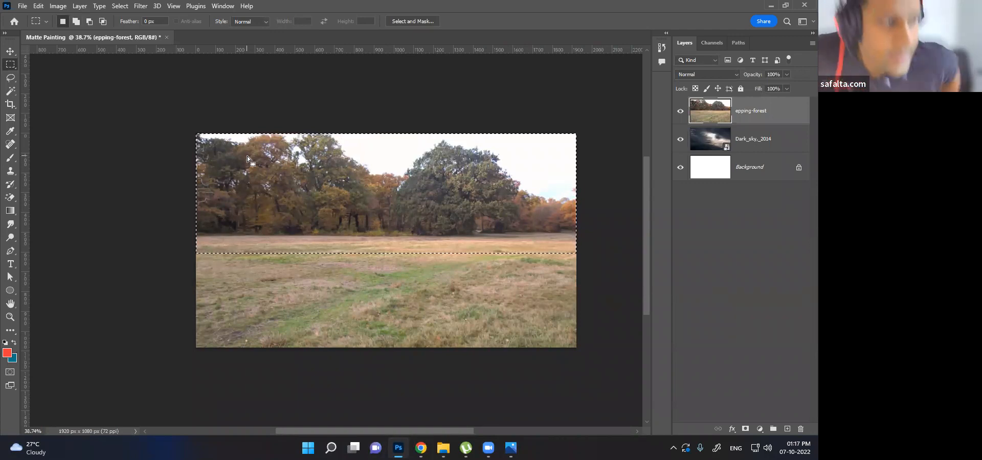
key(Delete)
key(ctrl+d)
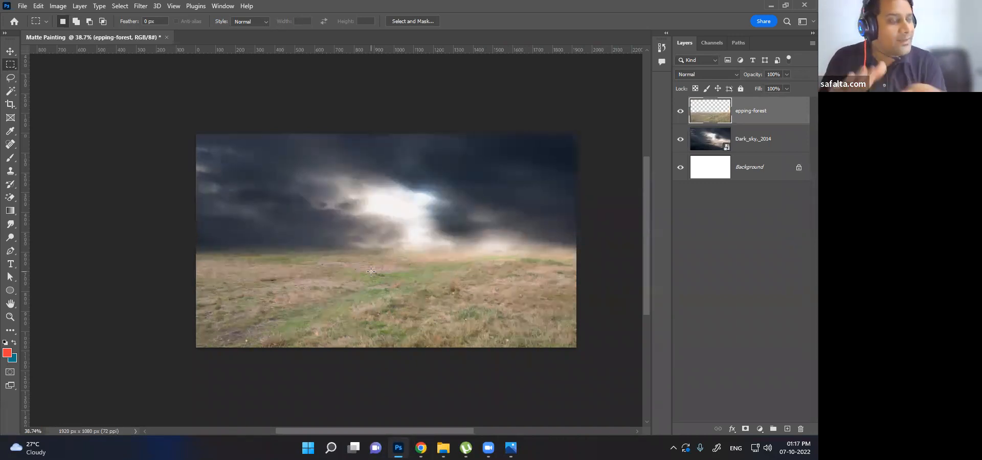
key(ctrl+z)
key(ctrl+z)
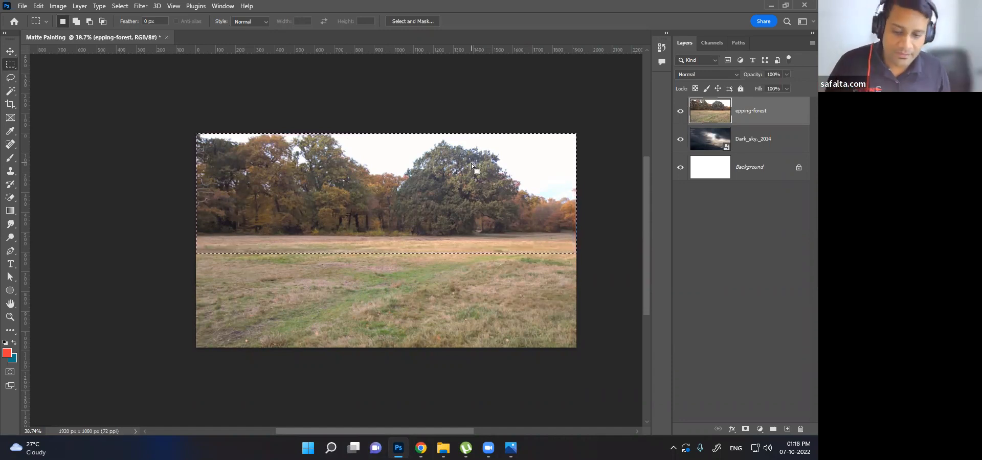
Reselect everything above the field on the epping-forest layer, feather the selection by 30 pixels, delete its contents and deselect
key(ctrl+d)
drag(196, 133, 616, 255)
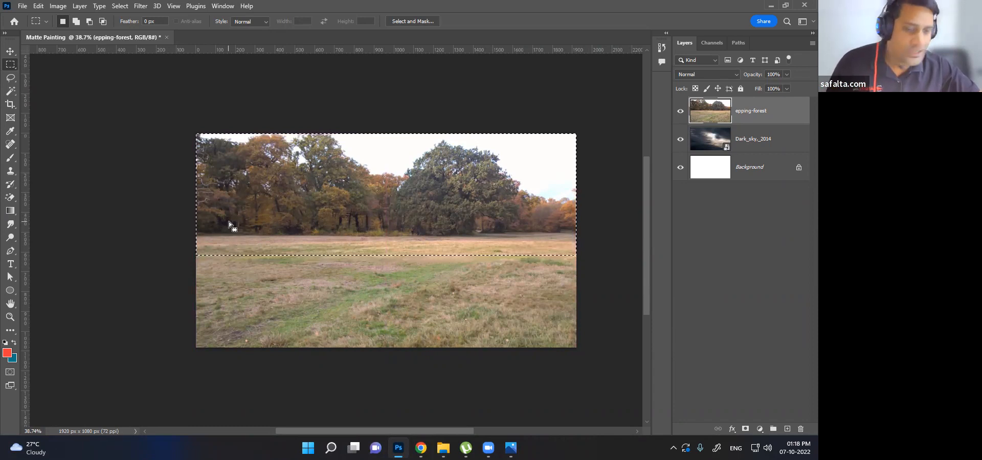
key(shift+F6)
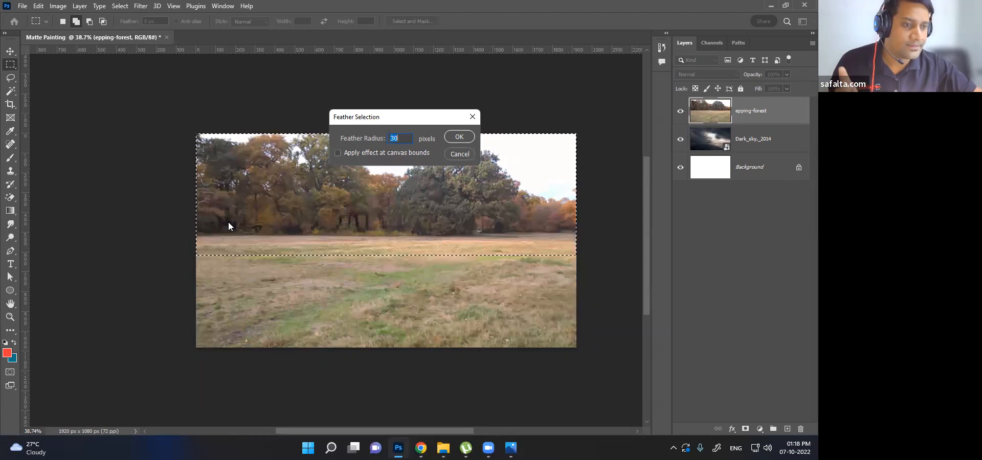
key(Return)
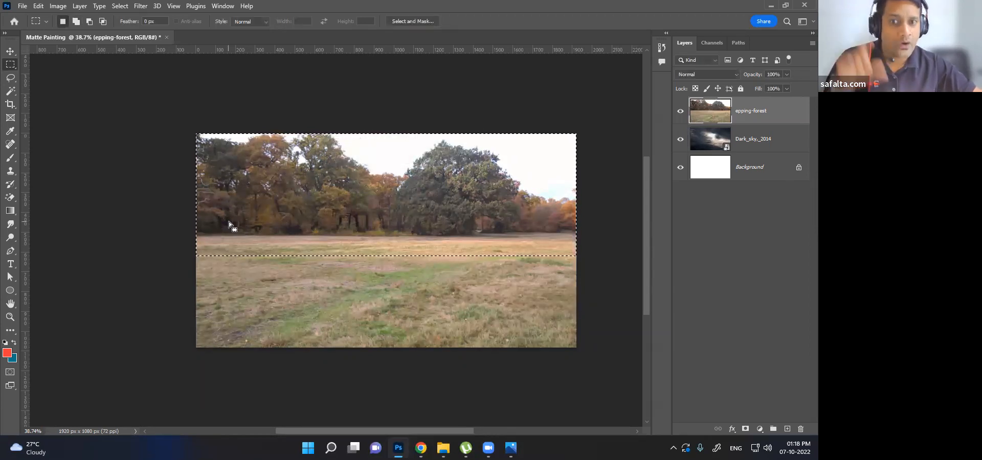
key(Delete)
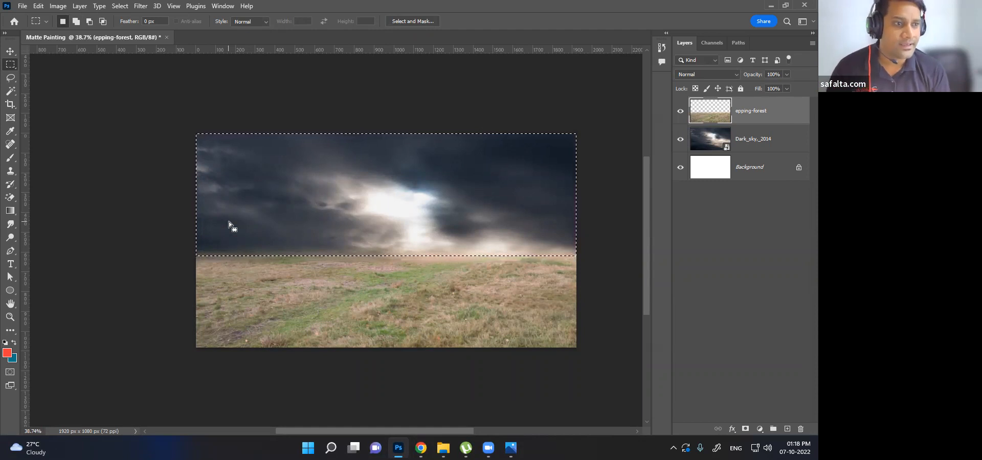
key(ctrl+d)
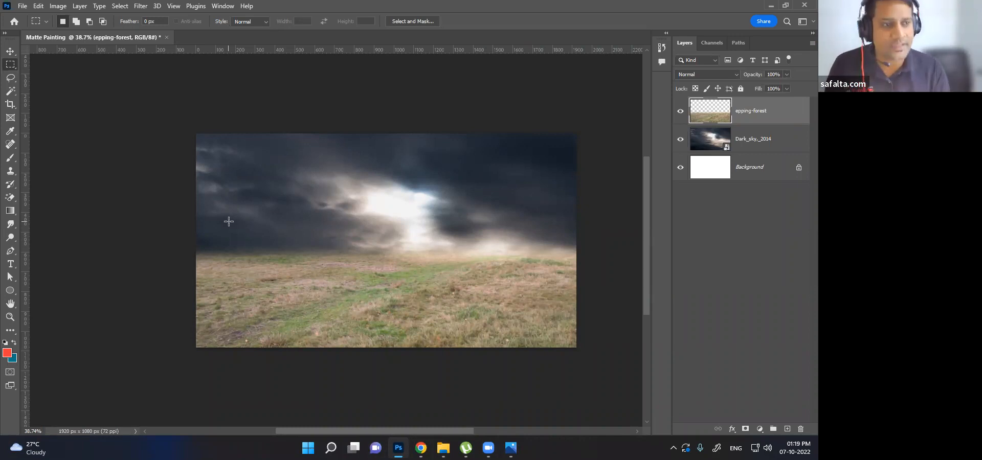
Create a layer named land Shadow above epping-forest and clip it to the epping-forest layer
click(10, 51)
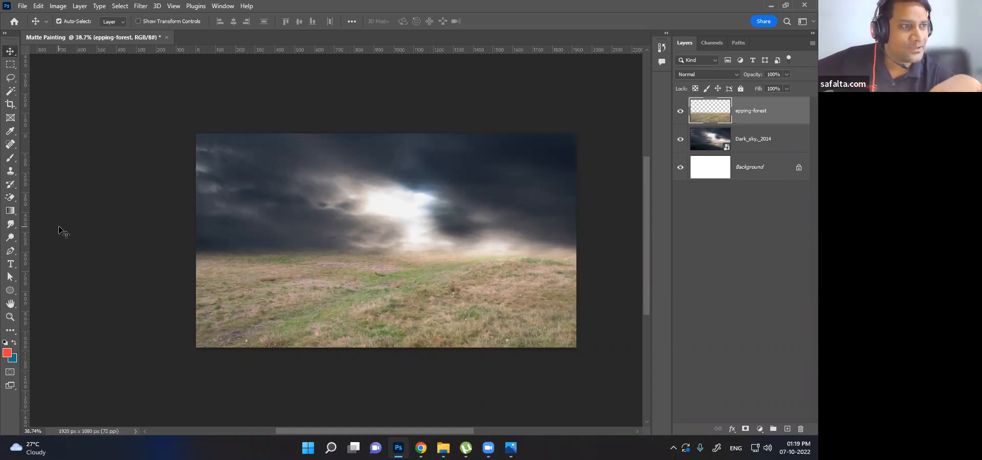
key(ctrl)
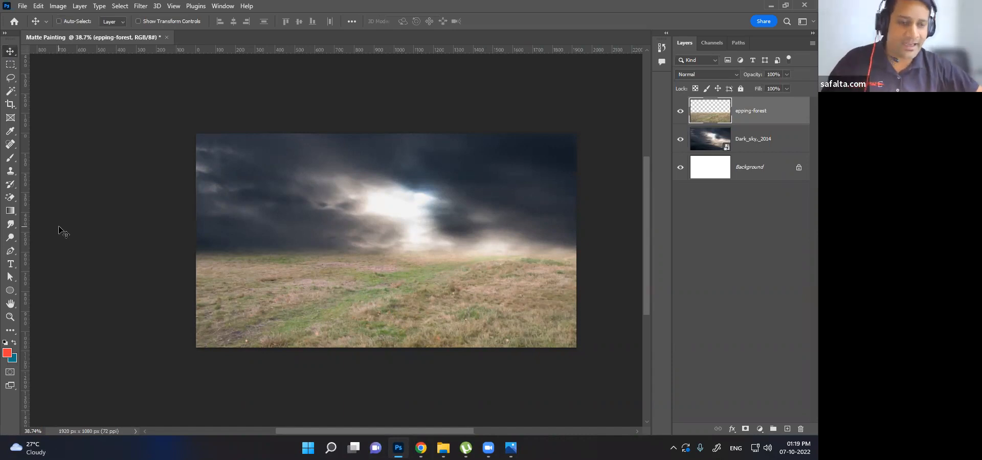
key(ctrl+shift+n)
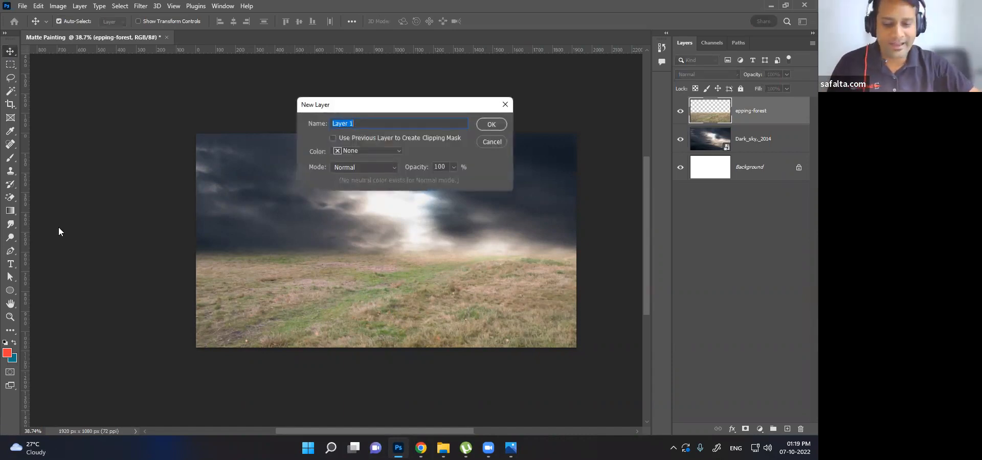
text(land)
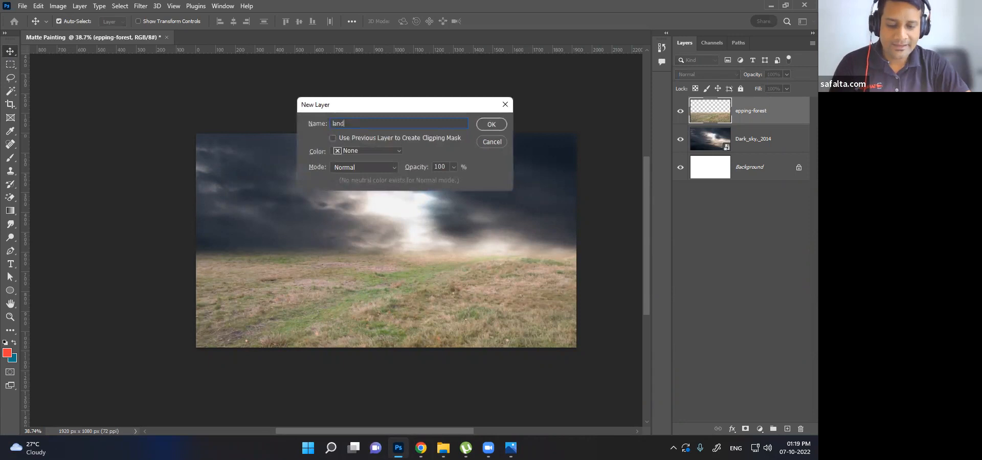
key(BackSpace)
key(BackSpace)
key(BackSpace)
text(land Shadow)
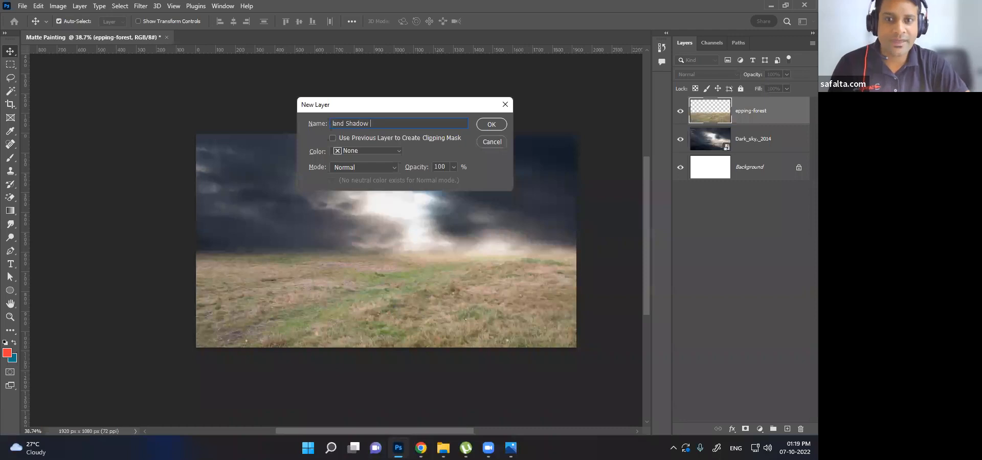
key(Return)
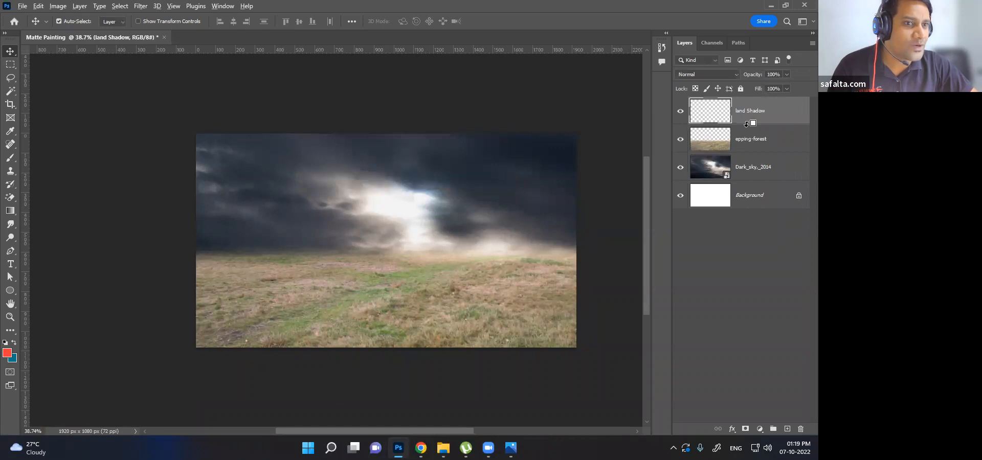
alt+click(747, 124)
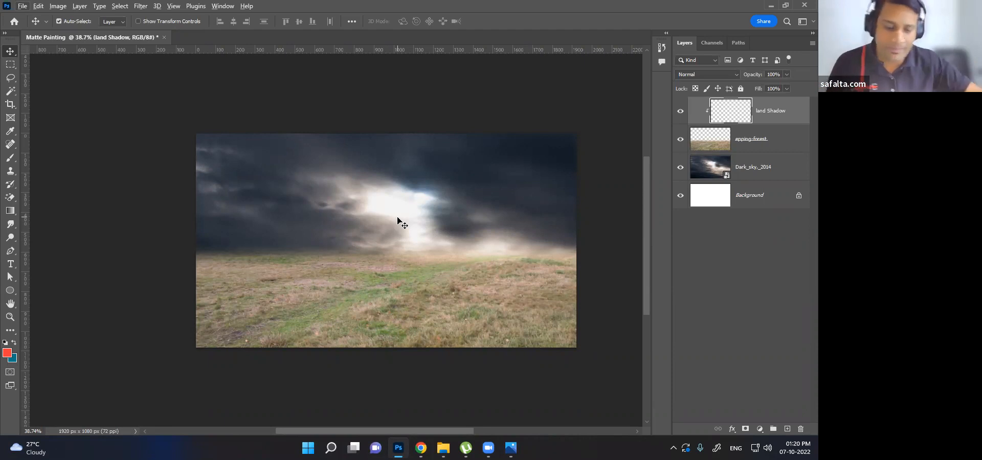
Switch to the Brush tool and set the brush size to 175 px
scroll(440, 255, right, 3)
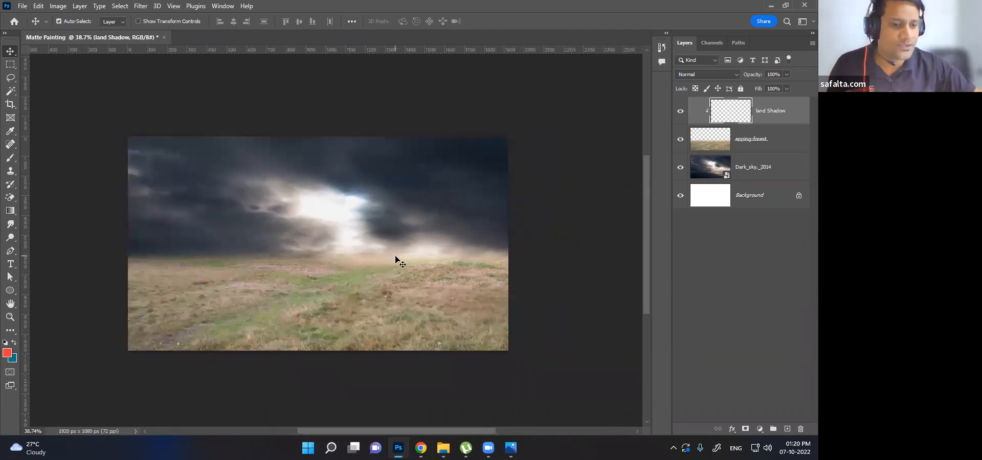
scroll(395, 257, up, 1)
drag(300, 253, 346, 249)
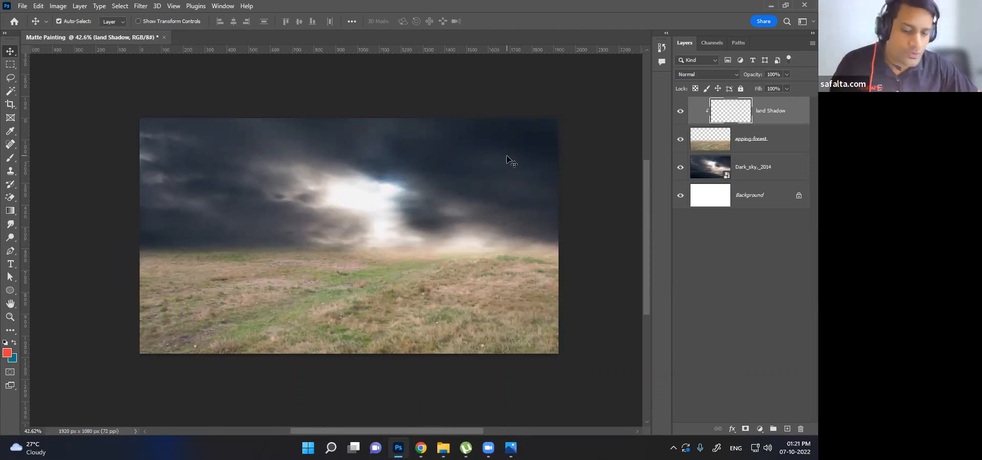
key(b)
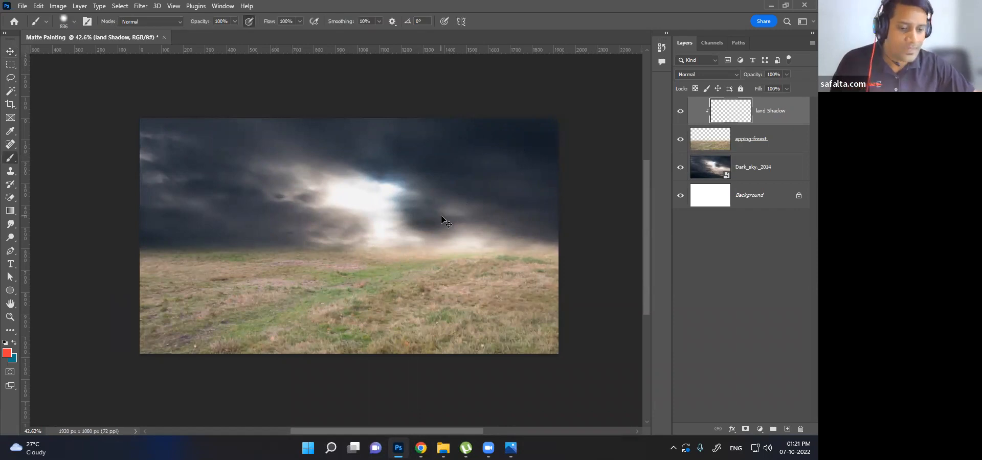
key(bracketleft)
key(bracketleft)
key(bracketleft)
key(bracketleft)
key(bracketleft)
key(bracketleft)
key(bracketleft)
key(bracketleft)
key(bracketright)
key(bracketright)
key(bracketright)
key(bracketright)
key(bracketright)
key(bracketright)
key(bracketright)
key(bracketright)
key(bracketright)
key(bracketright)
key(bracketright)
key(bracketright)
key(bracketleft)
key(bracketleft)
key(bracketleft)
key(bracketleft)
key(bracketleft)
key(bracketleft)
key(bracketleft)
key(bracketleft)
key(bracketleft)
key(bracketleft)
key(bracketleft)
key(bracketleft)
key(bracketleft)
key(bracketleft)
key(bracketleft)
key(bracketleft)
key(bracketleft)
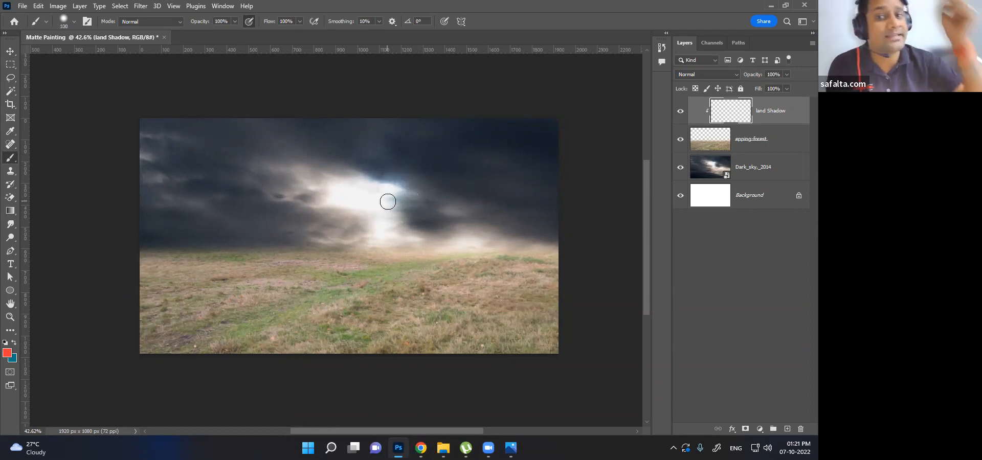
key(bracketright)
key(bracketright)
key(bracketright)
key(bracketright)
key(bracketright)
key(bracketright)
key(bracketright)
key(bracketright)
key(bracketright)
key(bracketright)
key(bracketright)
key(bracketright)
key(bracketright)
key(bracketright)
key(bracketright)
key(bracketright)
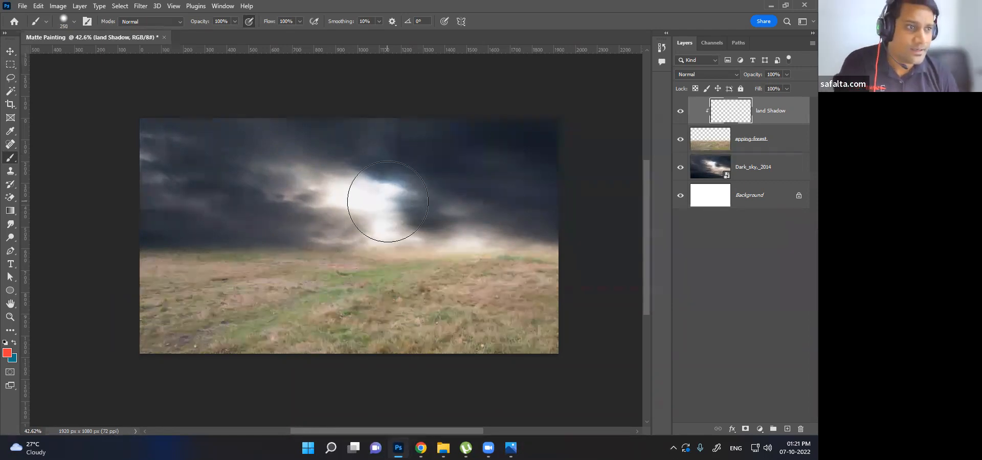
key(bracketleft)
key(bracketleft)
key(bracketleft)
key(bracketleft)
key(bracketleft)
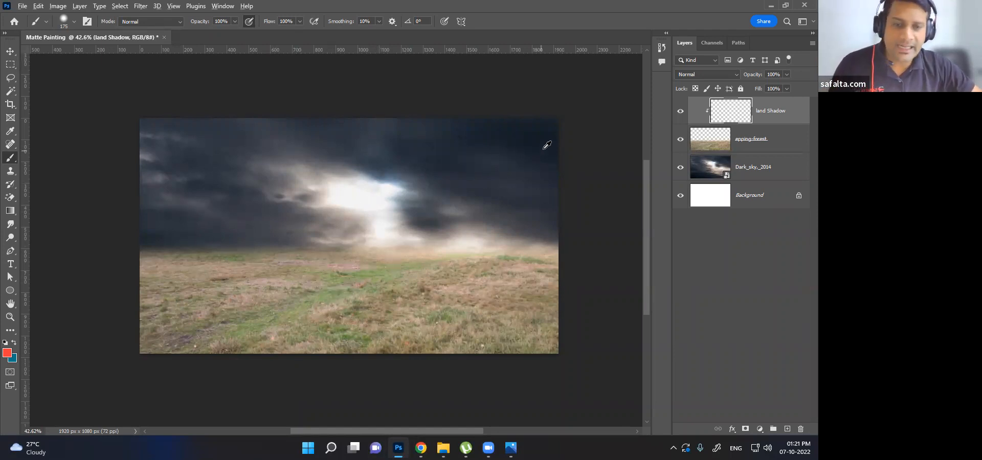
Sample a dark blue-grey from the upper part of the sky as the brush colour
alt+click(542, 129)
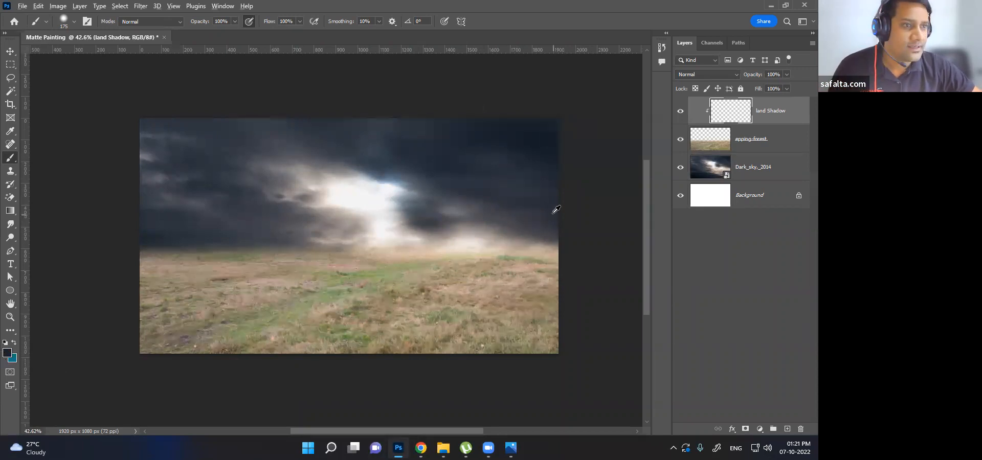
drag(395, 207, 200, 180)
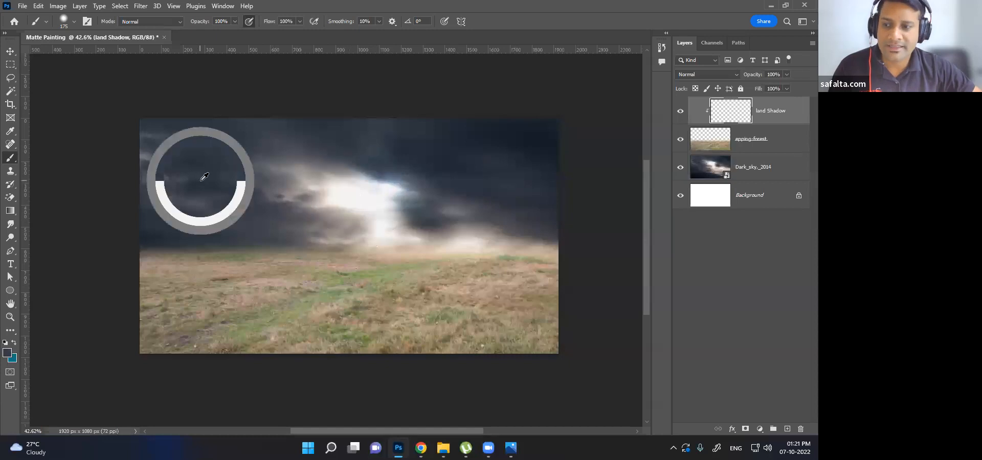
alt+click(288, 134)
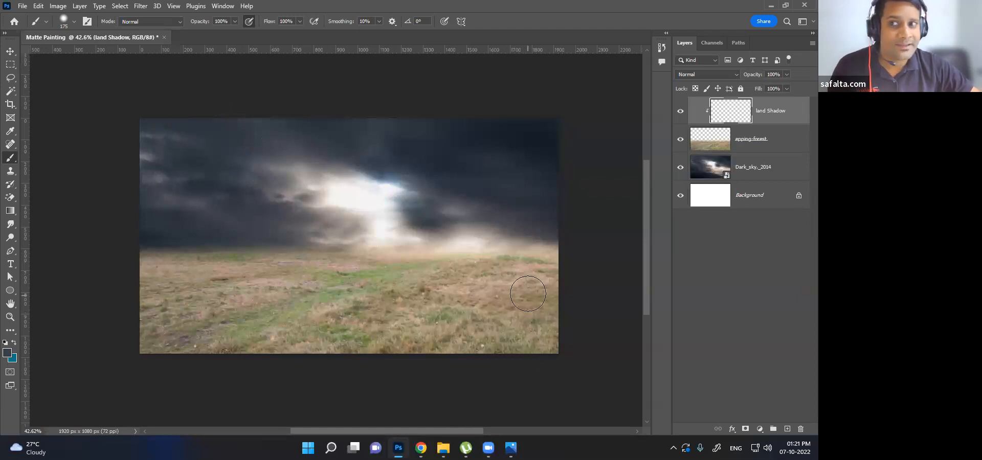
Paint a dark stroke at full opacity over the right edge of the field and undo it
mouse_move(531, 286)
mouse_down()
mouse_move(534, 264)
mouse_move(537, 347)
mouse_move(560, 251)
mouse_up()
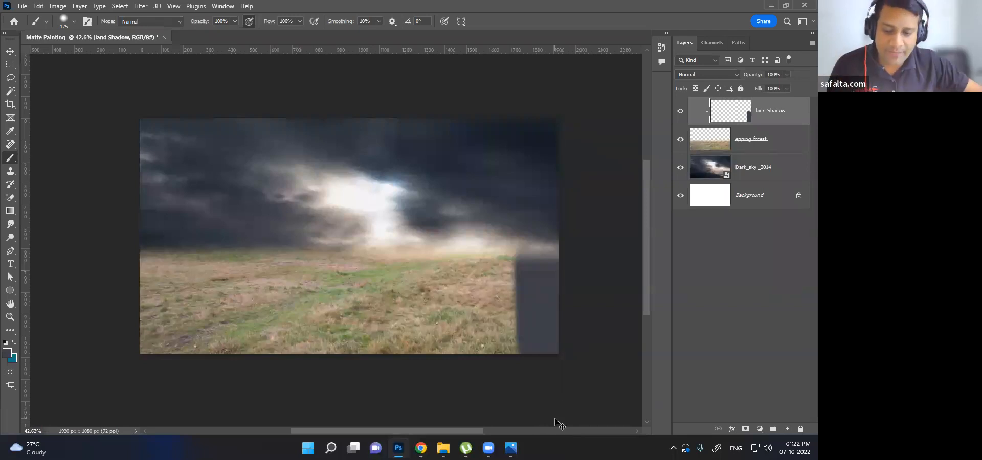
key(ctrl+z)
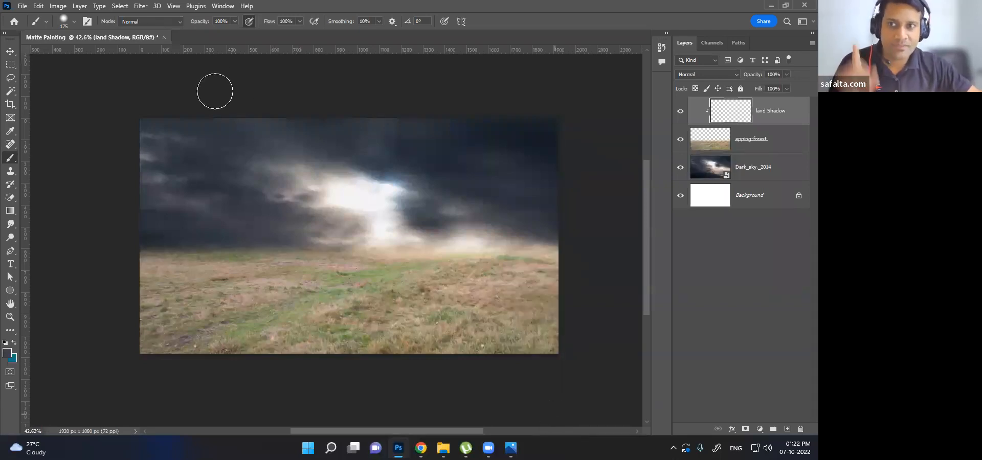
Set the brush opacity to 15% and brush shadow lightly over the right and left edges of the field
click(228, 21)
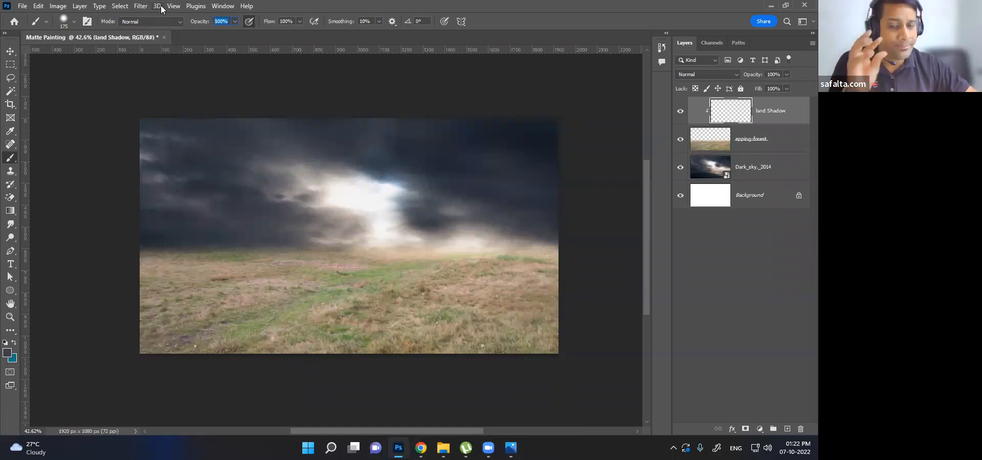
text(15)
key(Return)
mouse_move(553, 308)
mouse_down()
mouse_move(536, 279)
mouse_move(478, 276)
mouse_move(553, 290)
mouse_move(552, 316)
mouse_up()
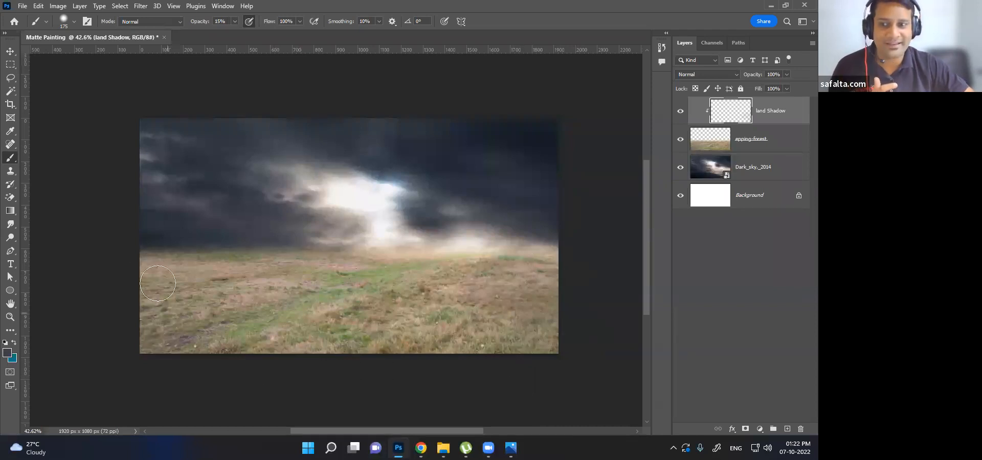
mouse_move(164, 275)
mouse_down()
mouse_move(191, 301)
mouse_move(150, 336)
mouse_move(169, 351)
mouse_up()
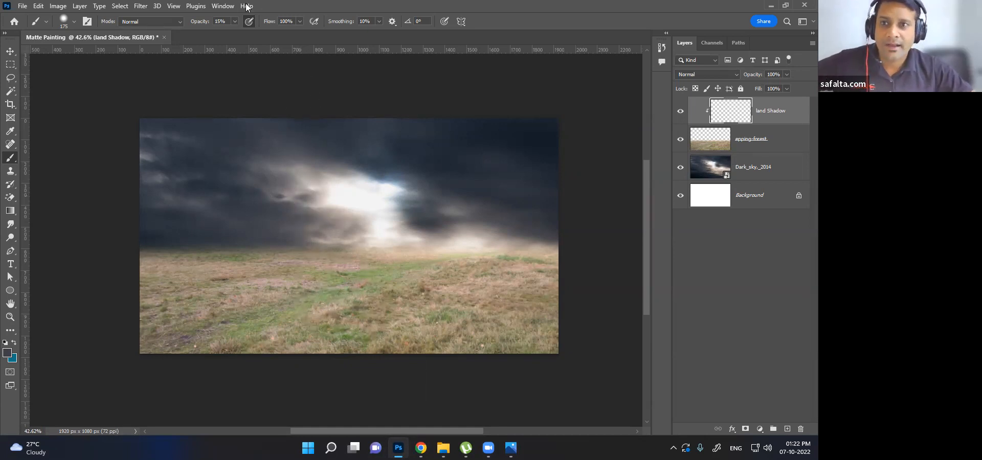
Set the brush blend mode to Multiply and brush shadow lightly over the left and right parts of the field
click(159, 23)
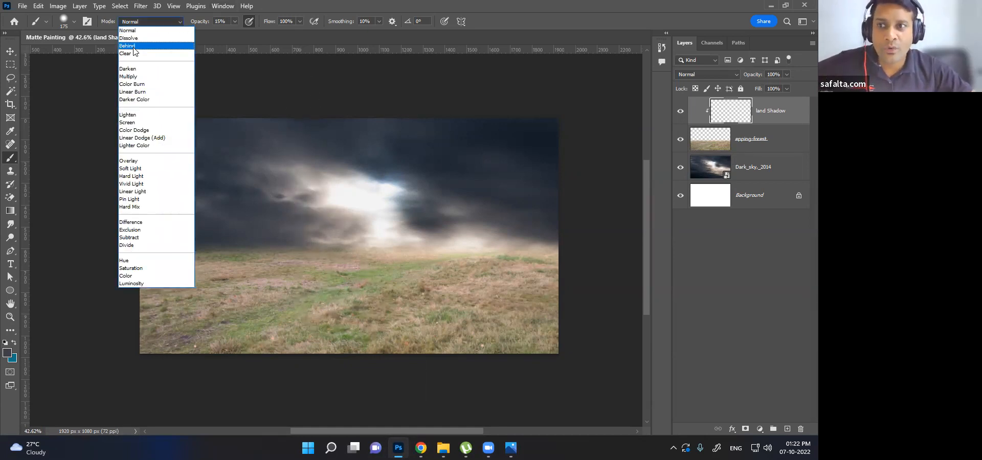
click(130, 77)
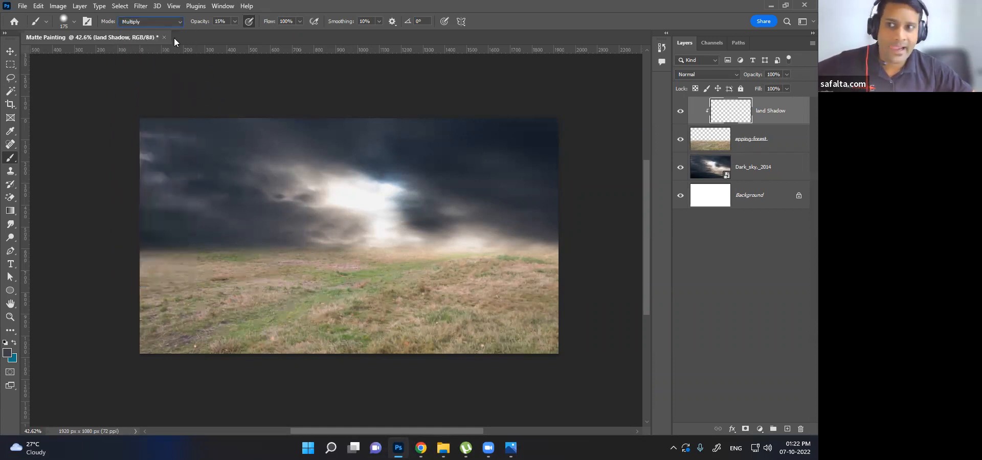
click(168, 25)
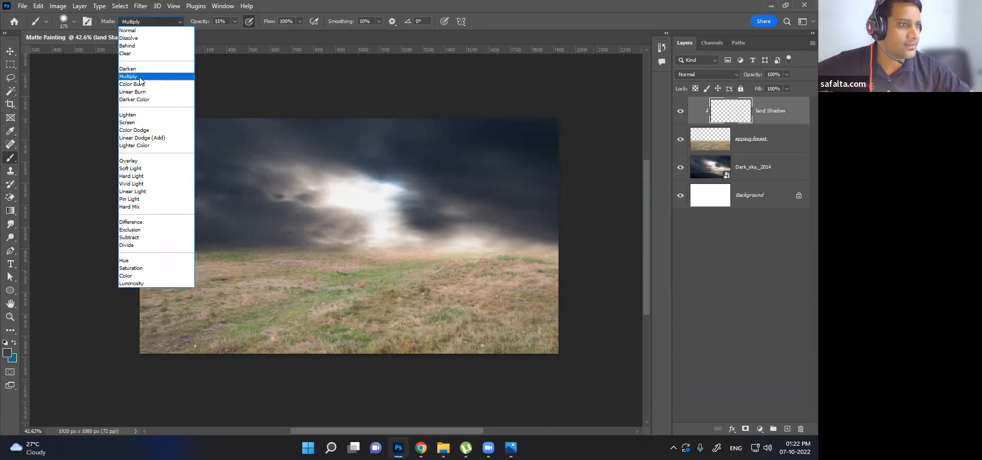
click(139, 76)
mouse_move(185, 287)
mouse_down()
mouse_move(132, 352)
mouse_move(211, 347)
mouse_move(198, 258)
mouse_move(234, 260)
mouse_up()
mouse_move(510, 273)
mouse_down()
mouse_move(546, 272)
mouse_move(518, 286)
mouse_move(514, 334)
mouse_move(501, 354)
mouse_move(553, 356)
mouse_move(320, 349)
mouse_move(581, 273)
mouse_move(516, 265)
mouse_up()
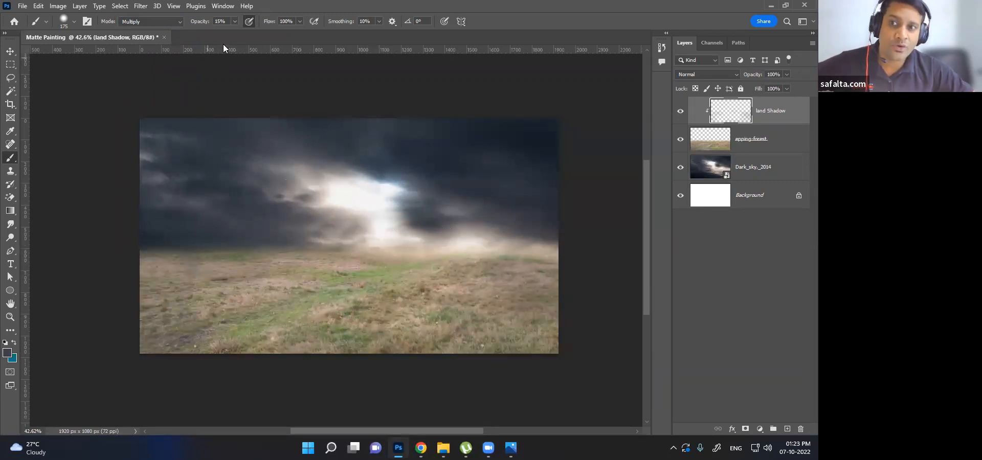
Set the brush opacity to 20% and brush more shadow across the field from the left side to the lower right corner
drag(226, 21, 166, 10)
key(BackSpace)
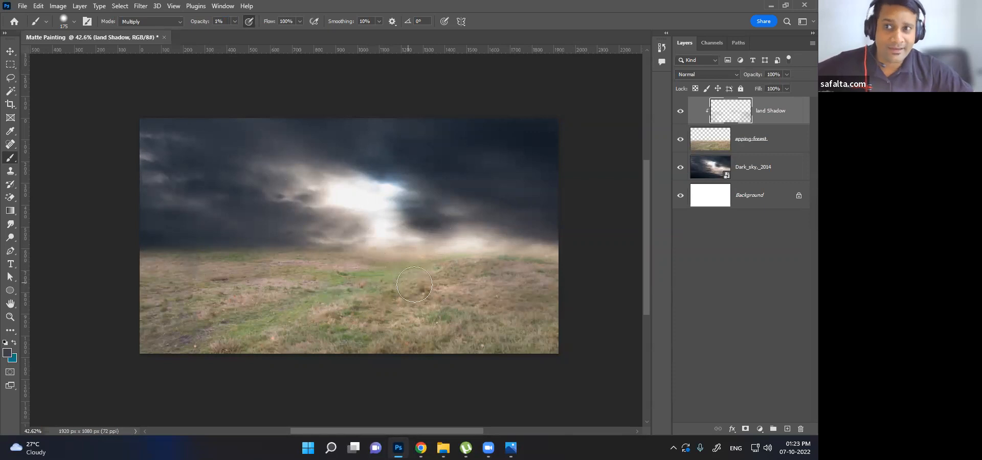
drag(225, 22, 181, 22)
text(10)
key(Return)
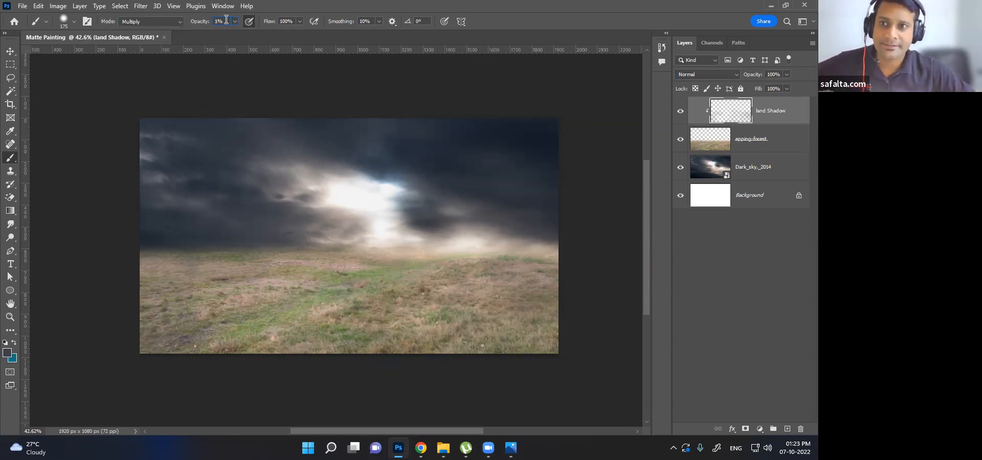
text(20)
mouse_move(222, 268)
mouse_down()
mouse_move(353, 271)
mouse_move(224, 297)
mouse_move(220, 307)
mouse_move(246, 324)
mouse_move(206, 342)
mouse_move(226, 345)
mouse_move(82, 349)
mouse_move(79, 333)
mouse_move(97, 313)
mouse_move(154, 314)
mouse_move(166, 291)
mouse_move(200, 305)
mouse_move(169, 307)
mouse_move(172, 285)
mouse_move(193, 285)
mouse_move(193, 270)
mouse_move(129, 268)
mouse_move(215, 275)
mouse_move(187, 309)
mouse_up()
mouse_move(477, 259)
mouse_down()
mouse_move(562, 286)
mouse_move(555, 308)
mouse_move(468, 336)
mouse_move(513, 332)
mouse_move(294, 358)
mouse_up()
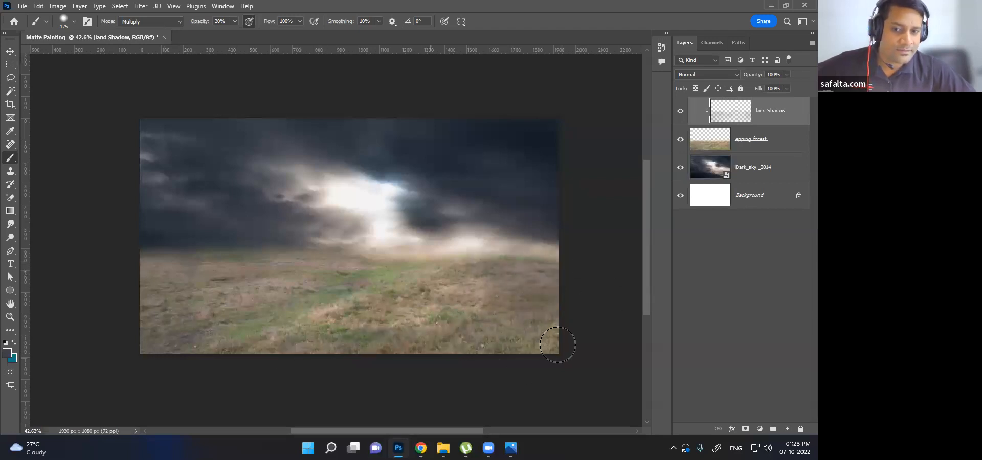
mouse_move(555, 322)
mouse_down()
mouse_move(559, 281)
mouse_move(472, 268)
mouse_move(492, 287)
mouse_up()
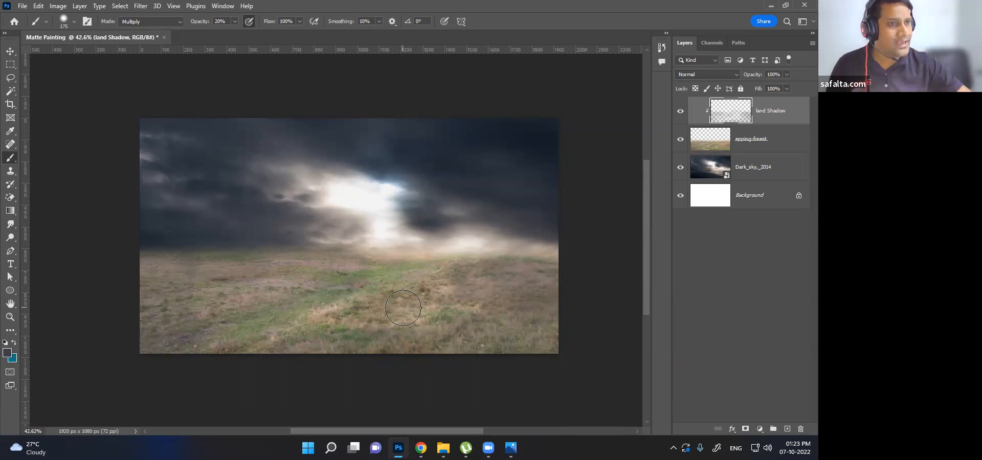
Toggle the visibility of the land Shadow layer to compare the field with and without the painted shadows
click(679, 111)
click(679, 111)
click(678, 111)
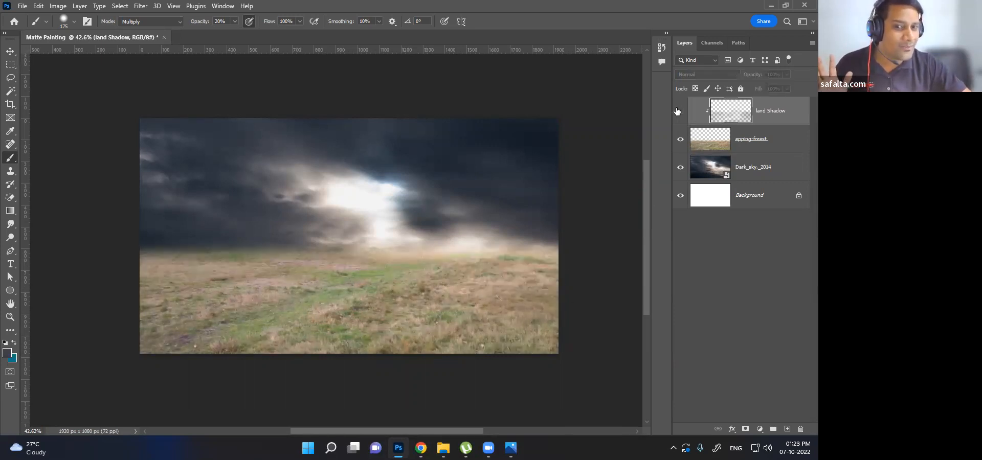
click(678, 111)
click(678, 111)
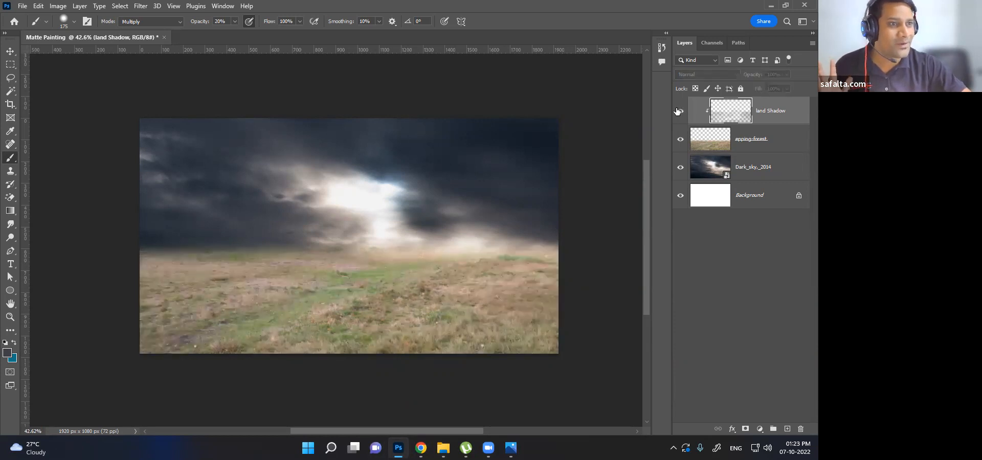
click(678, 111)
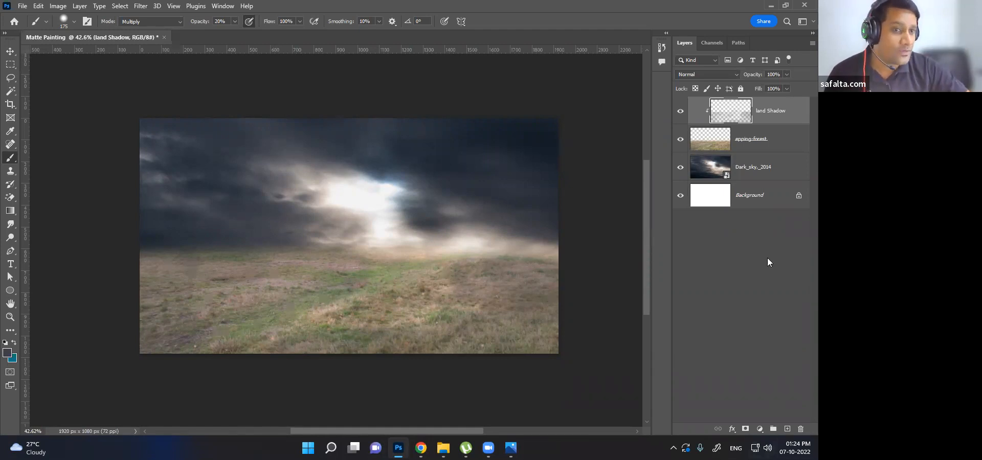
Add a Hue/Saturation adjustment above the epping-forest layer, enable Colorize and set the hue to 27
click(761, 148)
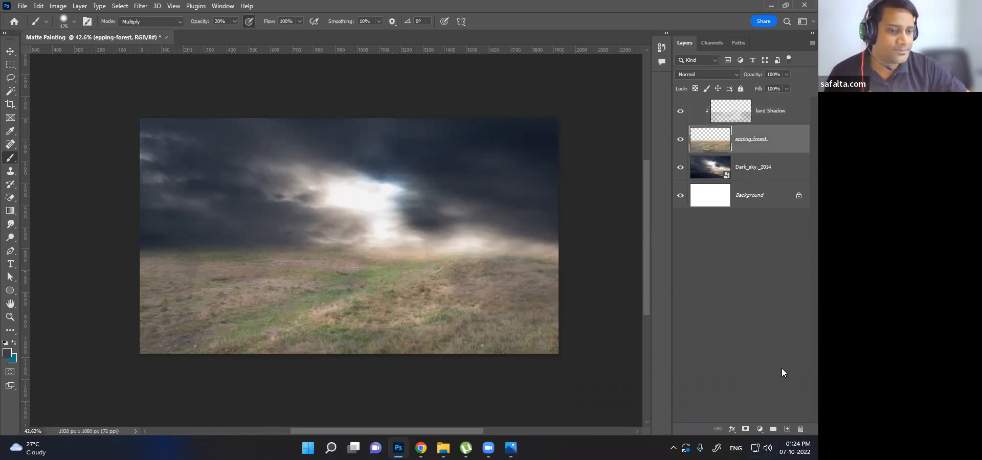
click(760, 429)
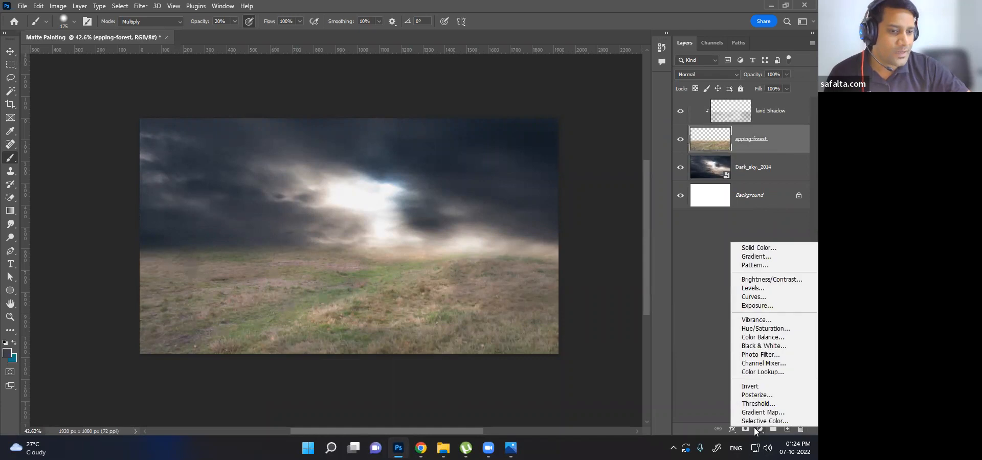
click(759, 330)
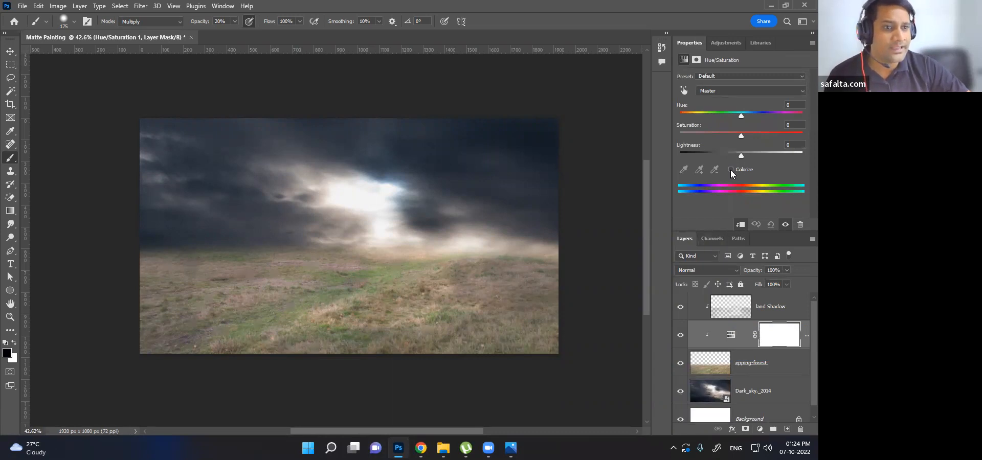
click(731, 170)
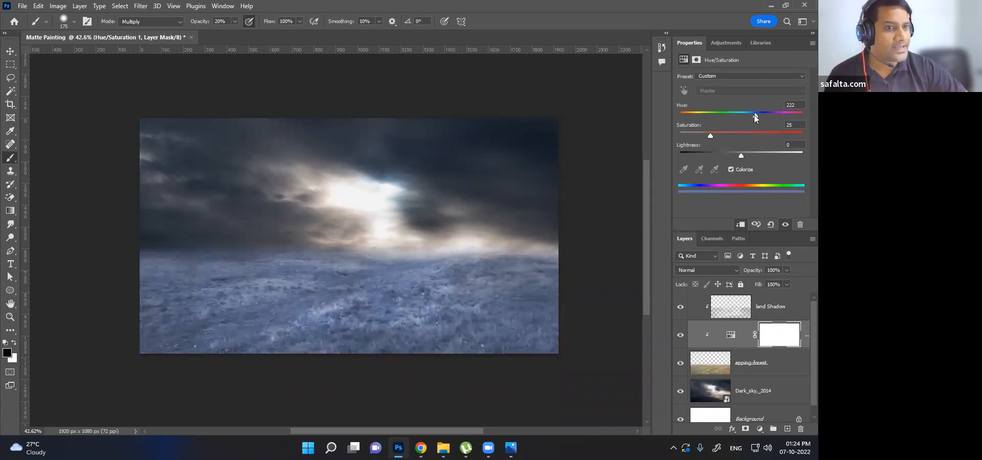
drag(756, 119, 688, 122)
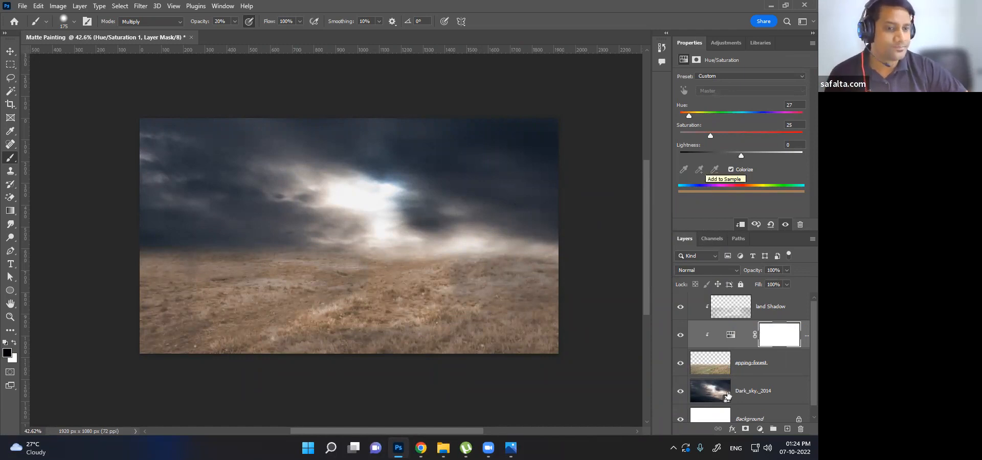
Add a second Hue/Saturation adjustment over the field with hue -141, saturation -31 and lightness -43
click(760, 429)
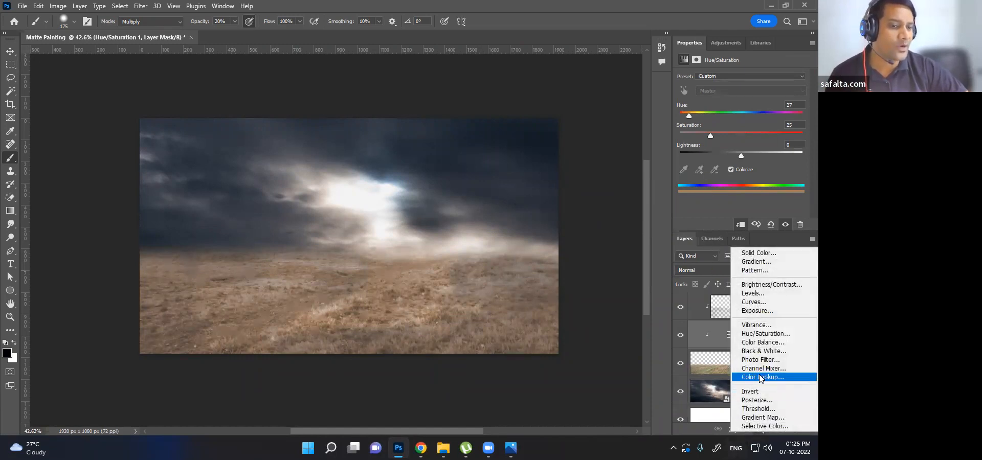
click(756, 335)
drag(741, 115, 689, 116)
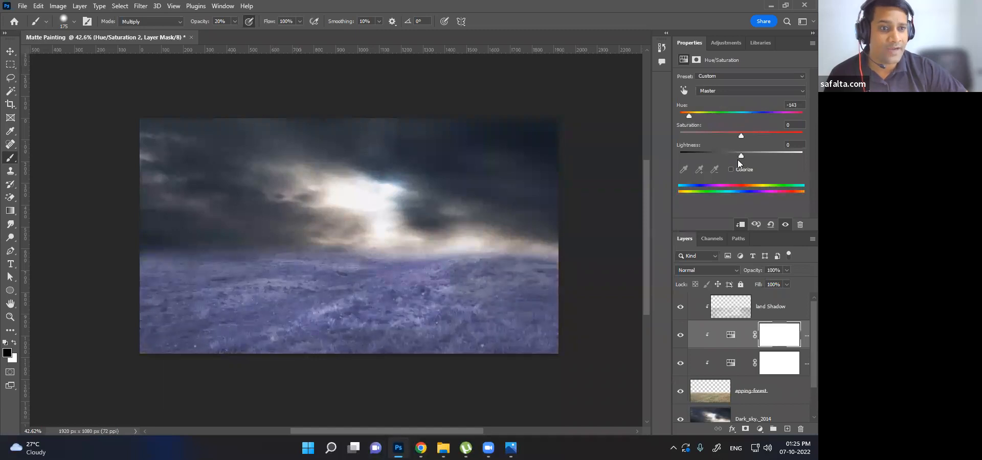
drag(741, 155, 716, 156)
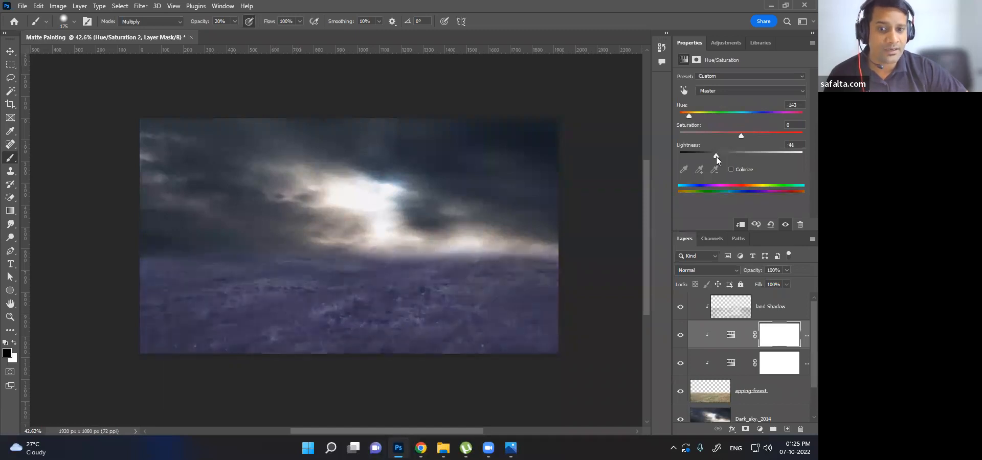
drag(740, 134, 714, 138)
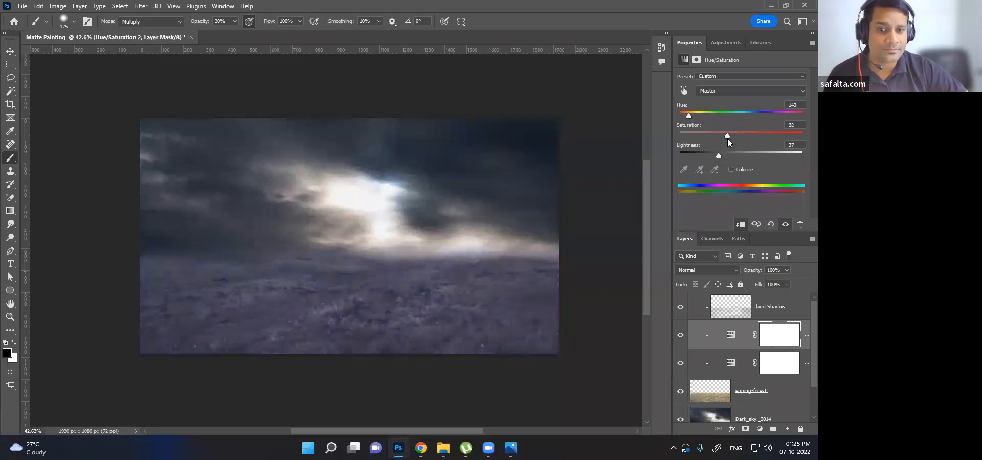
drag(716, 136, 718, 157)
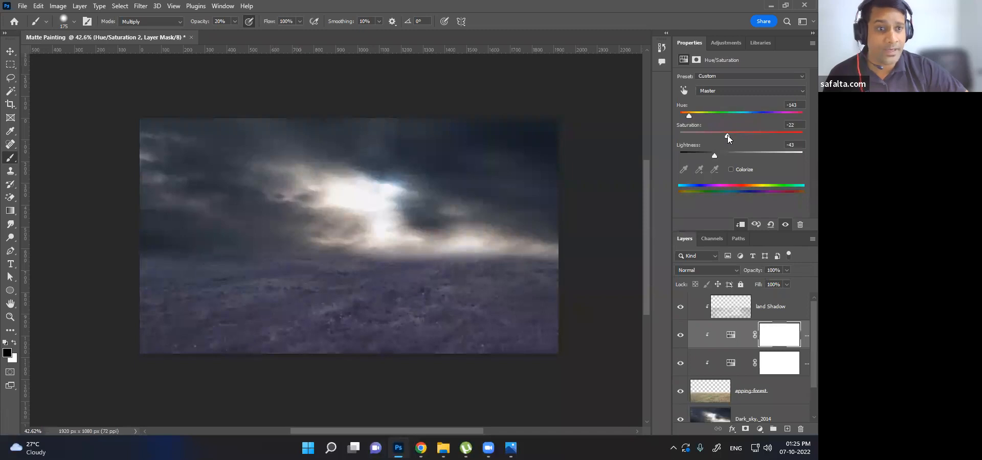
mouse_move(689, 116)
mouse_down()
mouse_move(765, 118)
mouse_move(690, 118)
mouse_up()
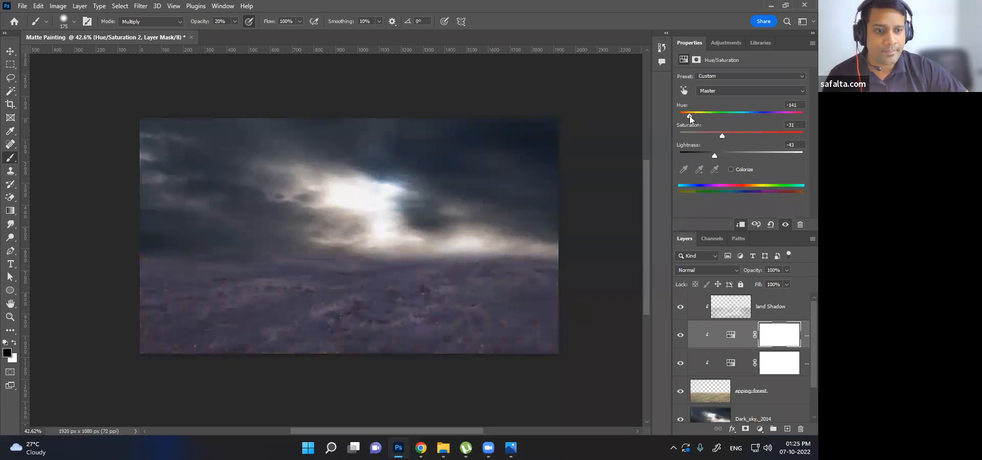
Set the second Hue/Saturation layer to Hard Light blending, with hue +119 and lightness -57
click(710, 270)
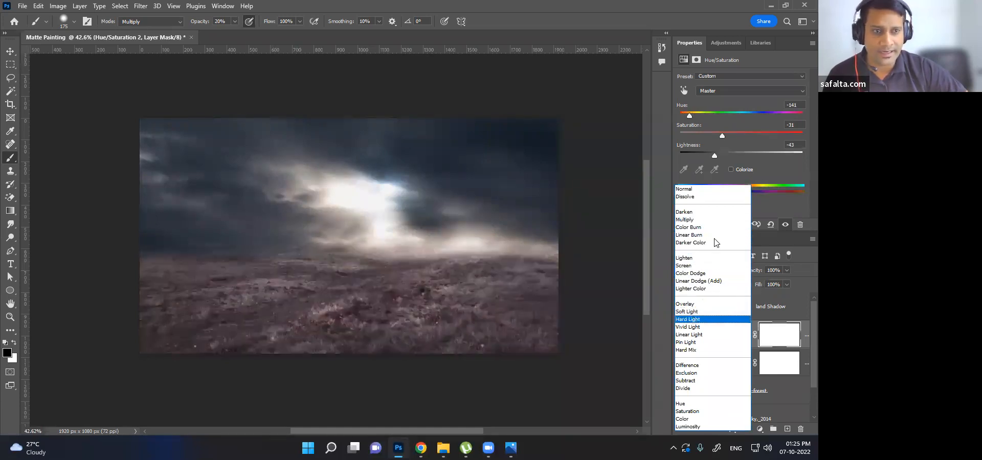
click(694, 319)
drag(690, 119, 790, 122)
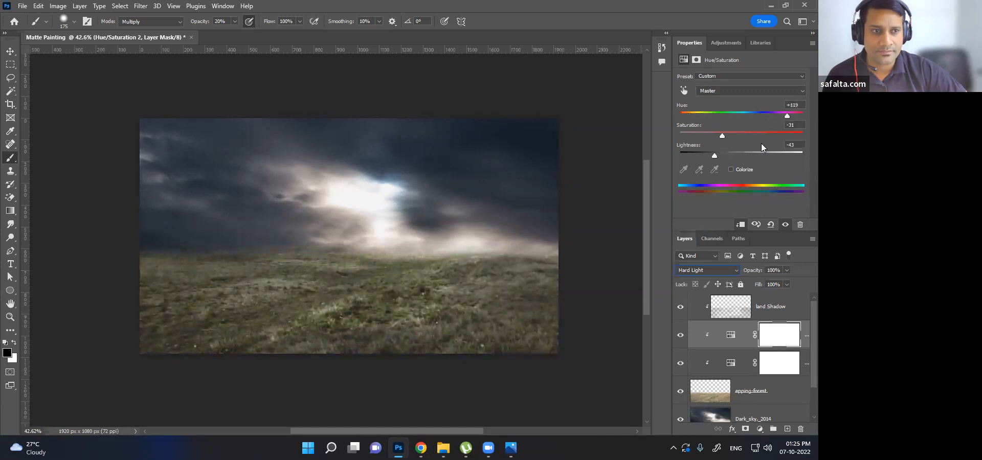
drag(714, 155, 710, 154)
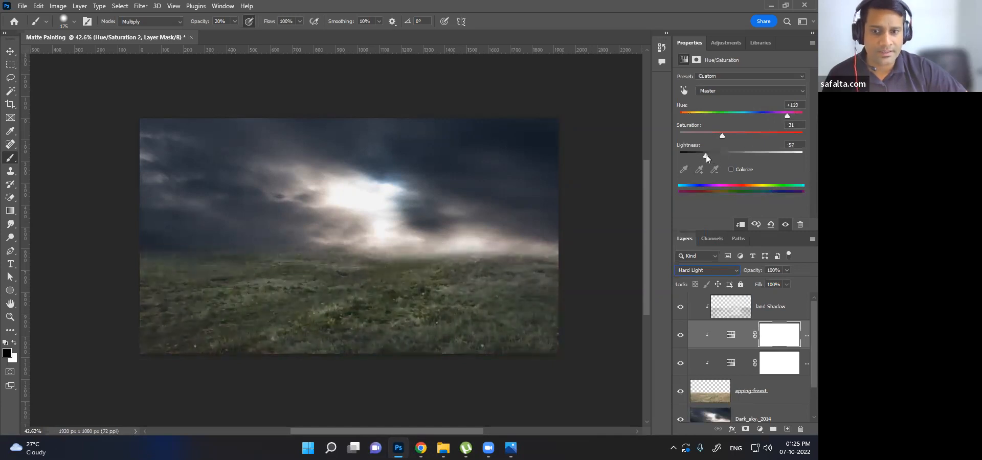
Keep the first Hue/Saturation layer in Normal blend mode and raise its lightness to +10
click(737, 364)
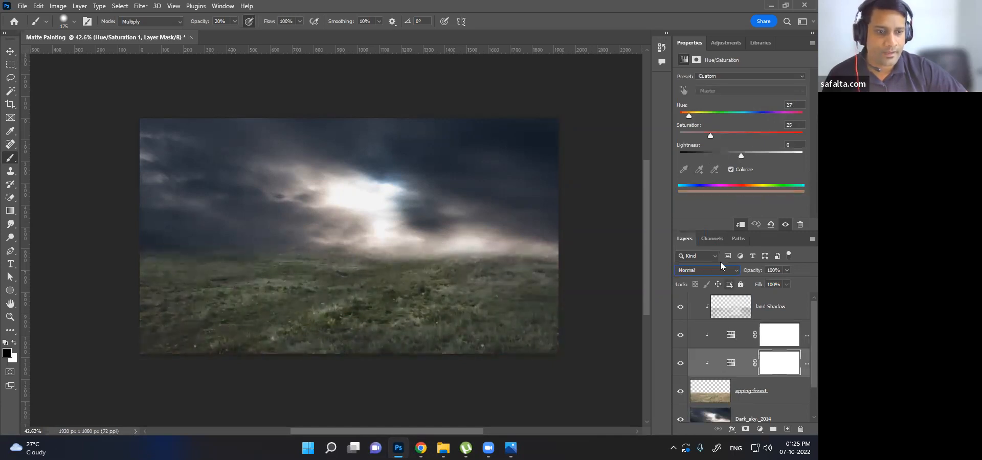
click(721, 270)
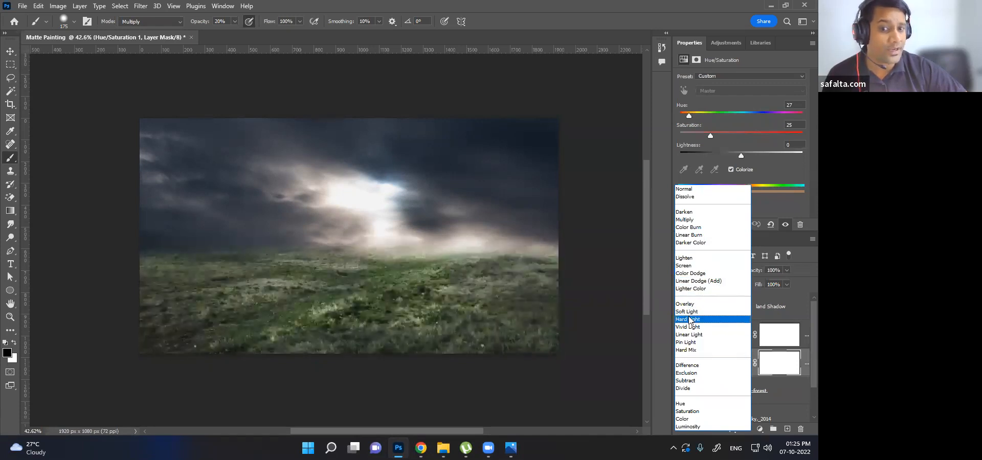
click(683, 189)
mouse_move(741, 155)
mouse_down()
mouse_move(725, 157)
mouse_move(748, 156)
mouse_up()
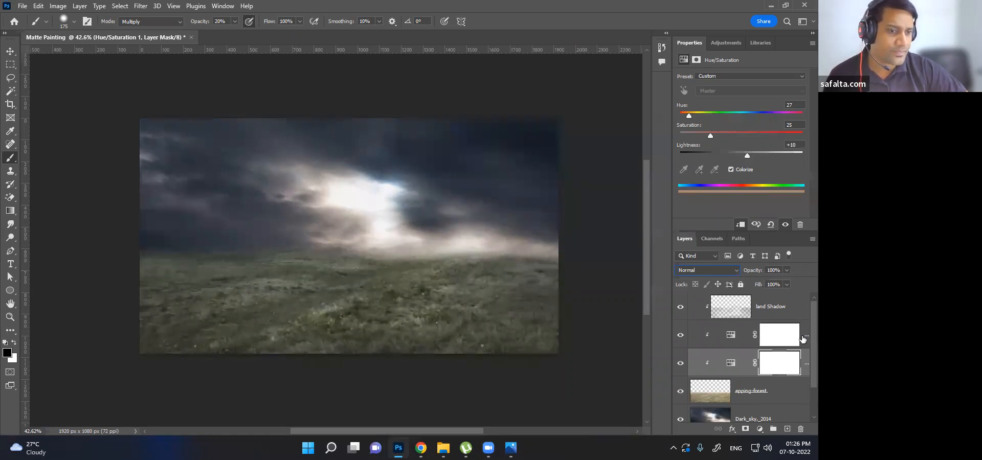
Enable Colorize on the second Hue/Saturation layer and set hue 221, saturation 15 and lightness -57
click(796, 346)
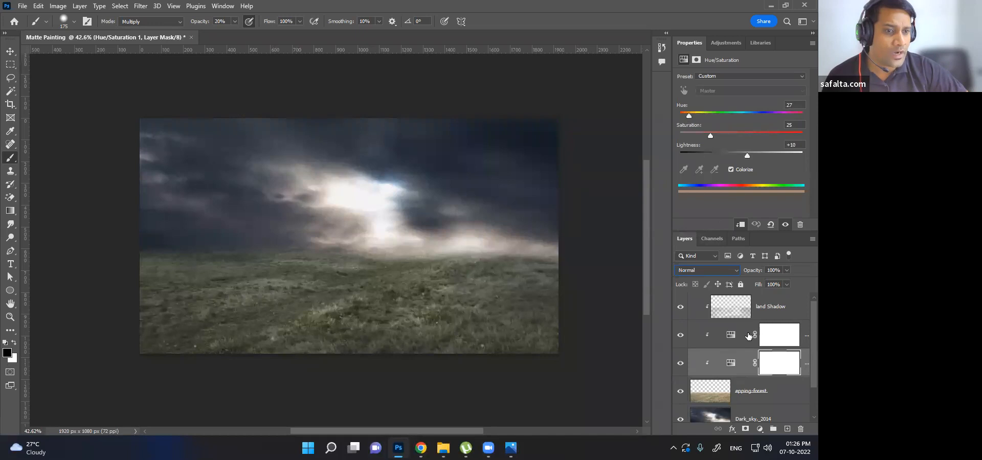
click(731, 169)
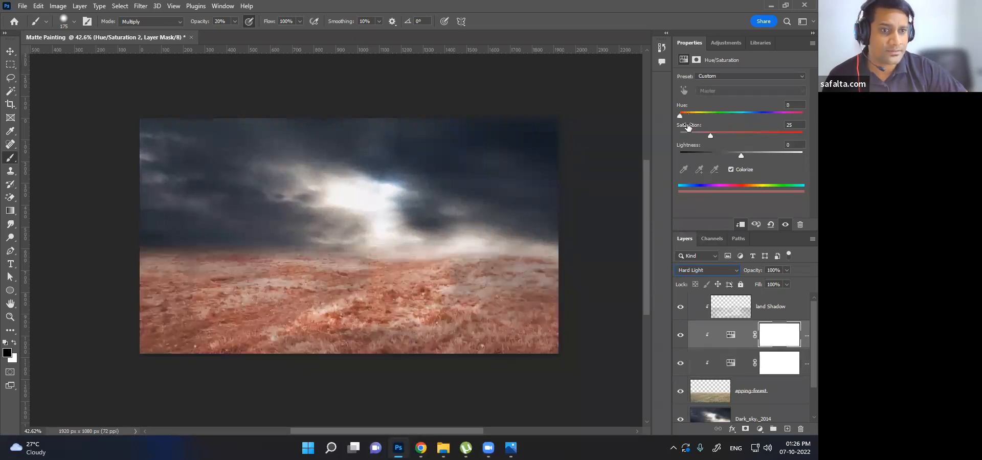
drag(679, 116, 772, 119)
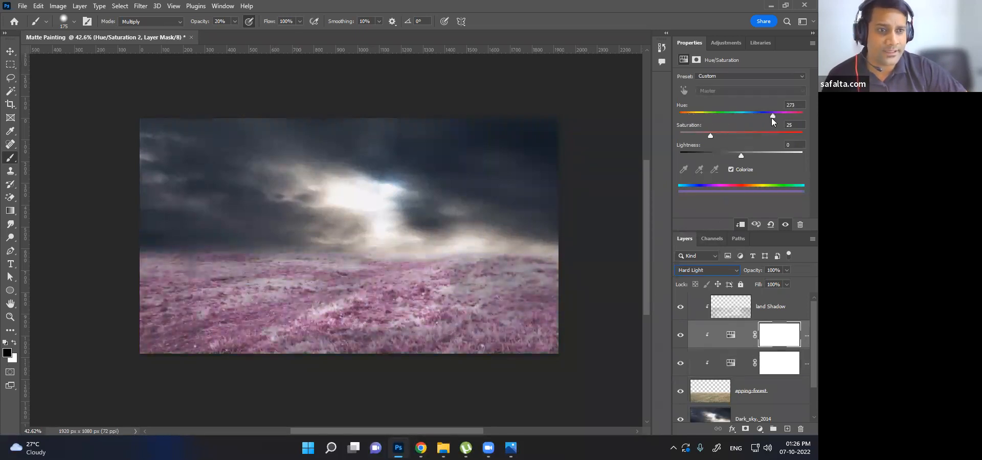
drag(707, 135, 694, 114)
click(681, 113)
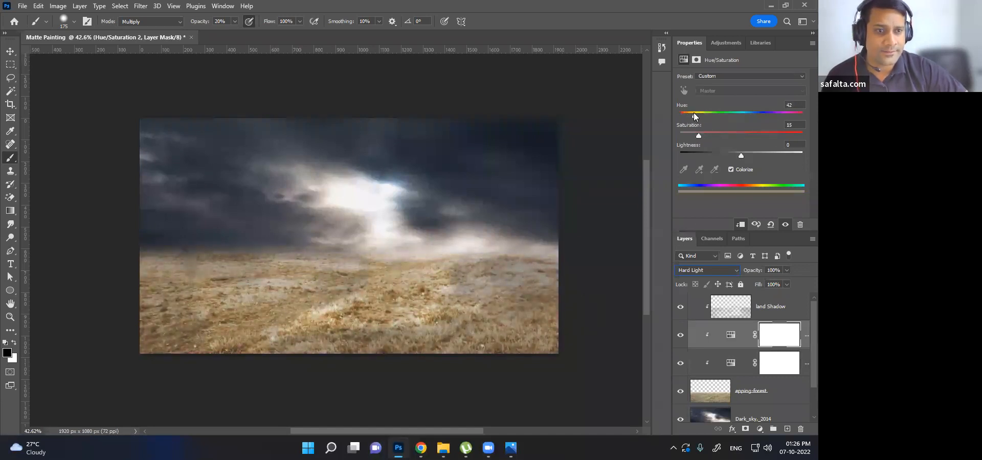
drag(741, 156, 706, 152)
drag(696, 114, 755, 118)
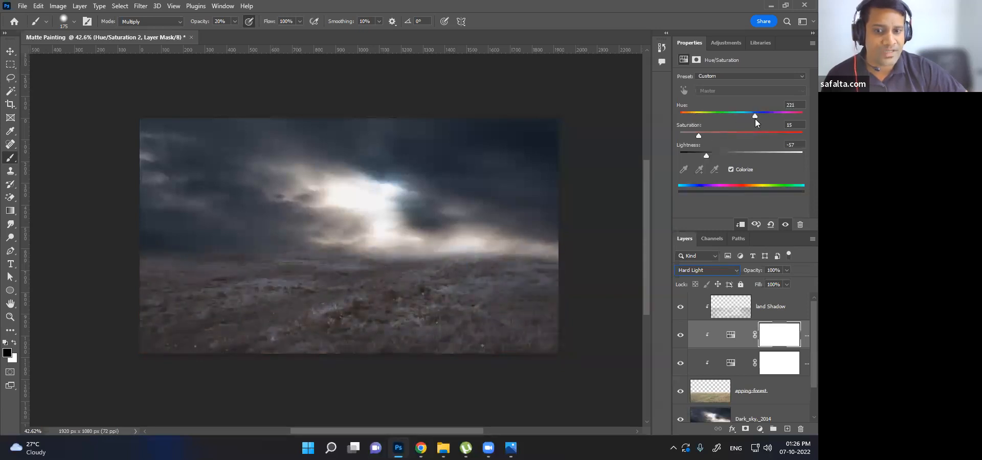
Add a Levels adjustment clipped to the field and set its Blue channel midtone to 1.05 and white point to 203
click(758, 430)
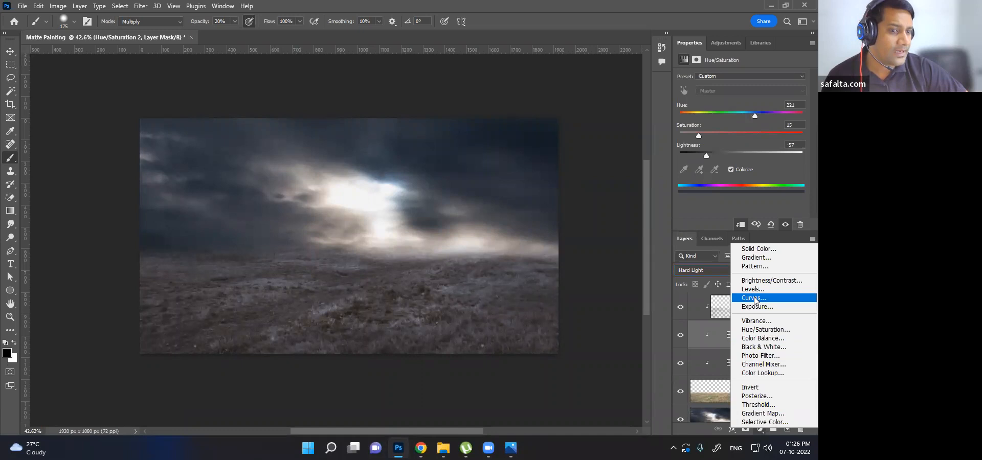
click(754, 290)
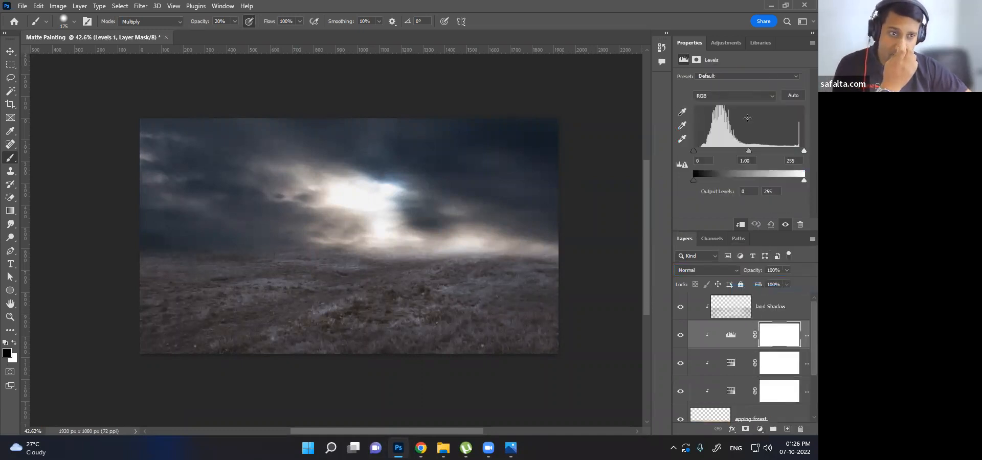
click(734, 97)
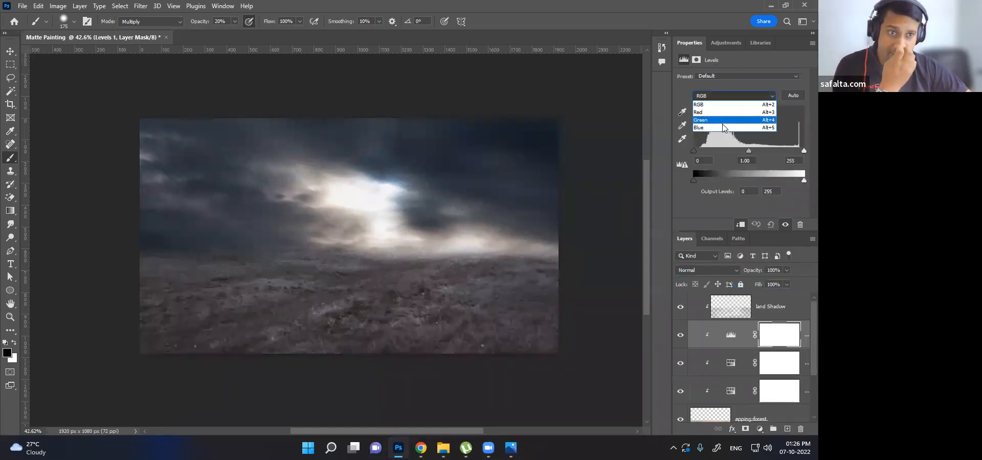
click(723, 128)
drag(804, 151, 736, 151)
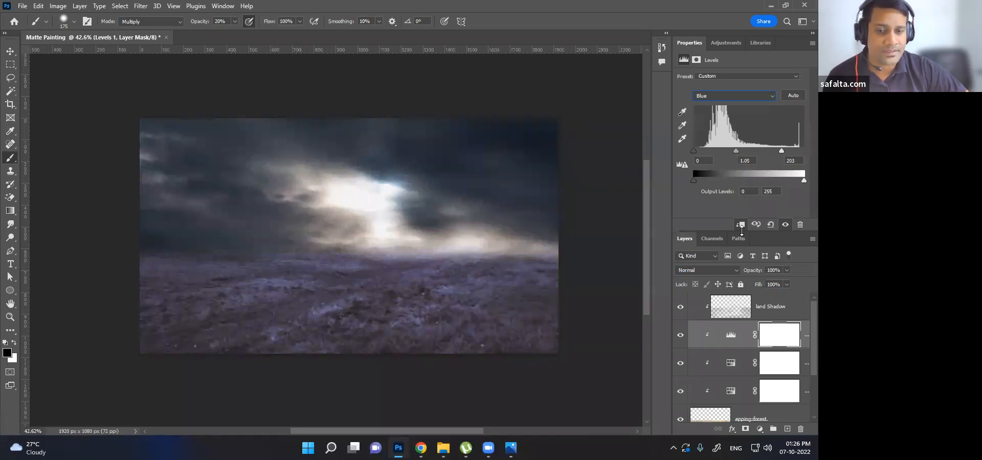
scroll(740, 318, down, 3)
scroll(741, 318, up, 3)
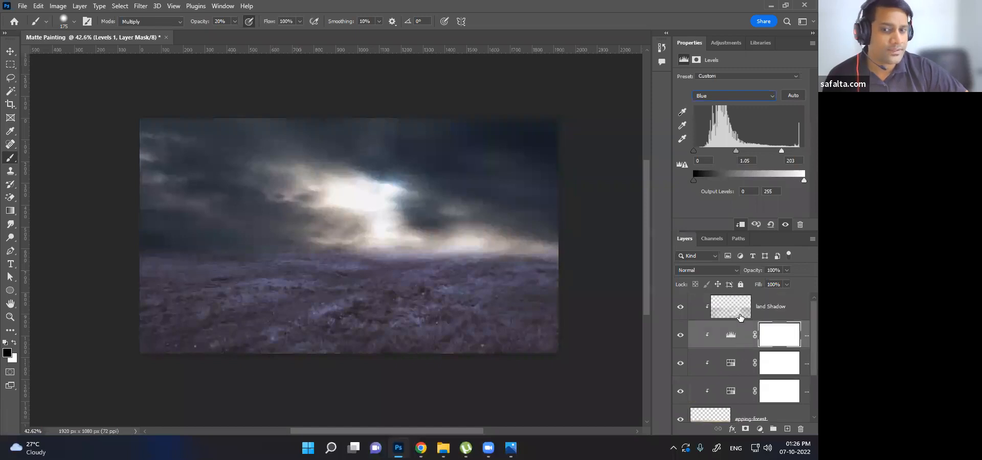
Compare the field with and without the land Shadow layer
click(680, 309)
click(680, 308)
click(680, 308)
click(681, 308)
click(680, 309)
click(680, 308)
click(680, 308)
click(681, 308)
click(680, 308)
click(680, 308)
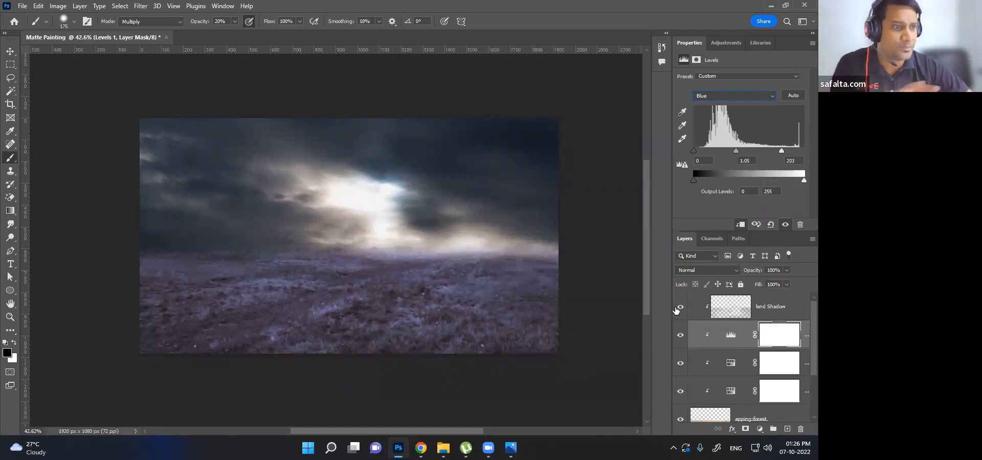
click(679, 308)
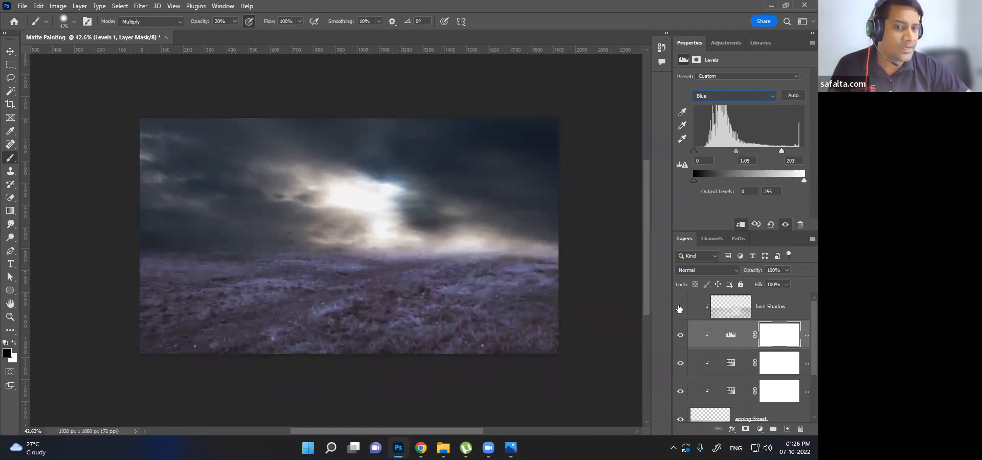
click(679, 309)
click(679, 308)
click(679, 309)
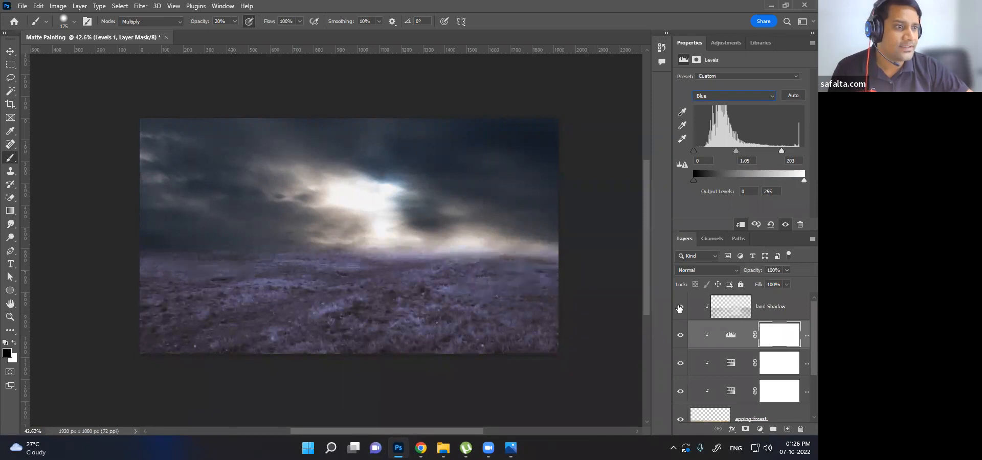
click(679, 308)
click(680, 308)
click(679, 308)
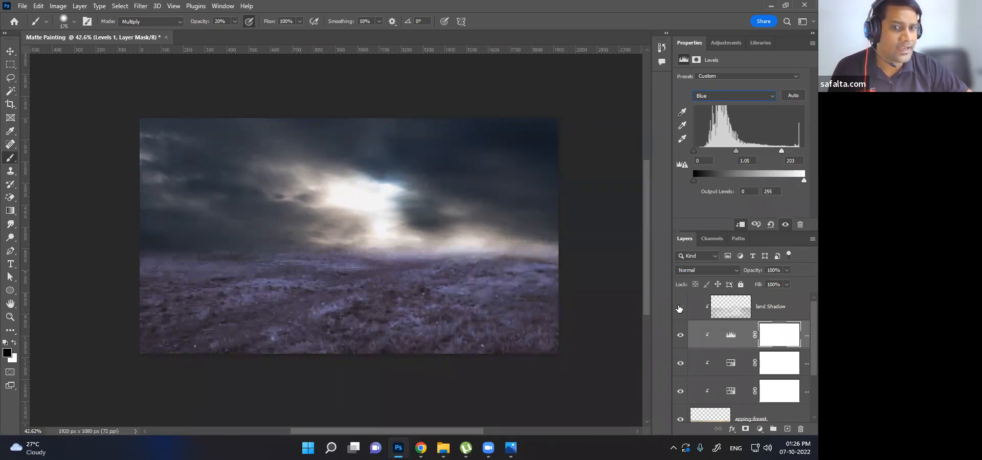
click(680, 308)
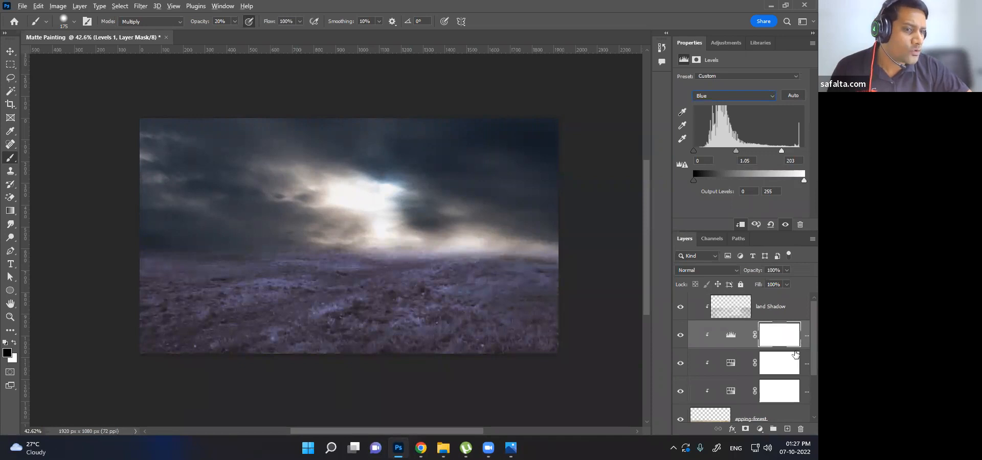
alt+click(803, 348)
drag(803, 347, 794, 307)
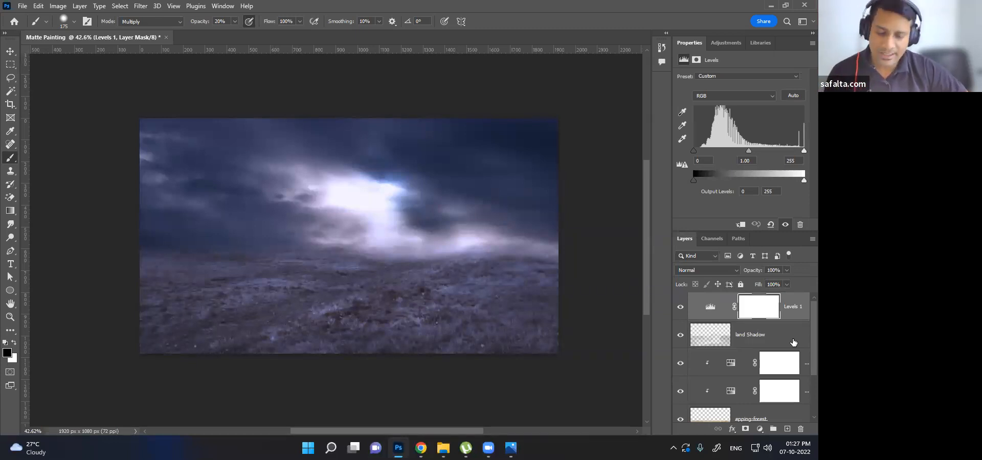
key(ctrl+z)
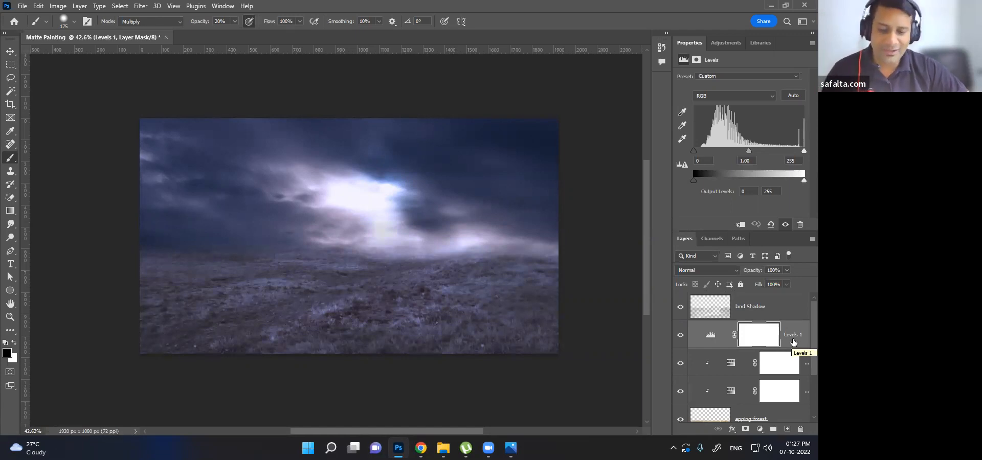
key(ctrl+z)
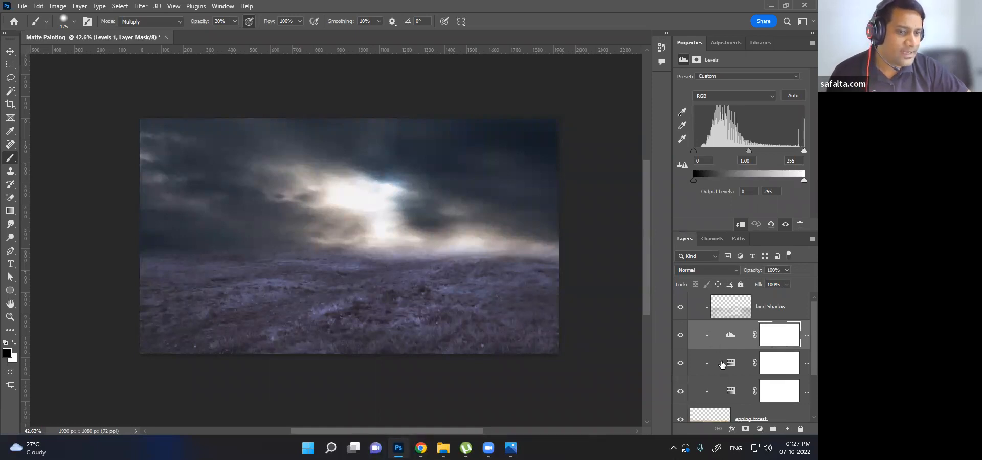
Release the Levels adjustment from the clipping mask and move it above the land Shadow layer so it affects the whole painting
click(812, 43)
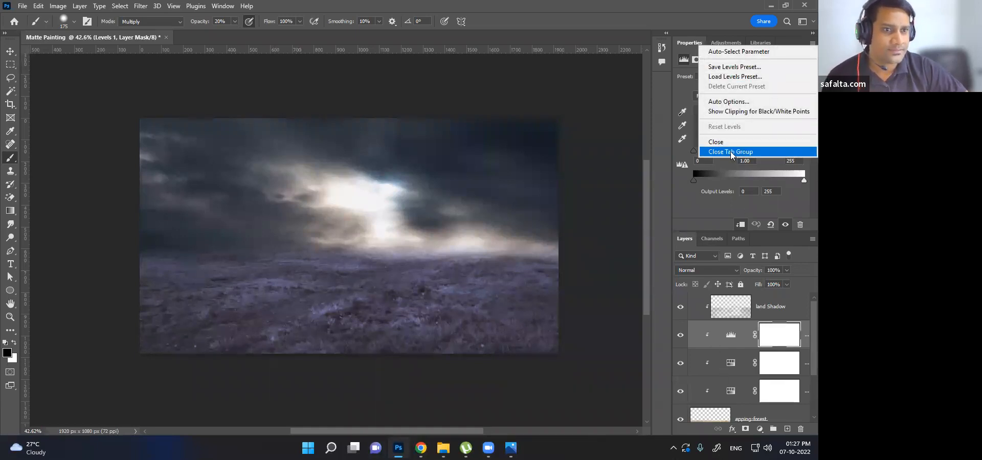
click(732, 152)
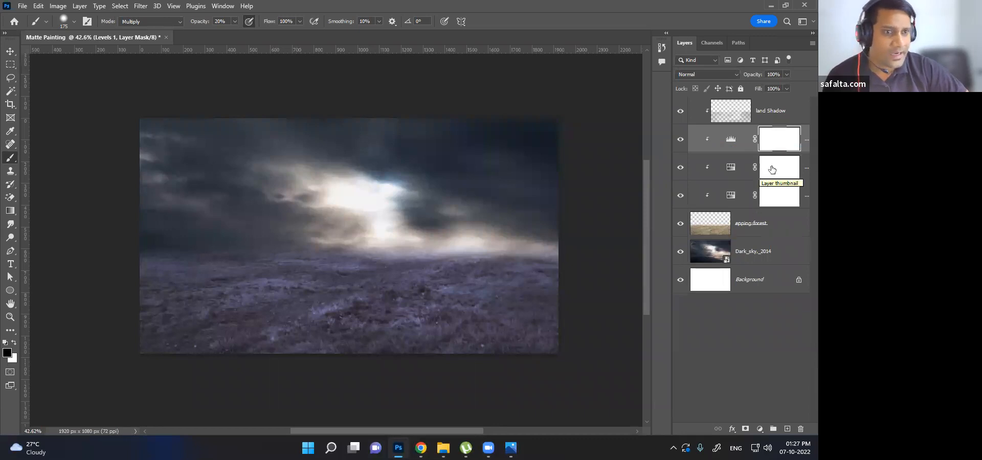
alt+click(772, 150)
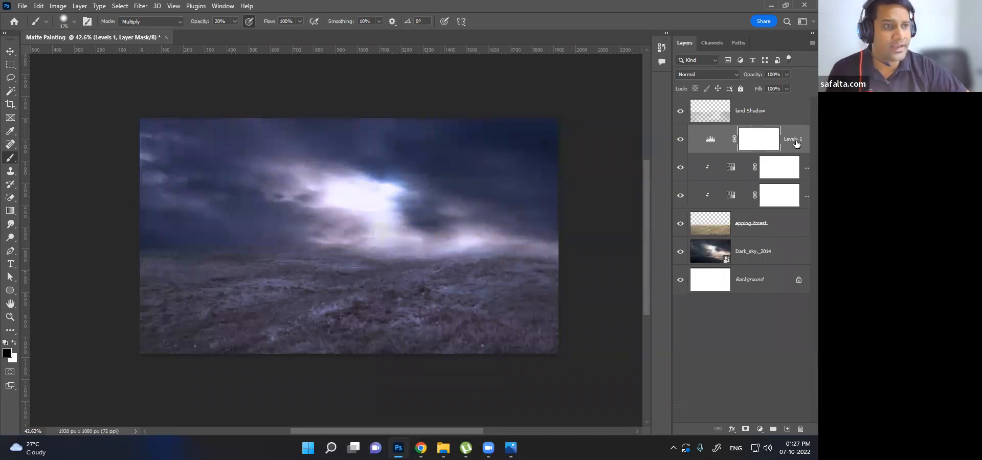
drag(804, 140, 775, 104)
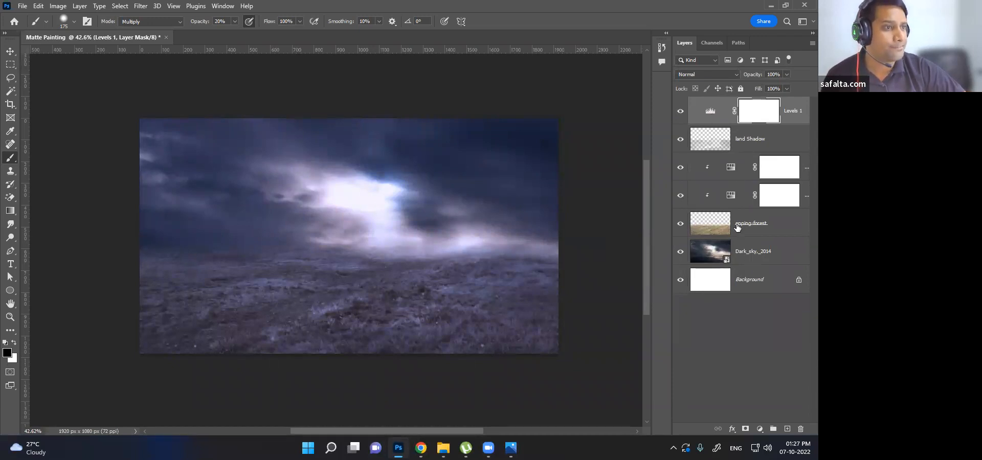
Darken the whole painting by setting the Levels adjustment's RGB midtone to 0.70, and close its settings
double_click(711, 111)
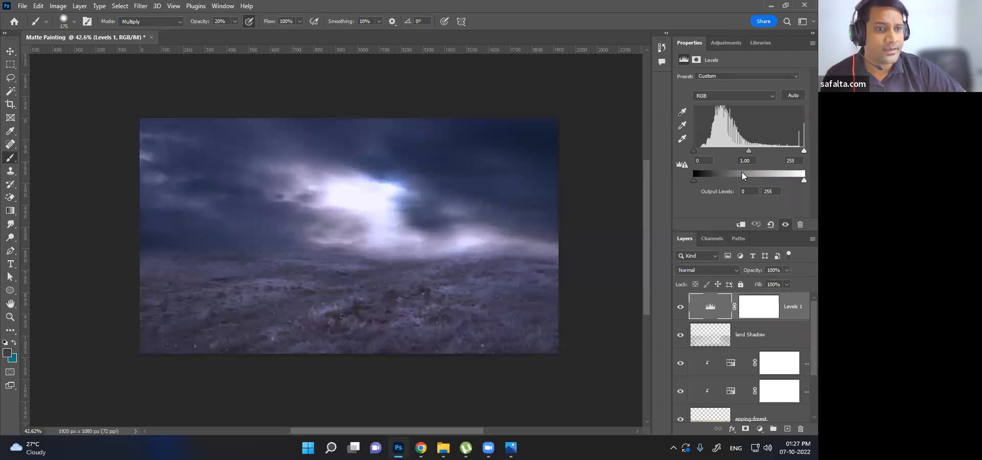
drag(749, 152, 768, 151)
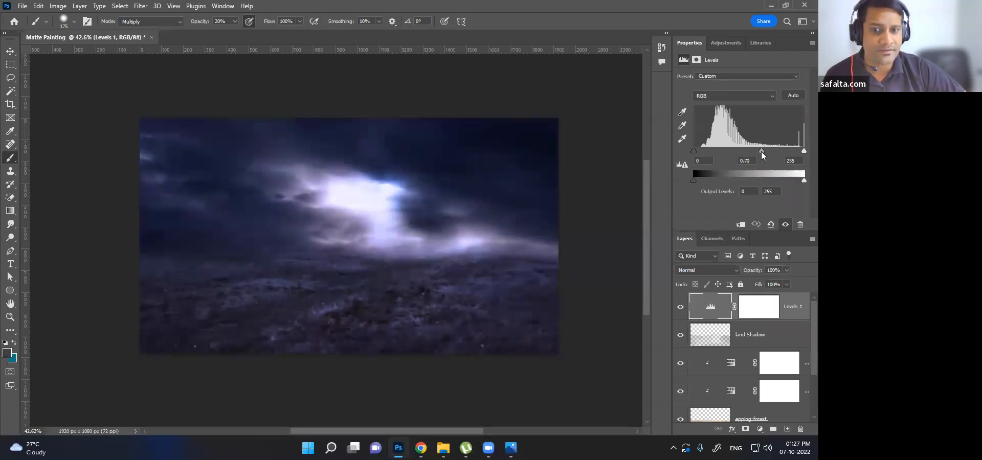
click(810, 43)
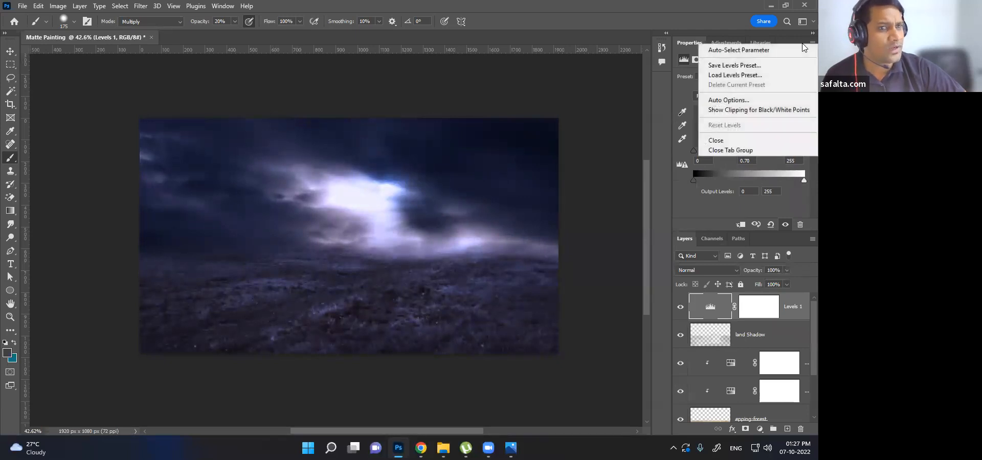
click(738, 152)
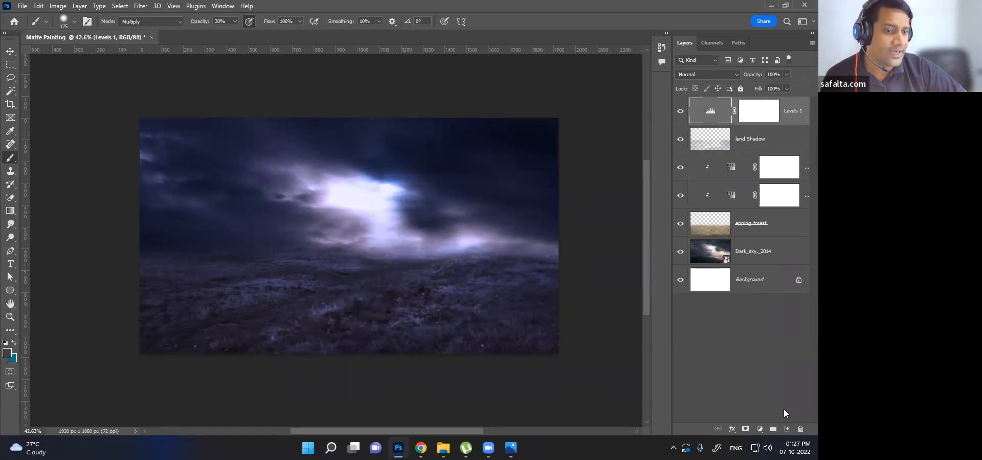
Clip the land Shadow layer to the field again and add a new clipped layer directly above it
click(740, 146)
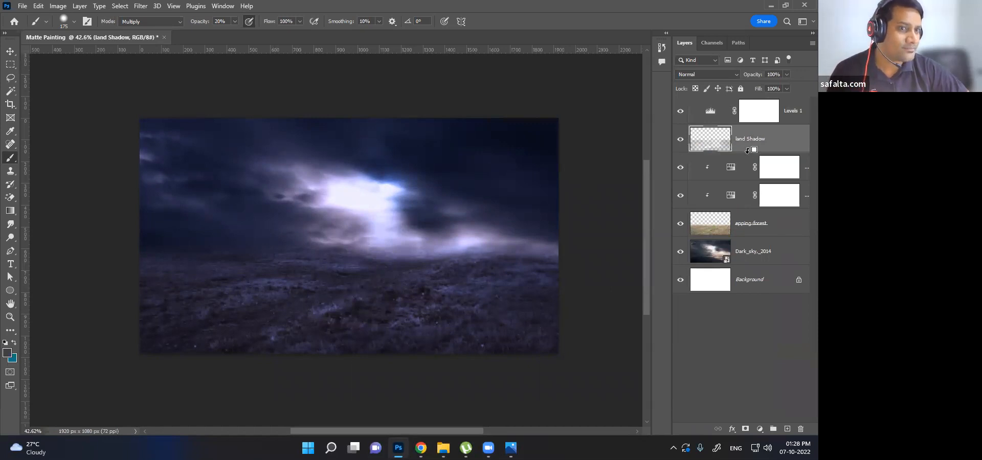
alt+click(748, 154)
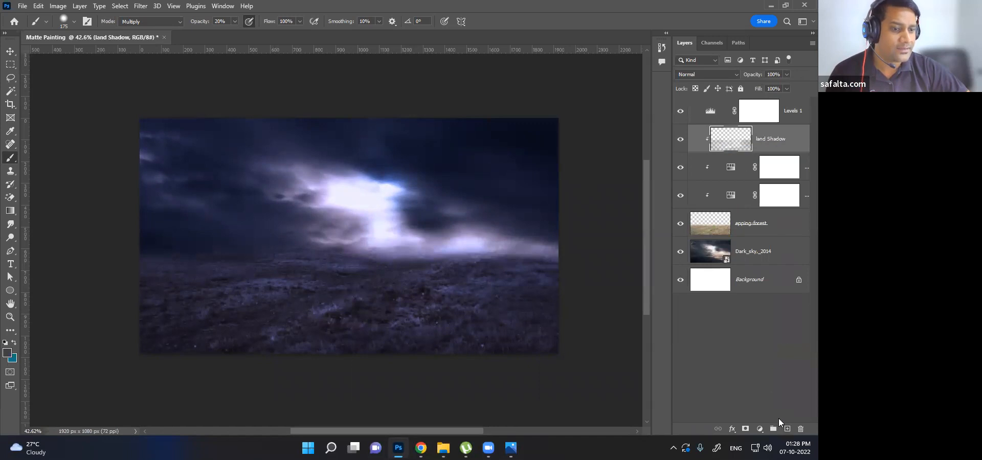
click(787, 428)
alt+click(757, 149)
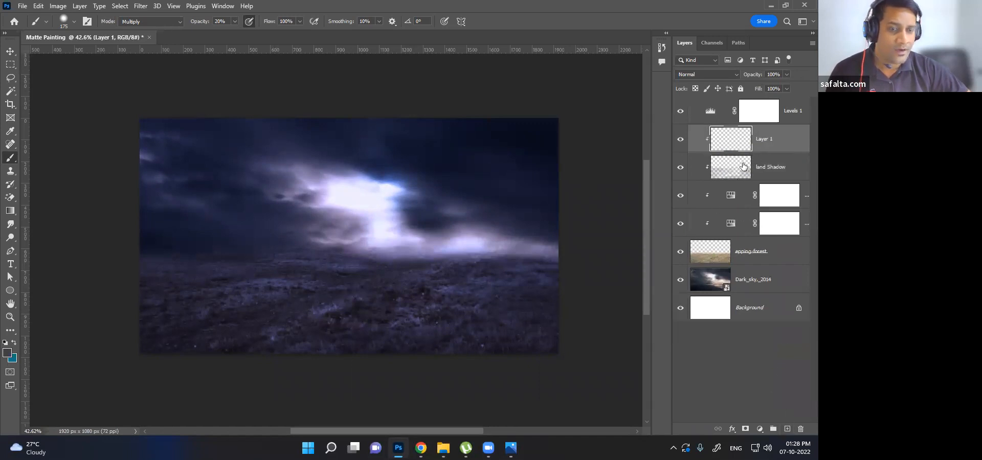
Sample the bright cloud colour, set the brush opacity to 5%, and paint faint light down the centre of the field on Layer 1
key(i)
click(377, 191)
key(b)
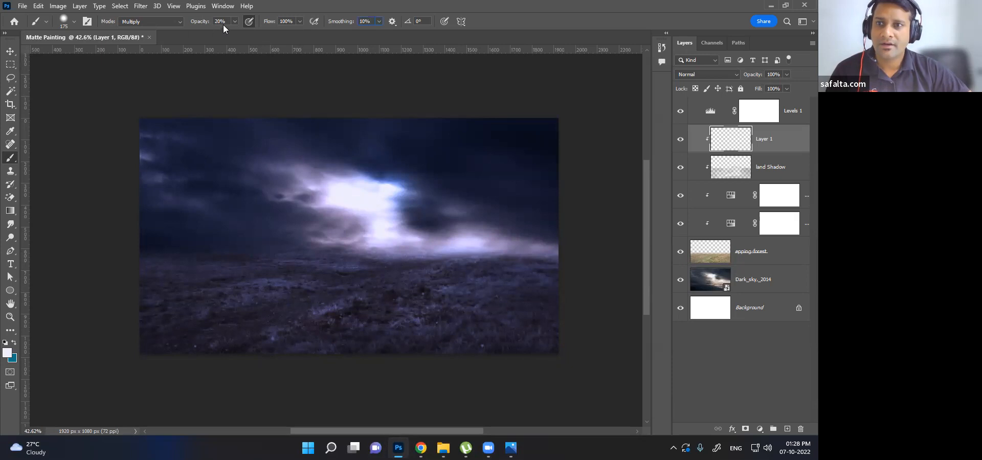
text(5)
key(Return)
mouse_move(393, 276)
mouse_down()
mouse_move(418, 288)
mouse_move(342, 313)
mouse_move(414, 322)
mouse_move(271, 351)
mouse_move(433, 349)
mouse_move(327, 318)
mouse_move(350, 276)
mouse_move(317, 272)
mouse_move(288, 308)
mouse_move(350, 320)
mouse_move(277, 354)
mouse_move(457, 308)
mouse_move(417, 276)
mouse_move(458, 272)
mouse_move(420, 352)
mouse_up()
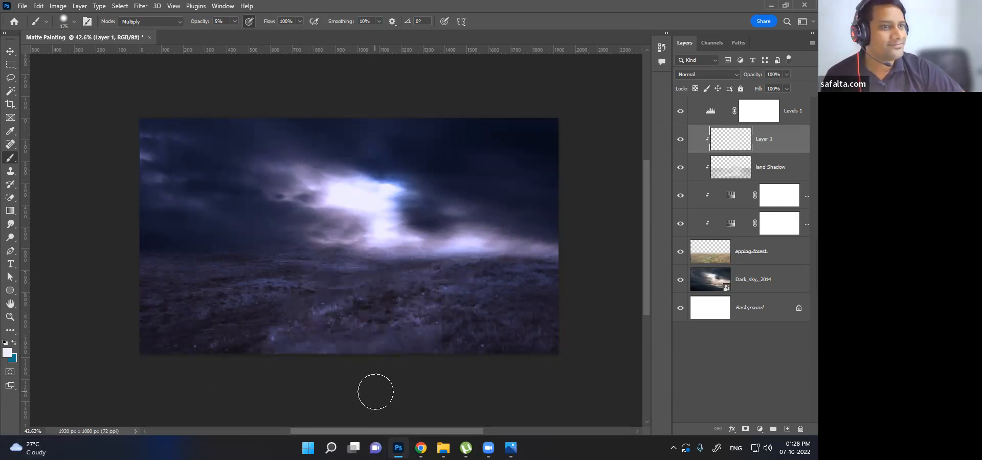
Compare the field with and without the painted light and the land Shadow layer, and leave no layer selected
click(683, 142)
click(684, 167)
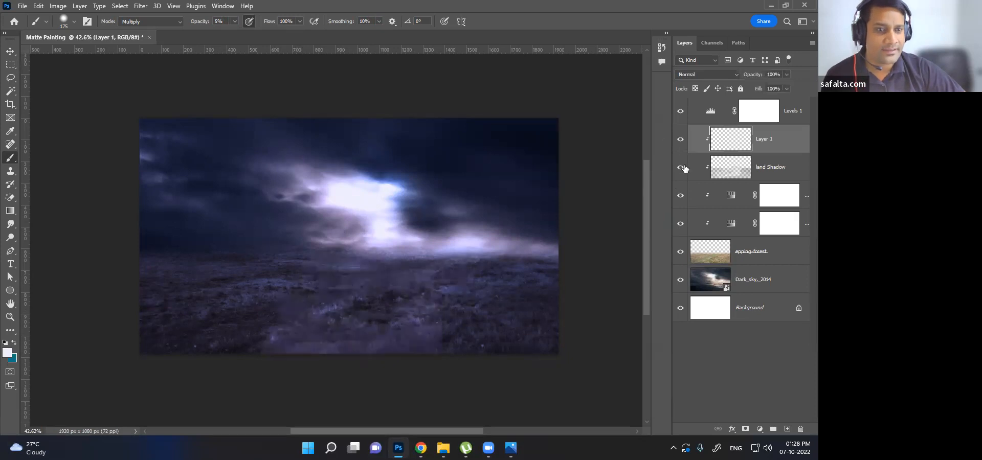
click(683, 167)
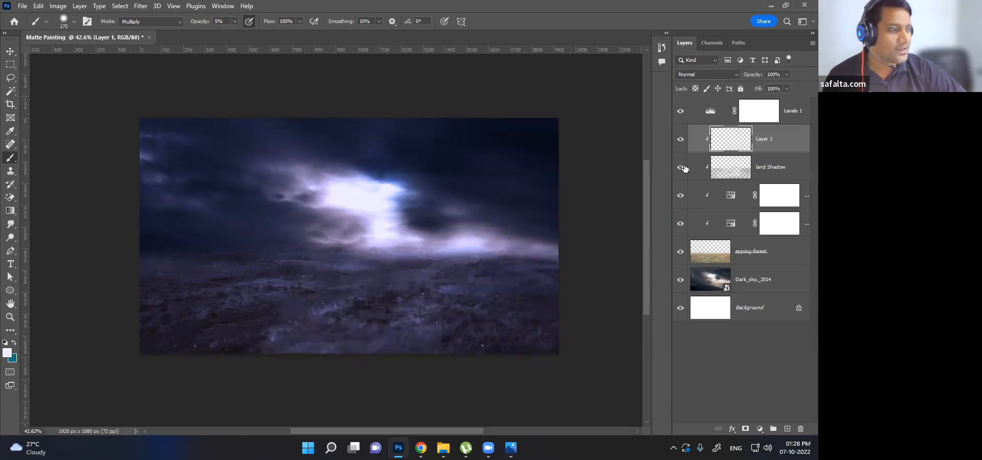
mouse_move(757, 75)
mouse_down()
mouse_move(723, 76)
mouse_move(738, 76)
mouse_up()
click(741, 366)
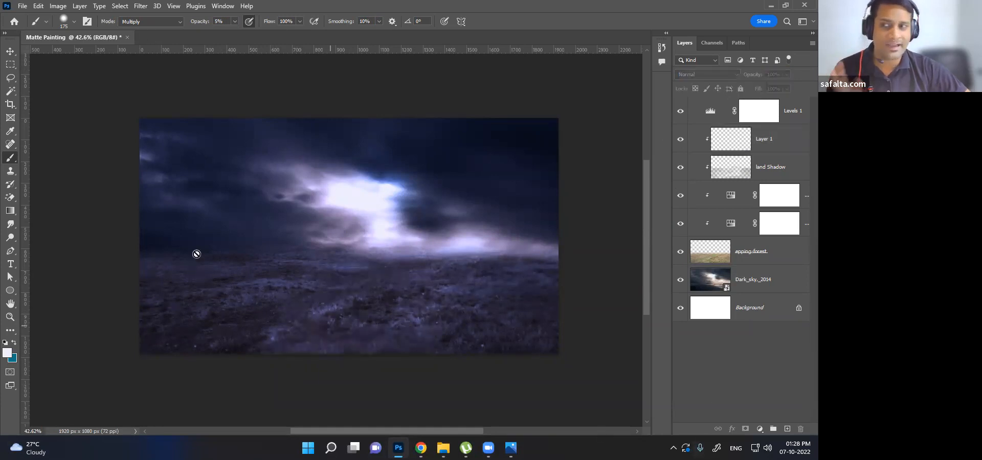
Switch to File Explorer and look through the Matte Paintings folder for an image to add
click(11, 51)
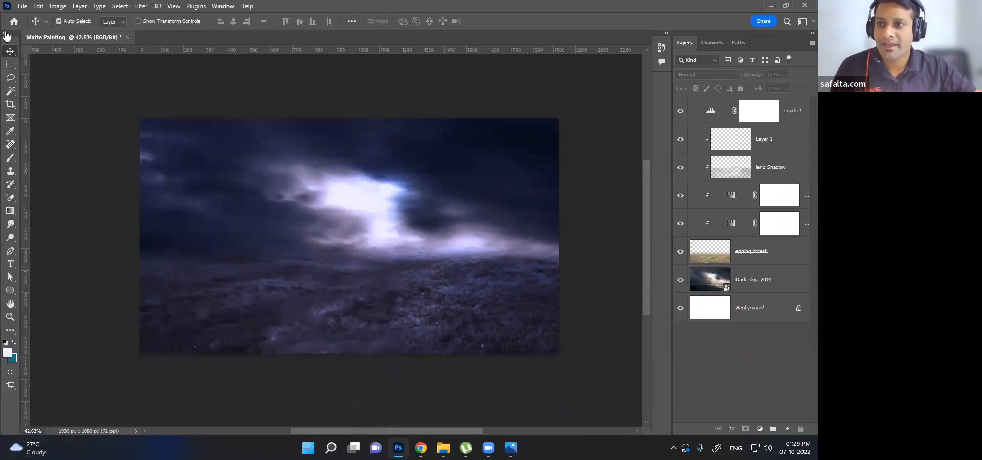
mouse_move(444, 448)
click(423, 394)
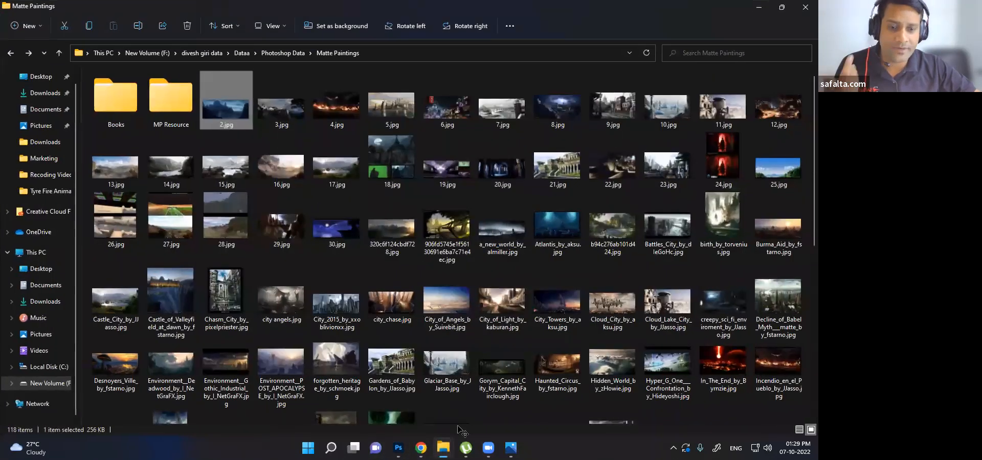
mouse_move(420, 448)
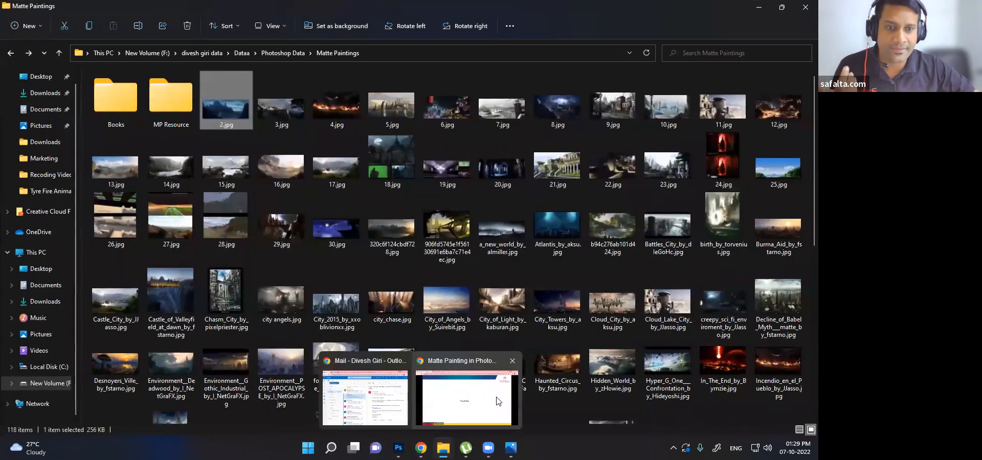
key(alt+Tab)
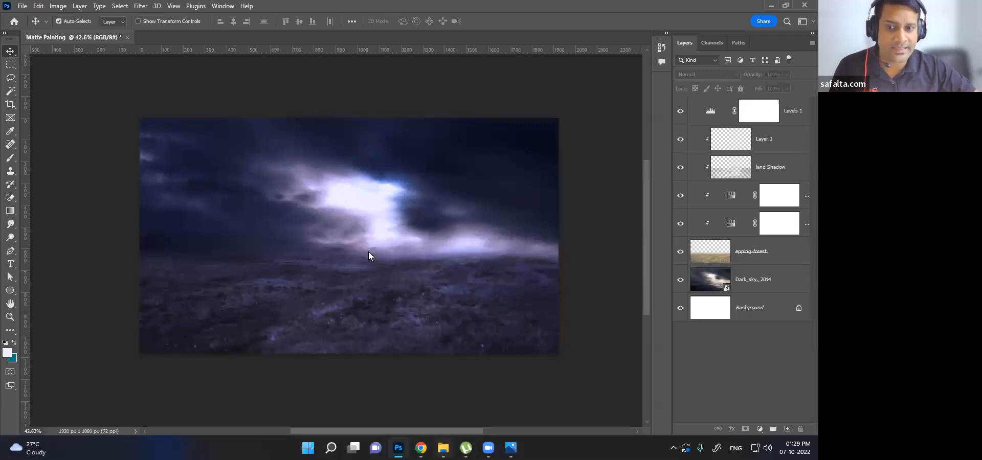
Place the castle-png-30629 image in the matte painting, scale it to about 462%, and seat it on the horizon in front of the bright cloud
key(alt+Tab)
drag(350, 250, 469, 322)
drag(417, 288, 376, 249)
drag(419, 281, 390, 256)
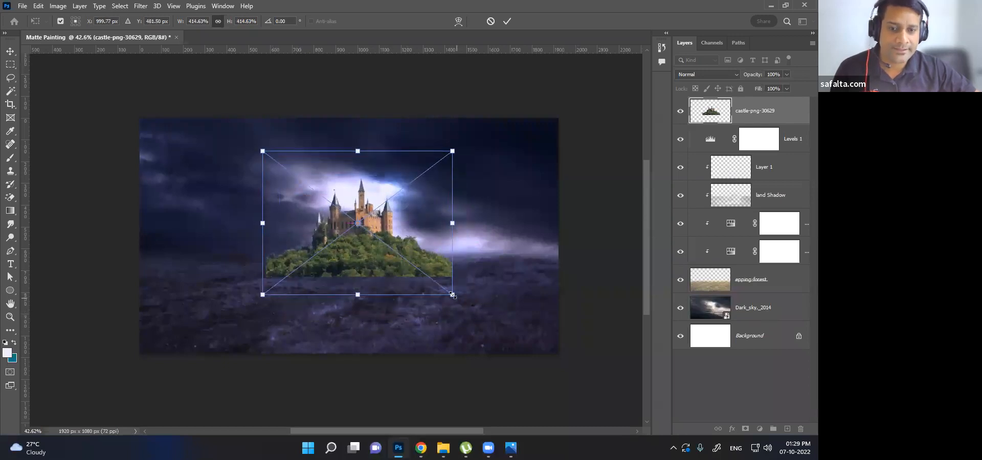
drag(452, 295, 471, 314)
drag(421, 278, 404, 265)
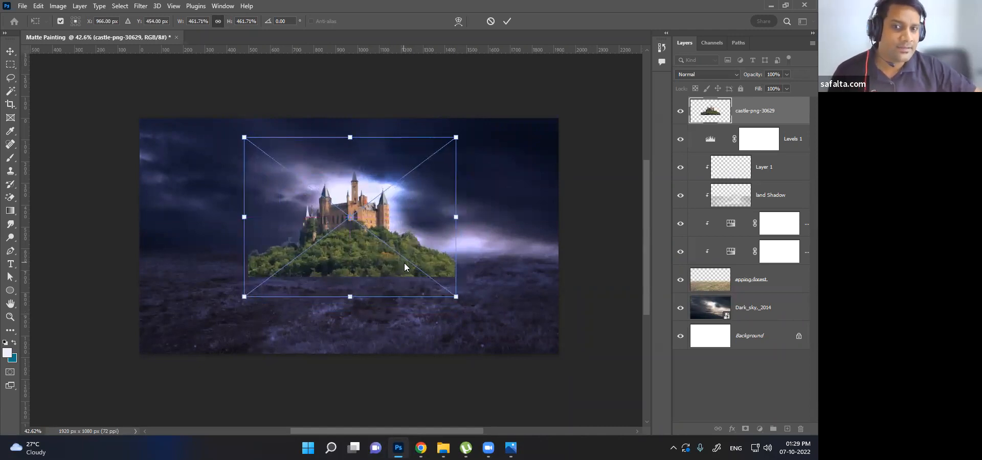
key(Return)
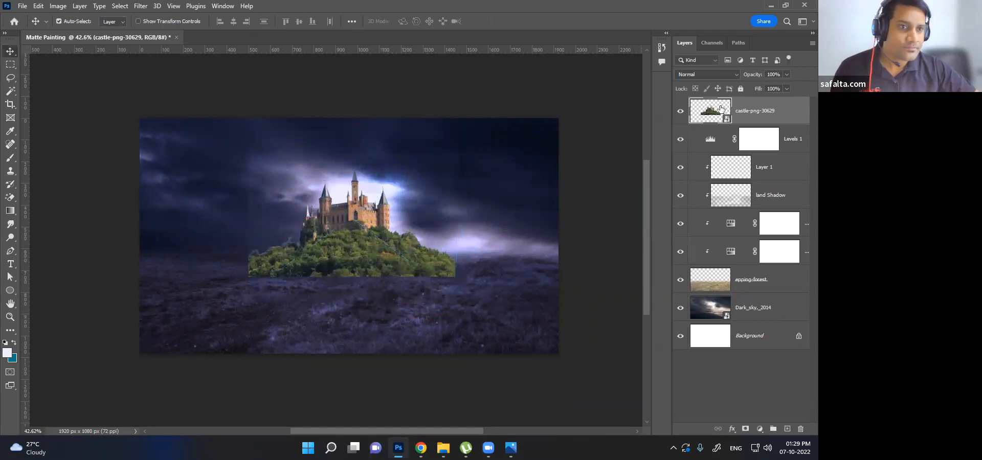
Try the Multiply blend mode on the castle layer, move the layer below Levels 1, and return its mode to Normal
click(719, 73)
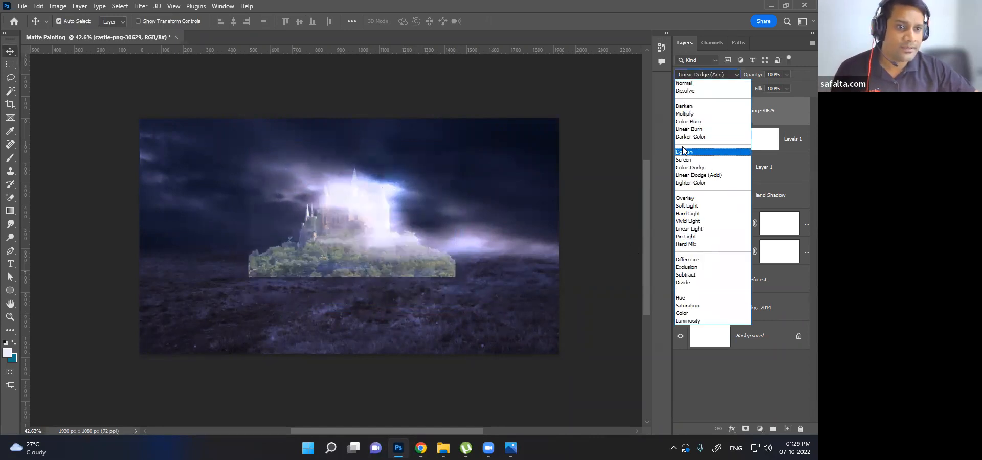
click(684, 113)
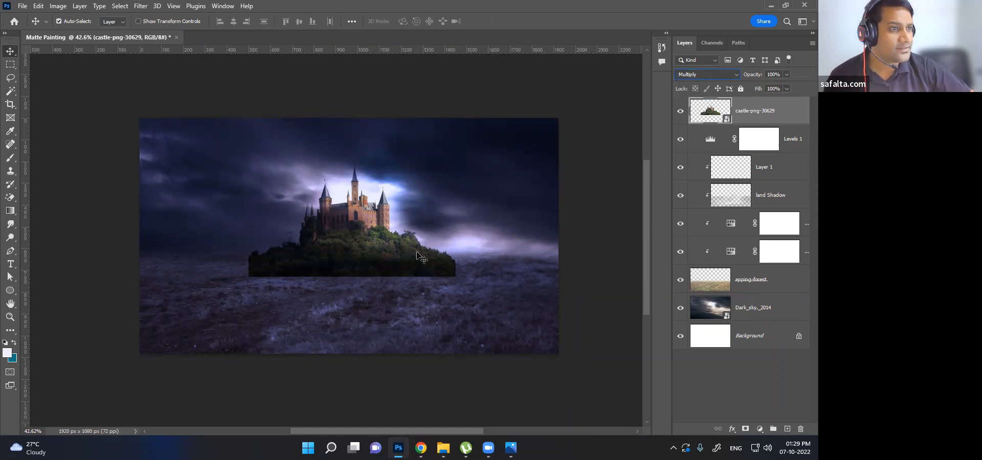
drag(743, 124, 744, 151)
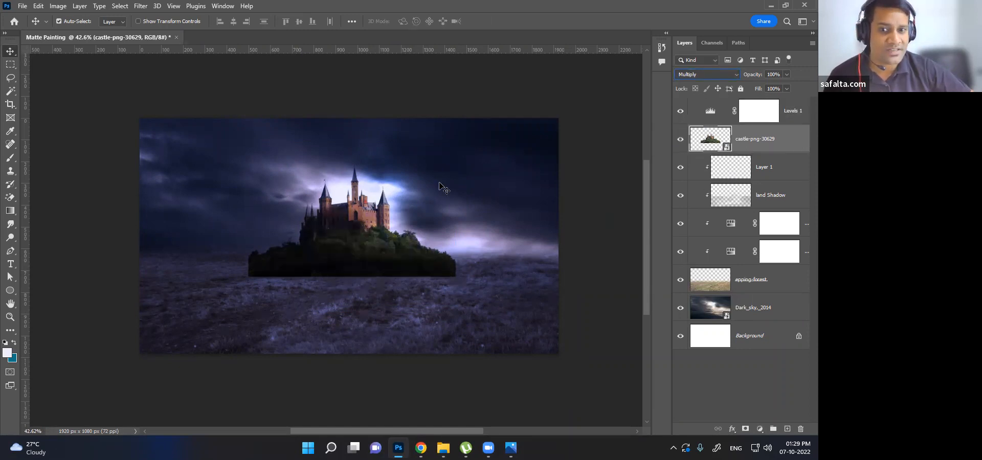
click(723, 74)
click(699, 82)
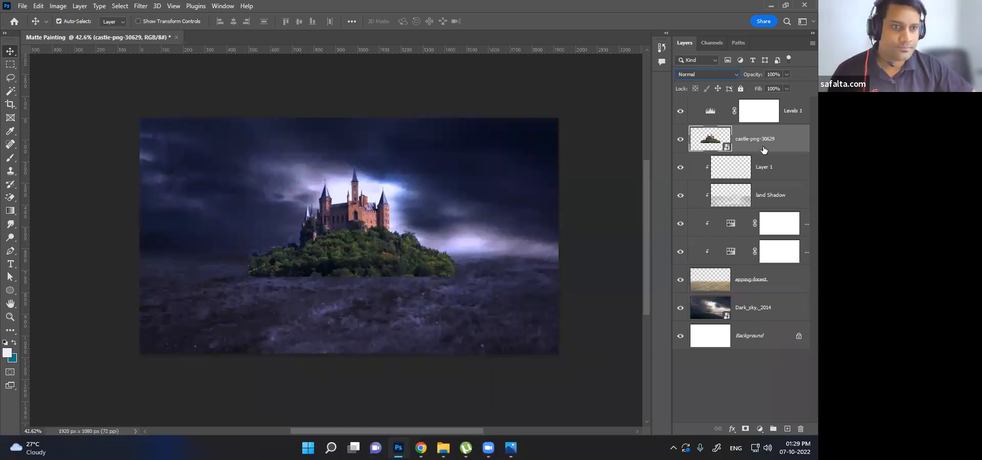
double_click(735, 184)
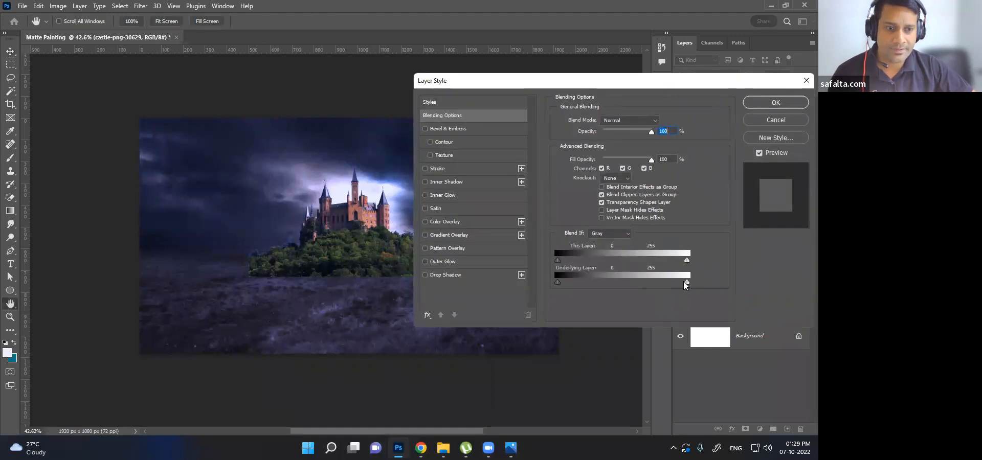
drag(683, 285, 688, 261)
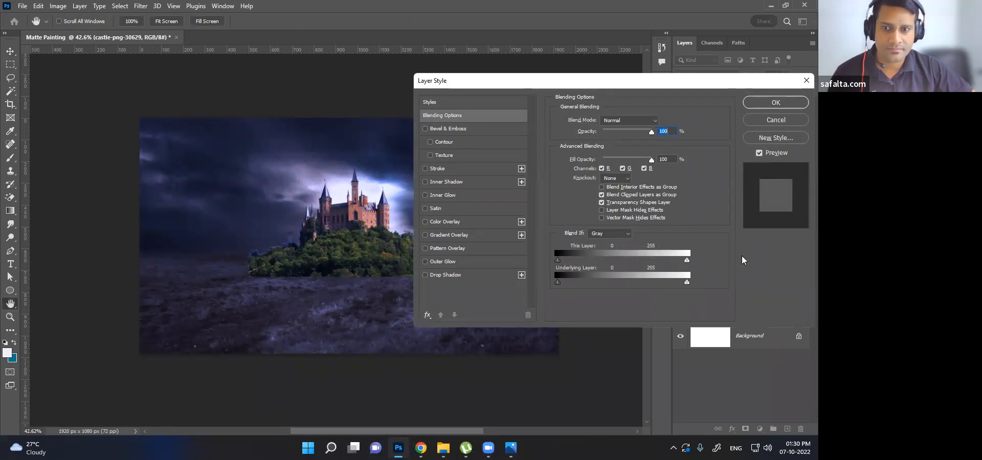
click(767, 122)
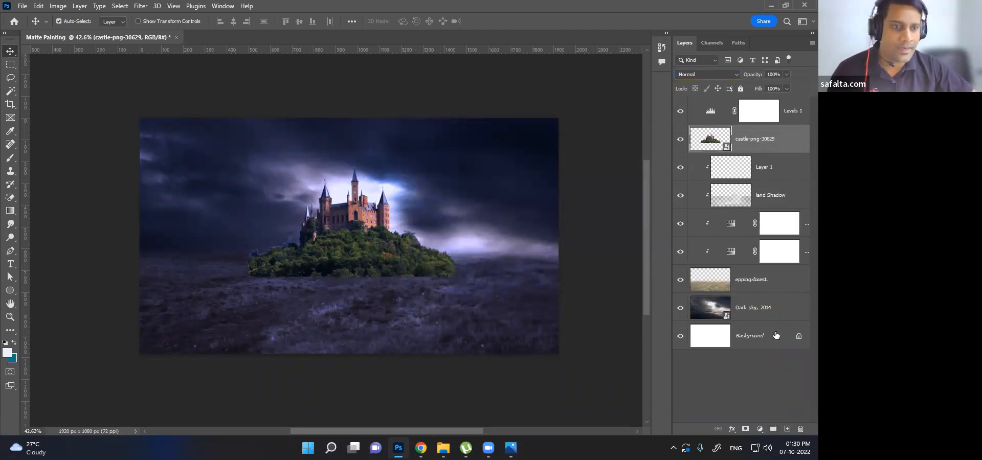
Add a layer mask to the castle layer and set the black brush's opacity to 100%
click(745, 430)
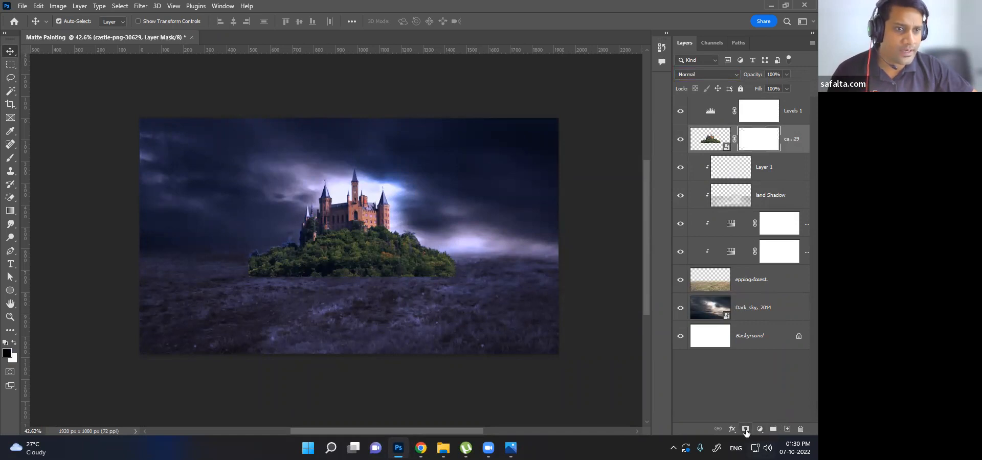
key(b)
scroll(307, 287, left, 2)
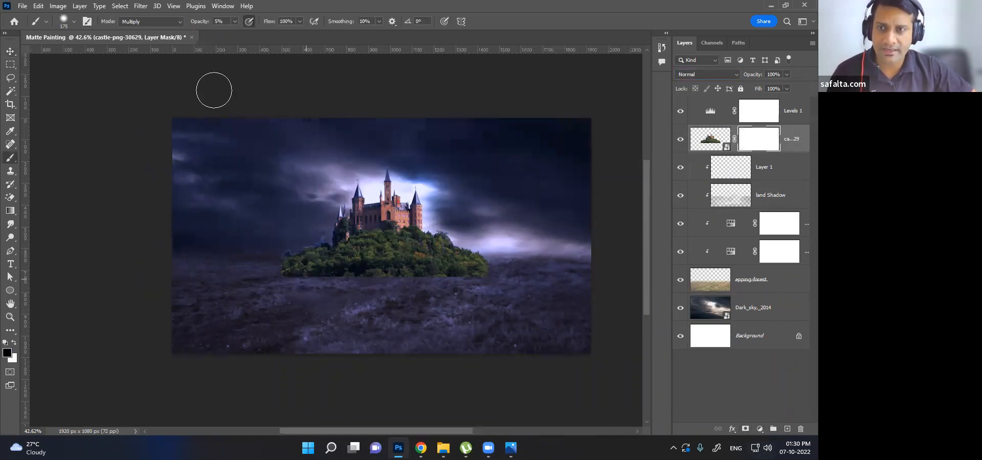
click(235, 22)
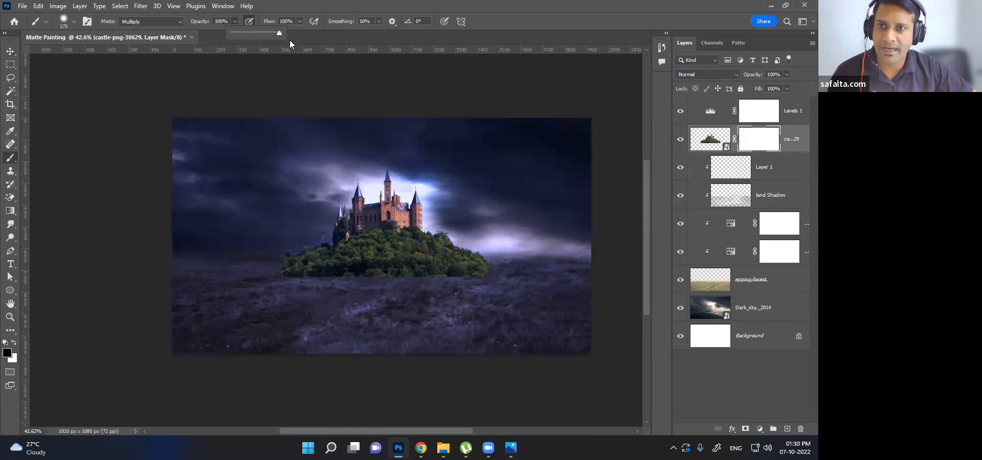
scroll(317, 302, up, 5)
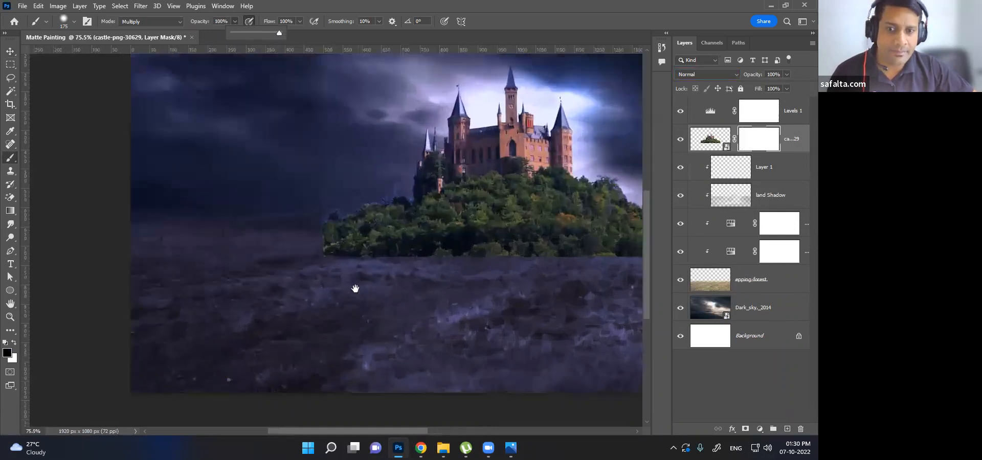
scroll(252, 255, up, 2)
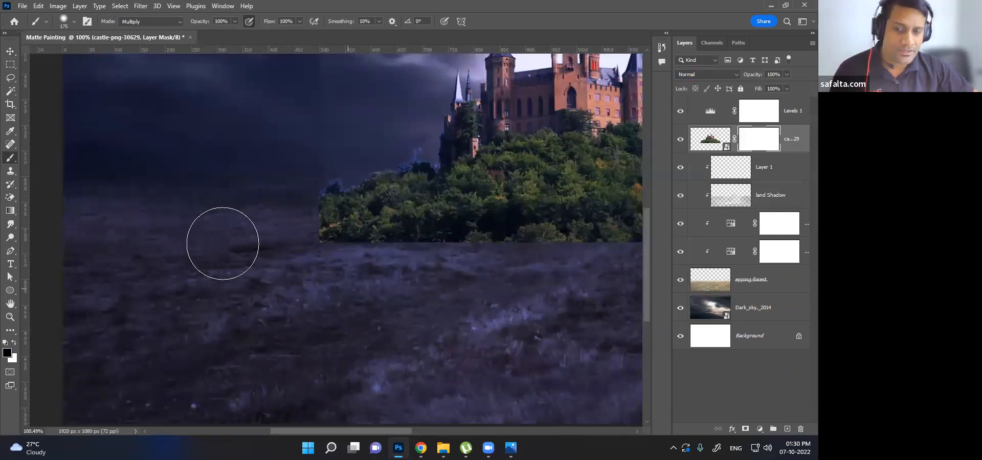
Reduce the brush to 60 px, mask out the hill's hard lower-left corner, and switch to the Soft Round brush
key(bracketleft)
key(bracketleft)
key(bracketleft)
key(bracketleft)
key(bracketleft)
scroll(234, 226, down, 2)
key(bracketleft)
key(bracketleft)
drag(258, 230, 185, 209)
right_click(223, 211)
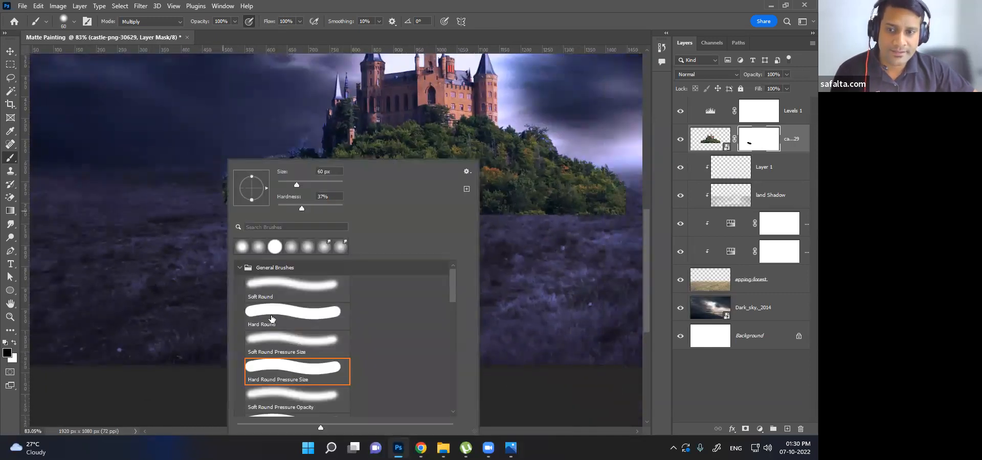
click(272, 288)
click(180, 241)
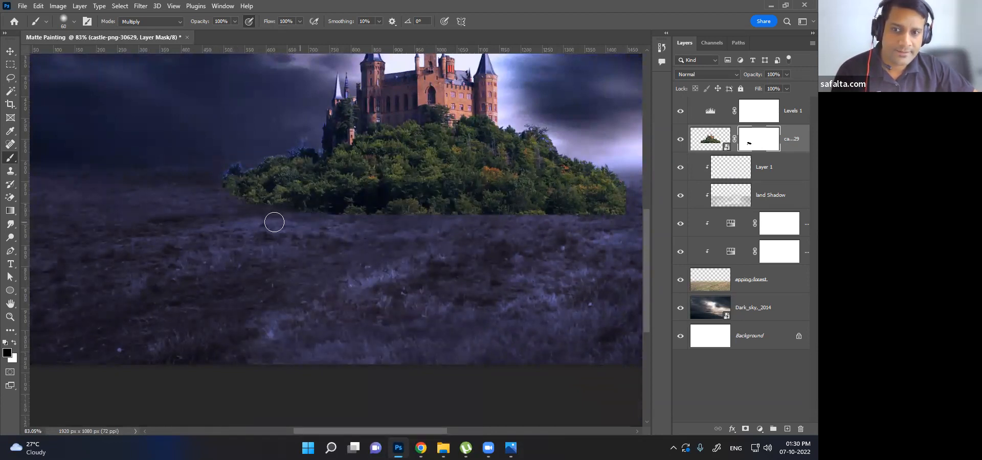
Paint black on the castle mask along the hill's base and around the image's outer edges to hide the hard borders
mouse_move(337, 216)
mouse_down()
mouse_move(436, 206)
mouse_move(403, 208)
mouse_move(600, 213)
mouse_move(633, 200)
mouse_move(631, 186)
mouse_move(634, 208)
mouse_up()
drag(209, 174, 225, 172)
drag(281, 233, 307, 279)
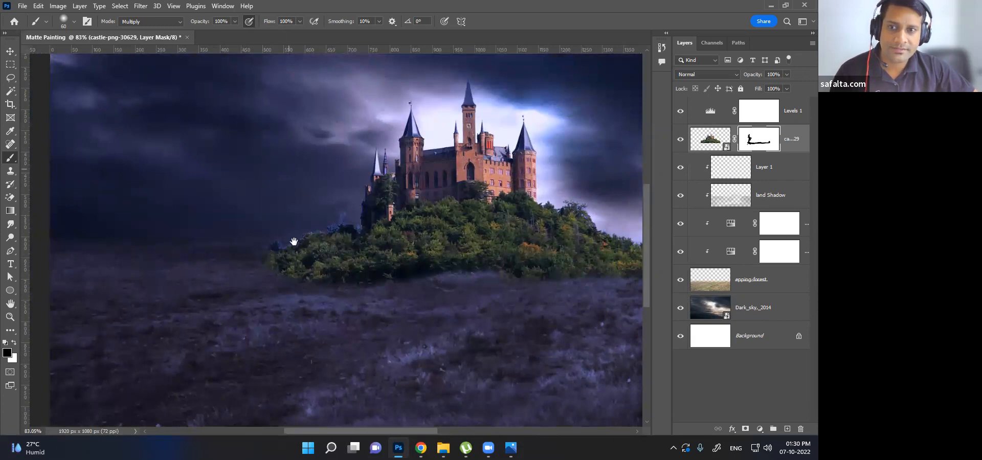
drag(277, 119, 285, 175)
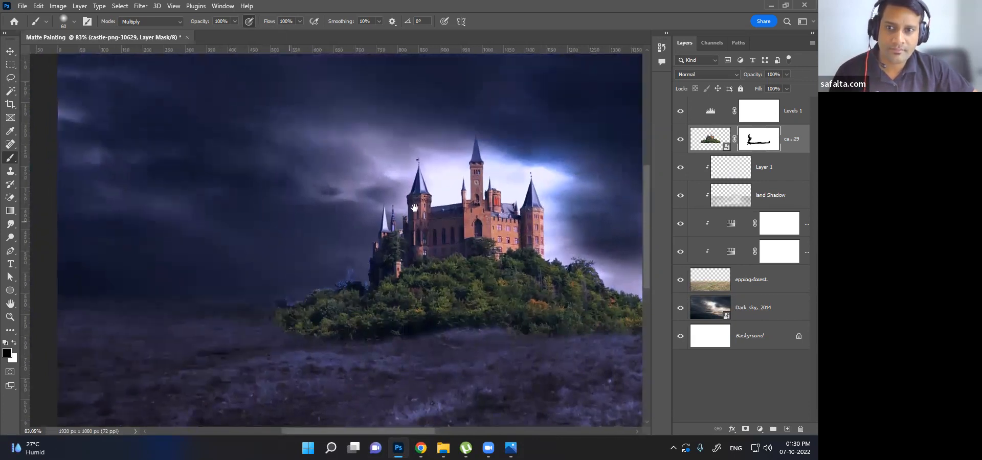
drag(338, 212, 275, 234)
drag(278, 135, 217, 158)
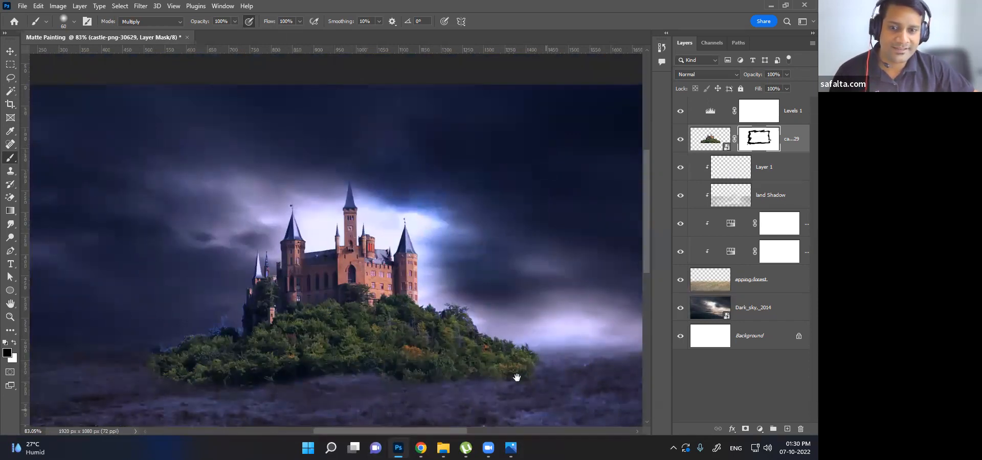
scroll(494, 287, down, 5)
scroll(494, 287, down, 3)
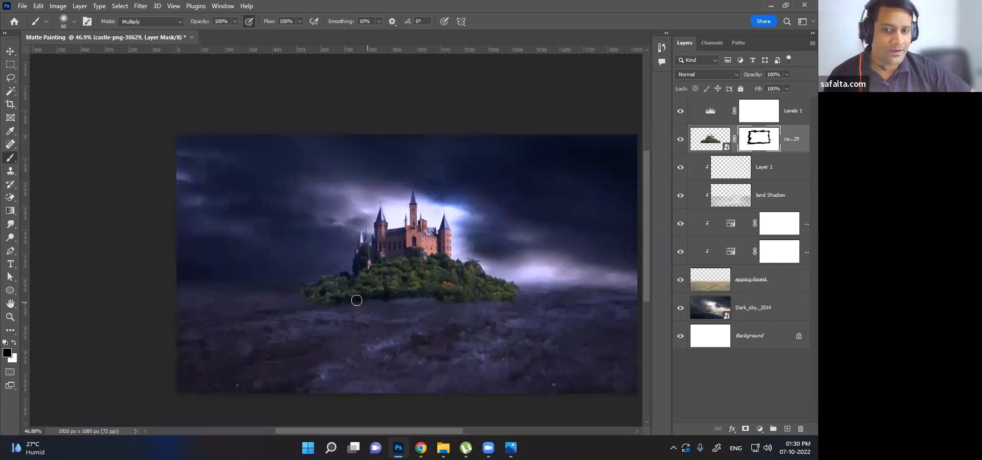
Duplicate the field's two Hue/Saturation layers above the castle layer and clip both copies to the castle
click(10, 51)
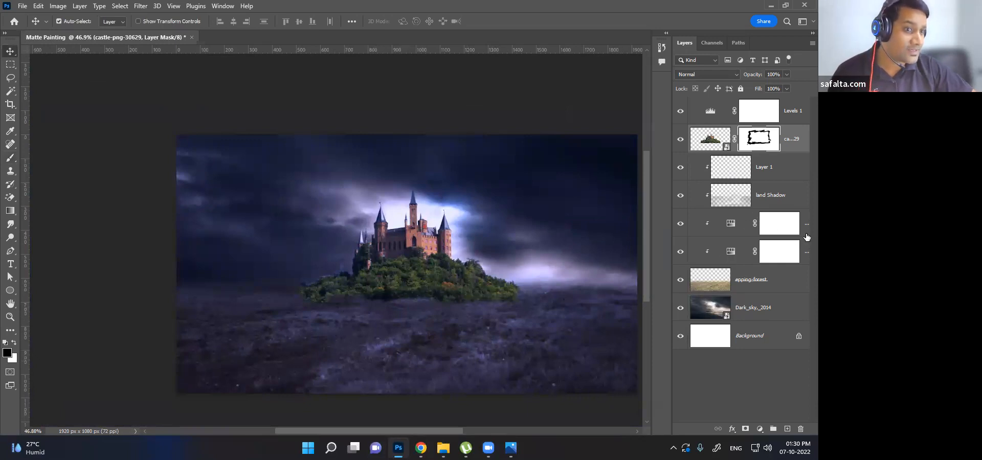
click(806, 235)
key(ctrl+0)
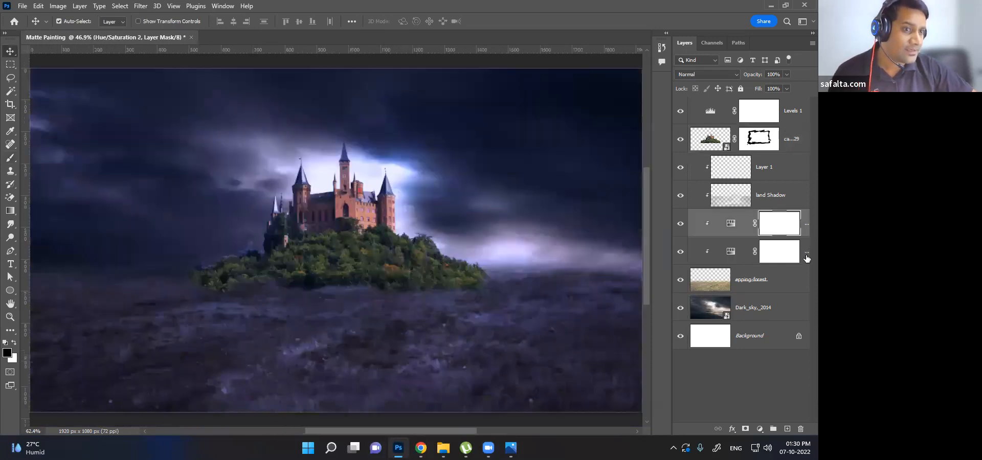
ctrl+click(807, 241)
drag(807, 236, 777, 148)
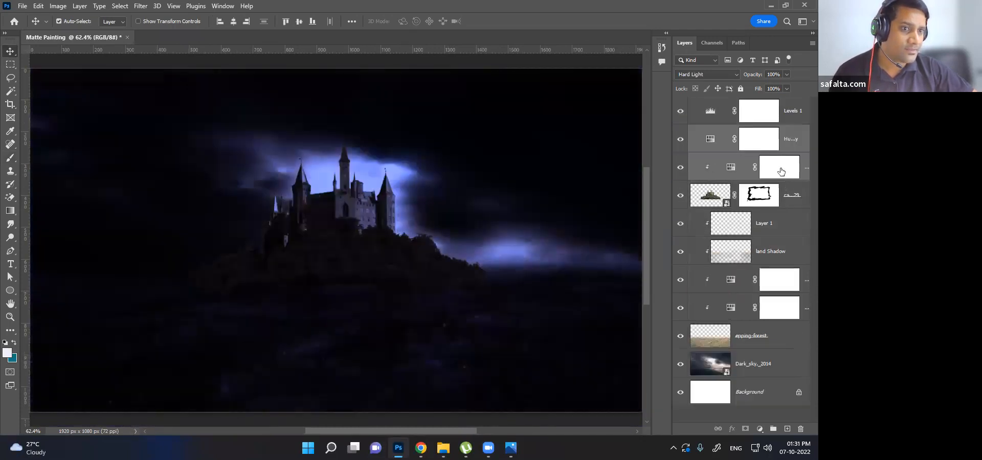
alt+click(781, 153)
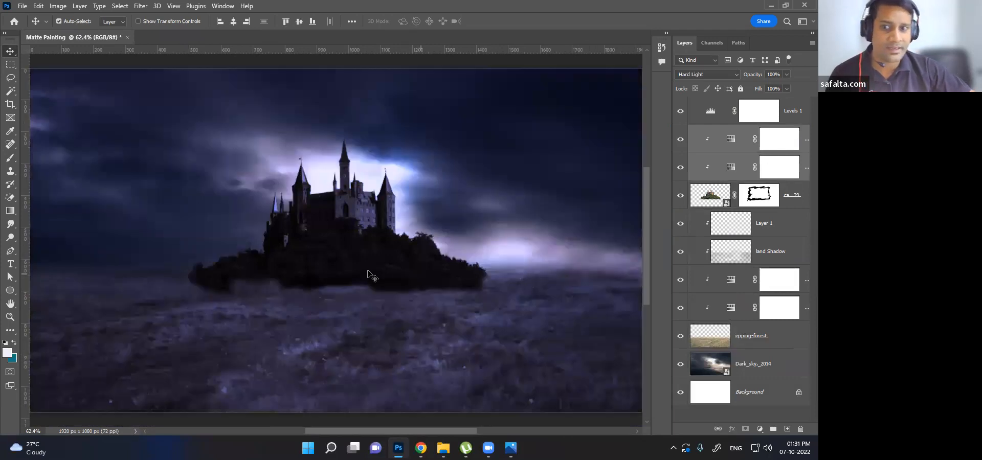
Hide both copied Hue/Saturation layers and delete their layer masks
scroll(440, 264, down, 2)
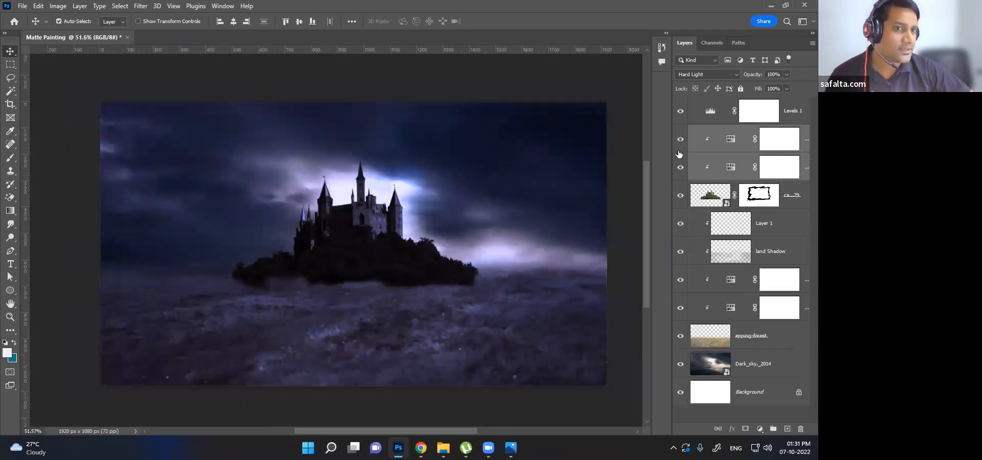
click(685, 144)
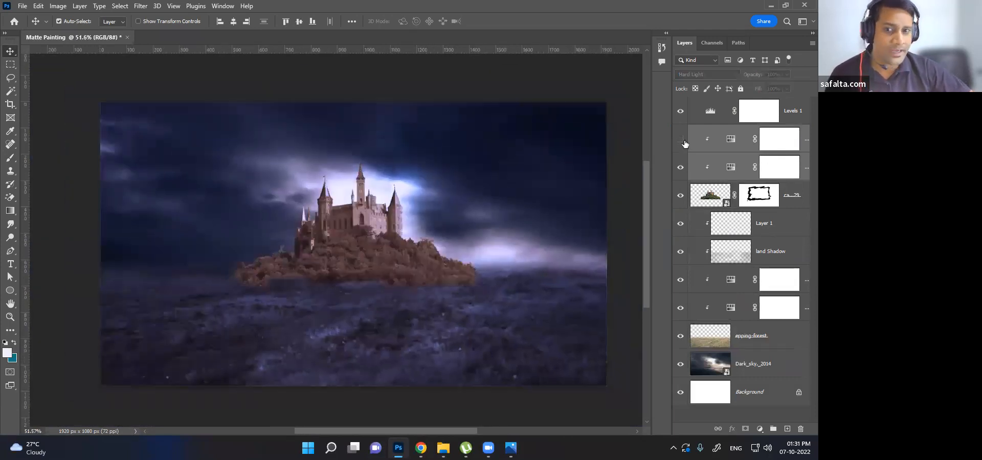
click(681, 170)
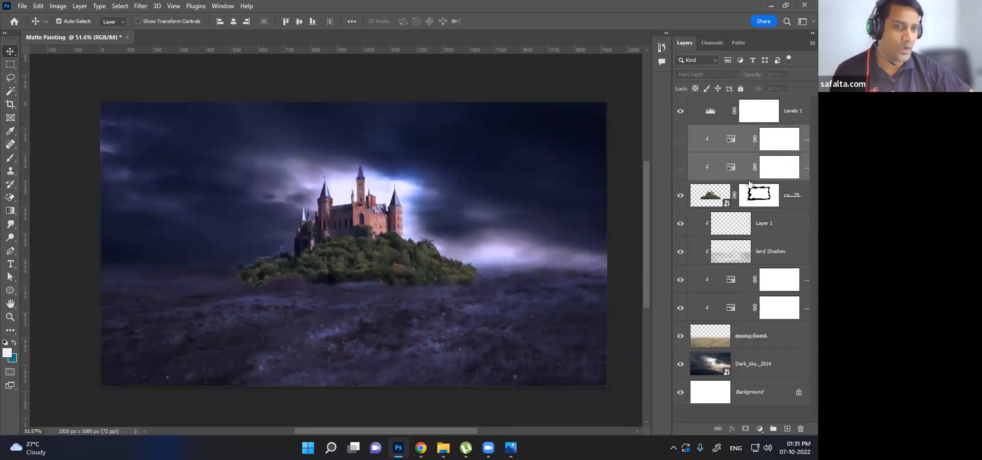
click(804, 173)
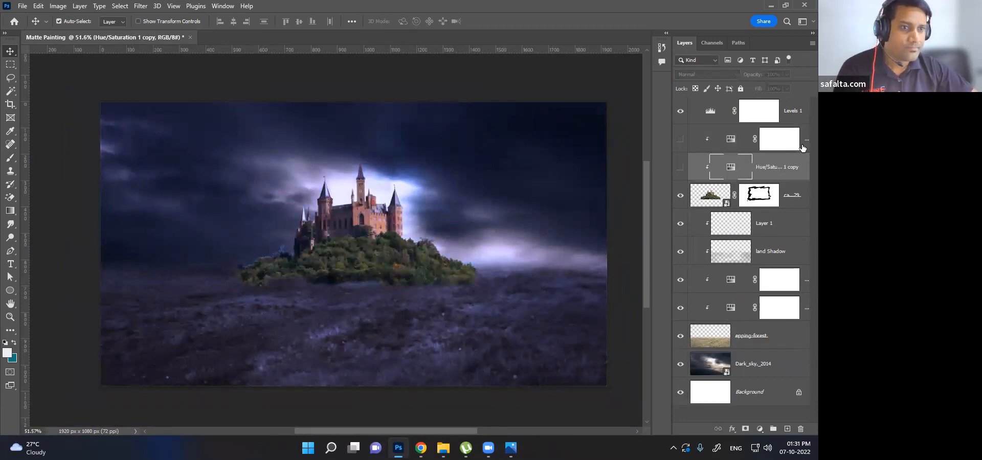
click(757, 139)
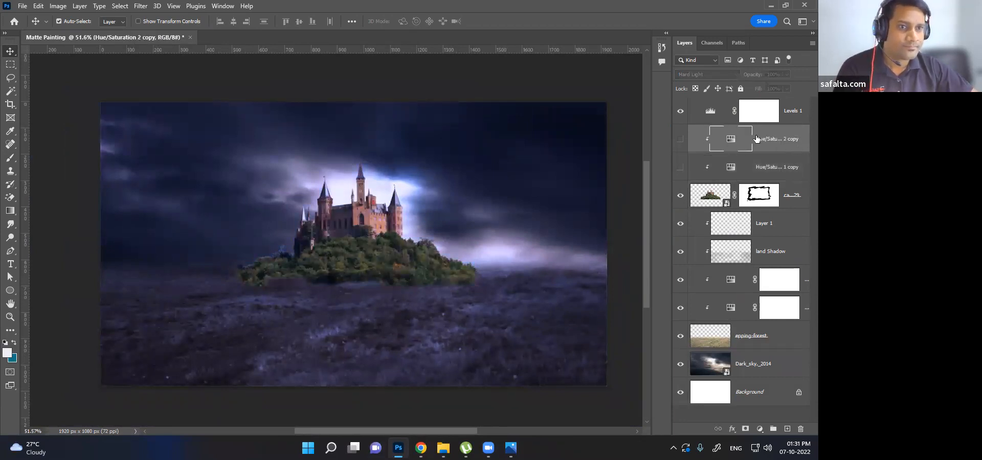
Compare the castle scene with and without the Levels 1 adjustment
click(762, 191)
click(739, 119)
click(680, 113)
click(680, 113)
click(680, 112)
click(680, 112)
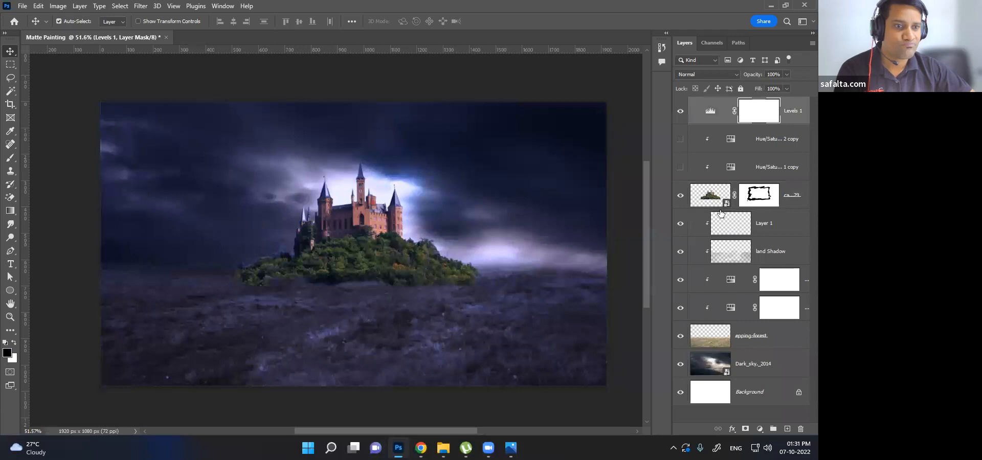
Show the Hue/Saturation 1 copy layer and set its hue to 273, saturation to 33 and lightness to -21
click(718, 198)
click(680, 168)
double_click(730, 167)
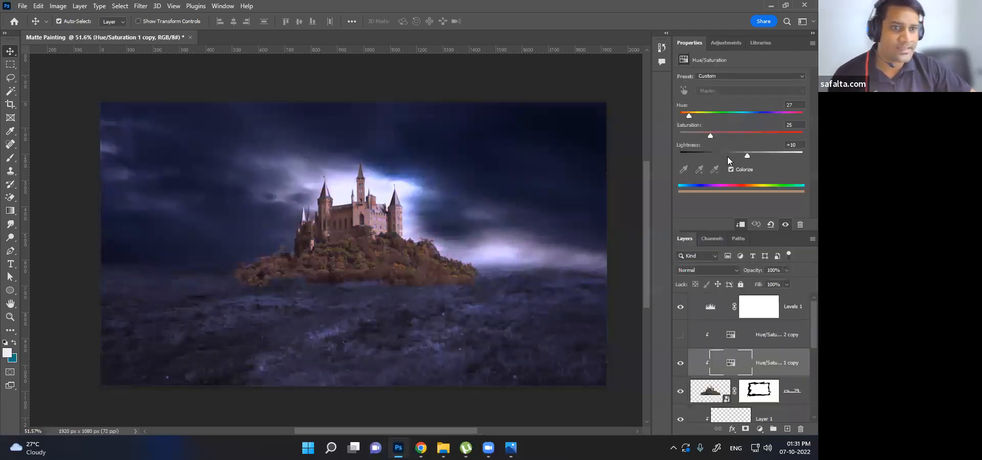
drag(691, 118, 765, 118)
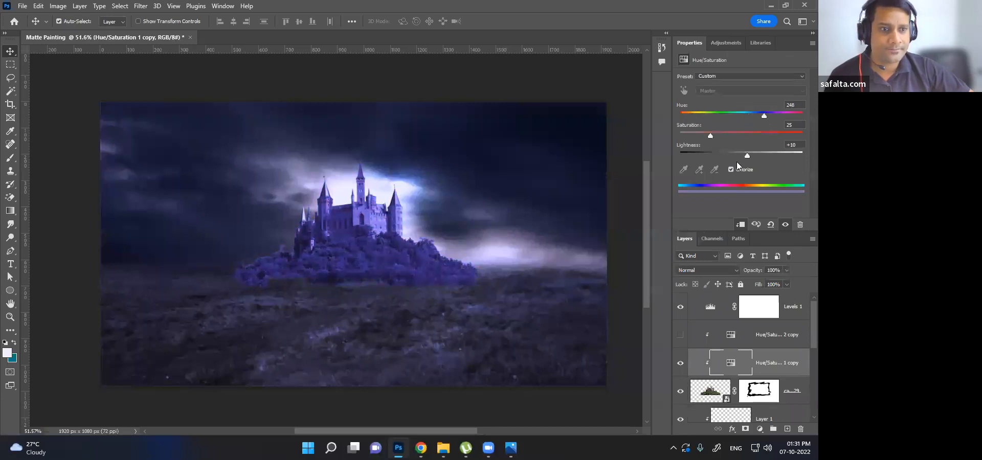
mouse_move(747, 155)
mouse_down()
mouse_move(764, 155)
mouse_move(728, 154)
mouse_up()
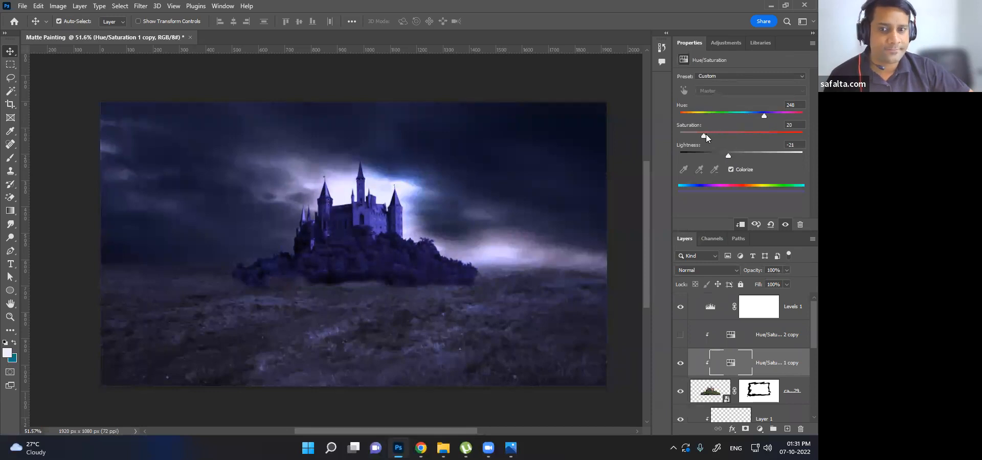
mouse_move(764, 117)
mouse_down()
mouse_move(744, 118)
mouse_move(774, 122)
mouse_up()
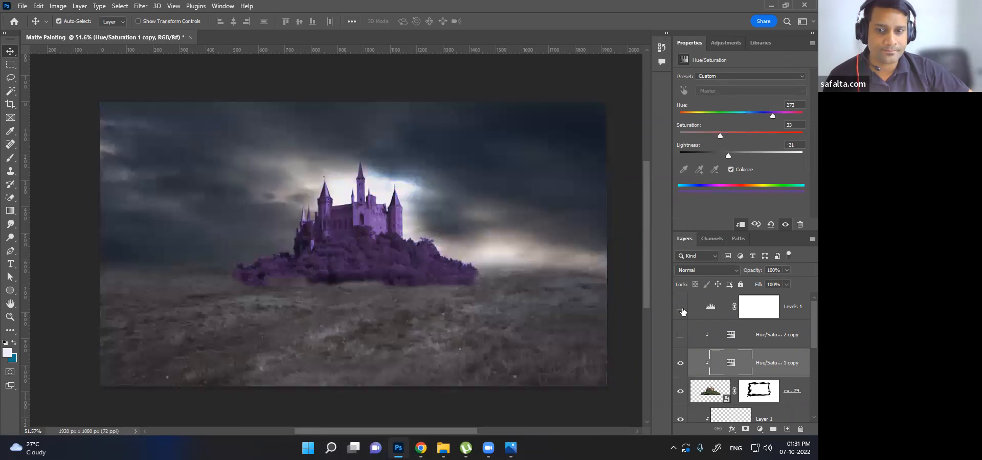
Turn the Levels 1 adjustment back on and set the saturation of the Hue/Saturation 1 copy layer to 6
click(681, 309)
click(681, 309)
click(681, 307)
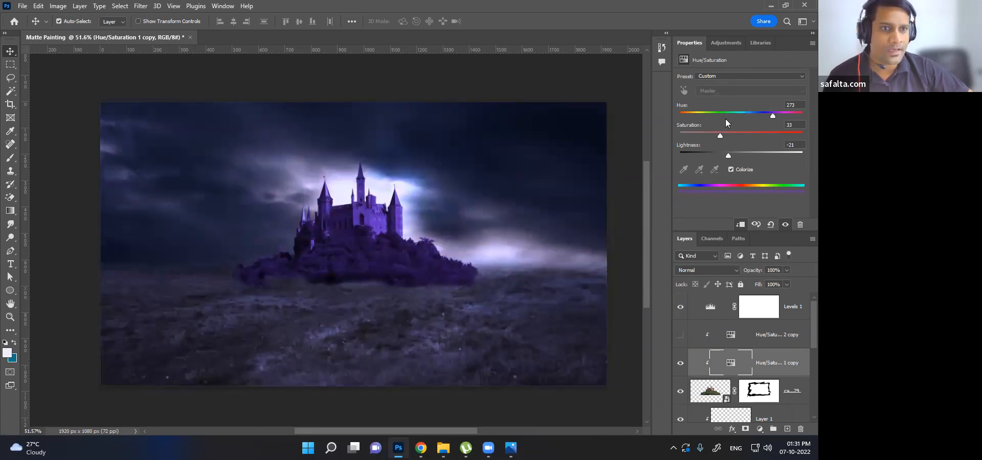
mouse_move(715, 137)
mouse_down()
mouse_move(659, 134)
mouse_move(697, 134)
mouse_up()
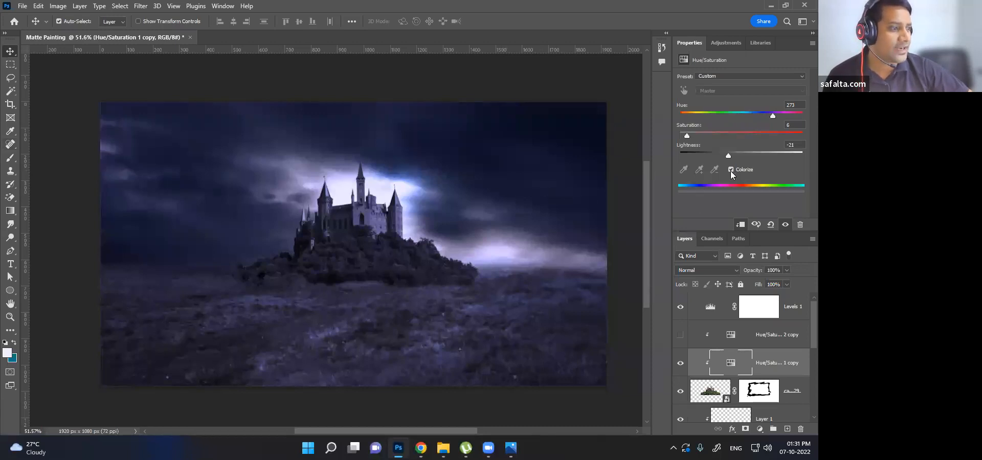
Compare the castle with and without the Colorize option of its Hue/Saturation 1 copy layer
click(730, 170)
click(731, 169)
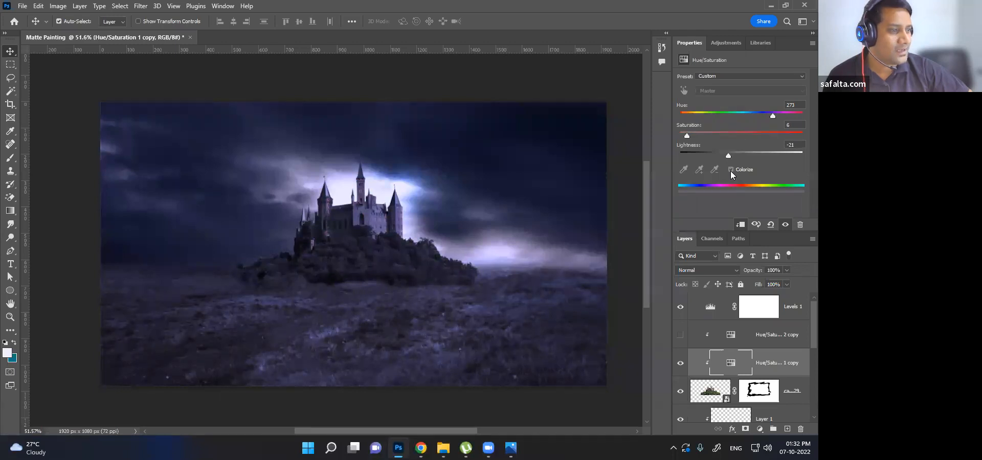
click(731, 172)
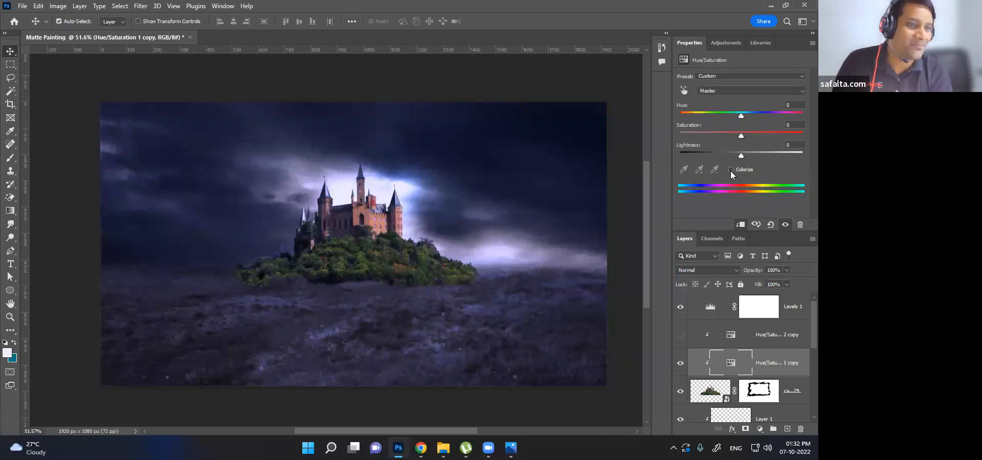
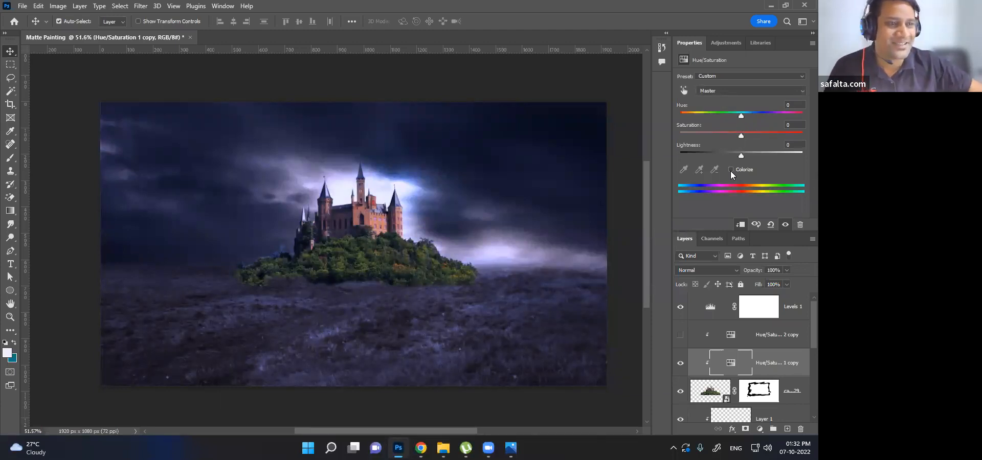
click(731, 169)
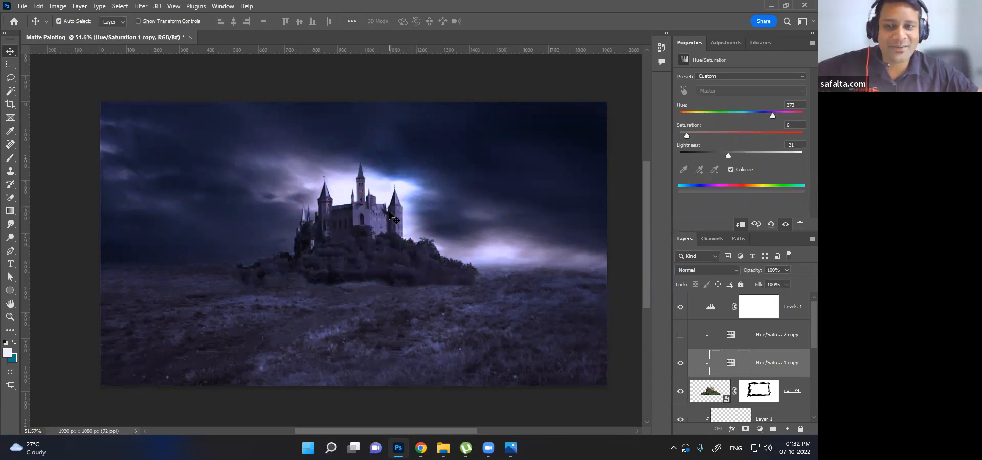
scroll(391, 218, down, 2)
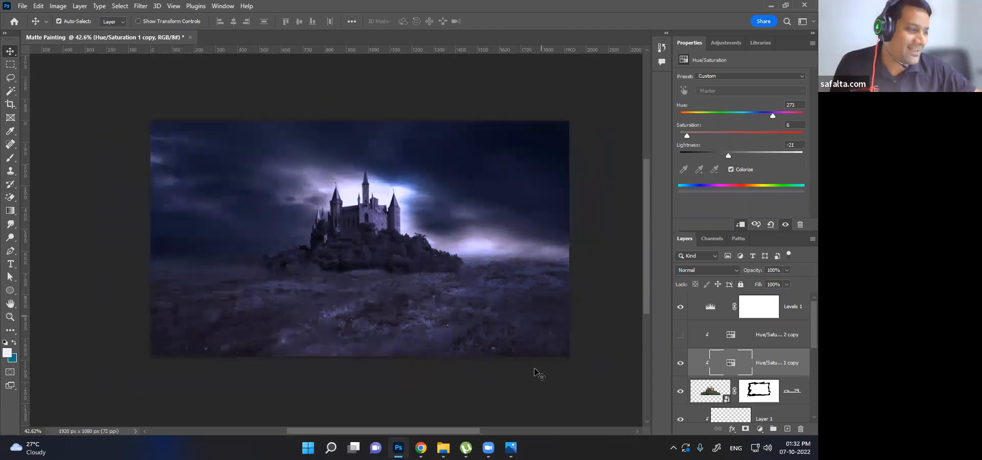
Place the dead_tree_02 PNG from the Matte Painting image folder into the composition
mouse_move(465, 448)
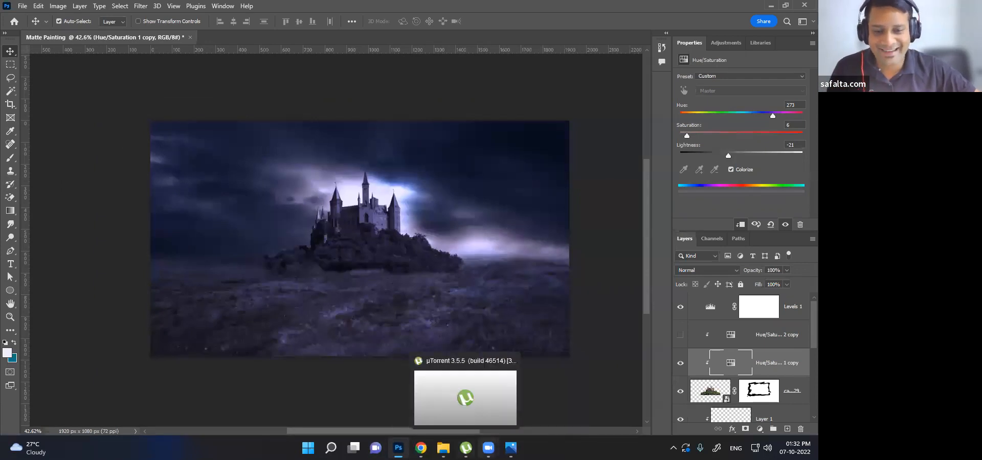
click(510, 448)
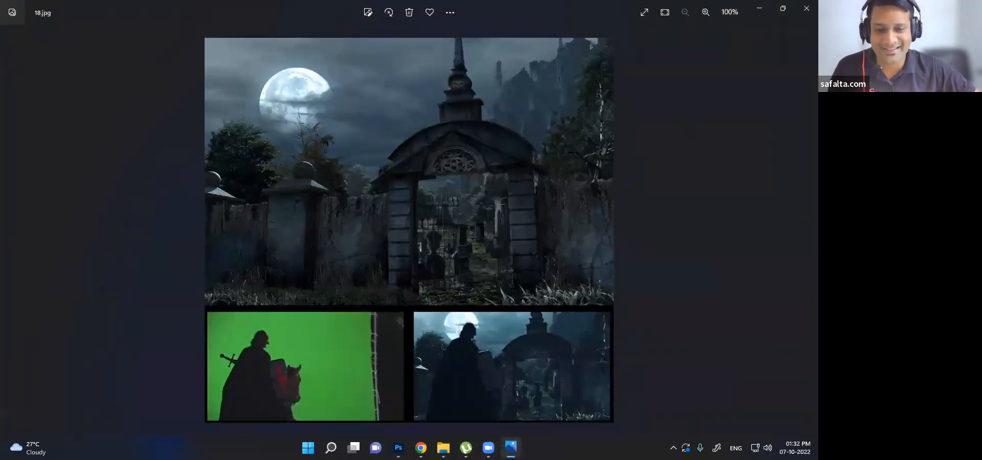
click(510, 448)
click(444, 448)
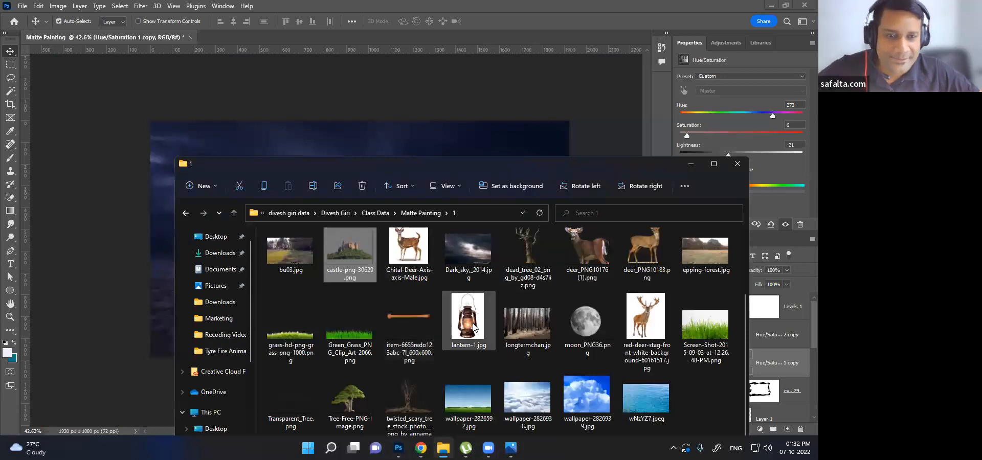
scroll(473, 328, up, 2)
scroll(472, 327, down, 2)
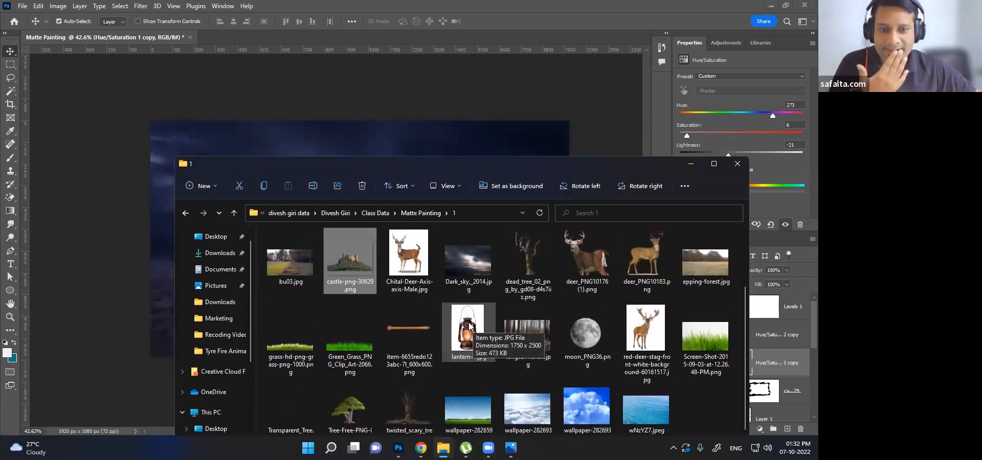
scroll(469, 324, up, 2)
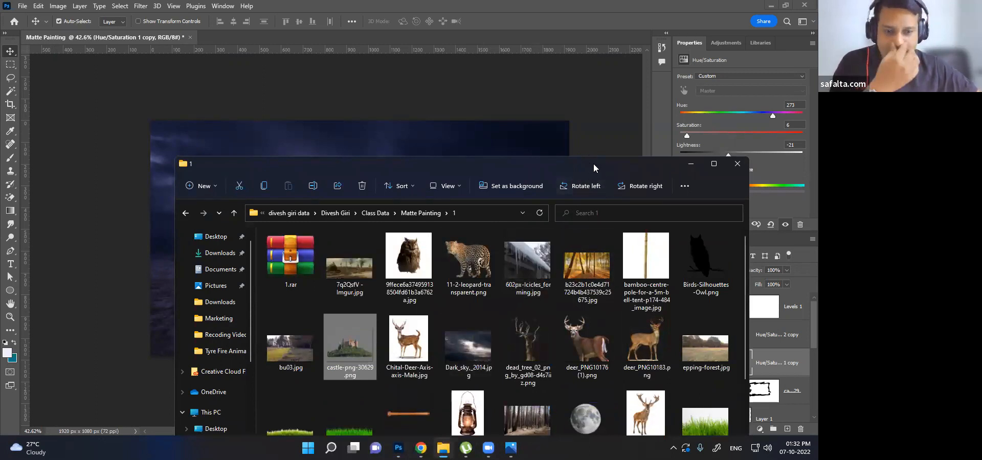
drag(594, 164, 651, 119)
drag(585, 304, 189, 250)
Scale the placed dead tree to about 27 x 45 px and stand it on the horizon near the field's left edge
drag(403, 268, 286, 242)
drag(330, 101, 286, 140)
key(ctrl+z)
drag(330, 101, 234, 221)
drag(202, 292, 238, 245)
scroll(237, 245, up, 5)
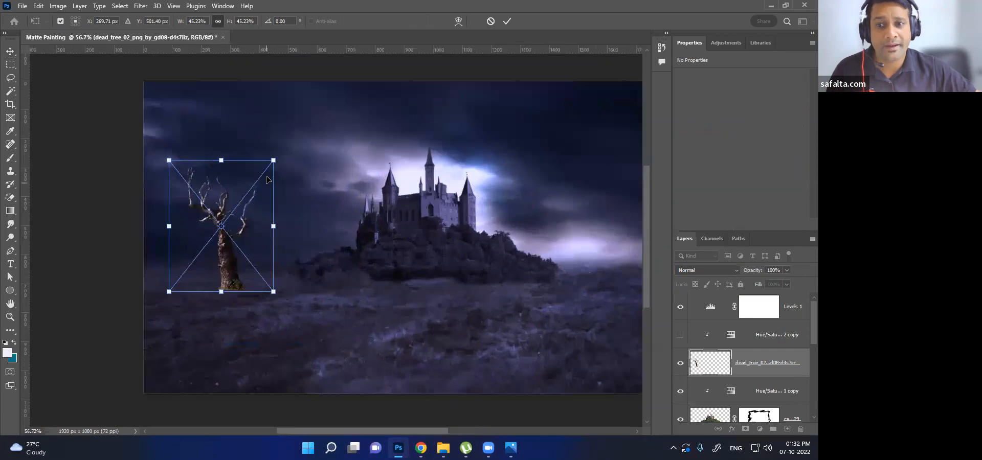
drag(278, 153, 168, 289)
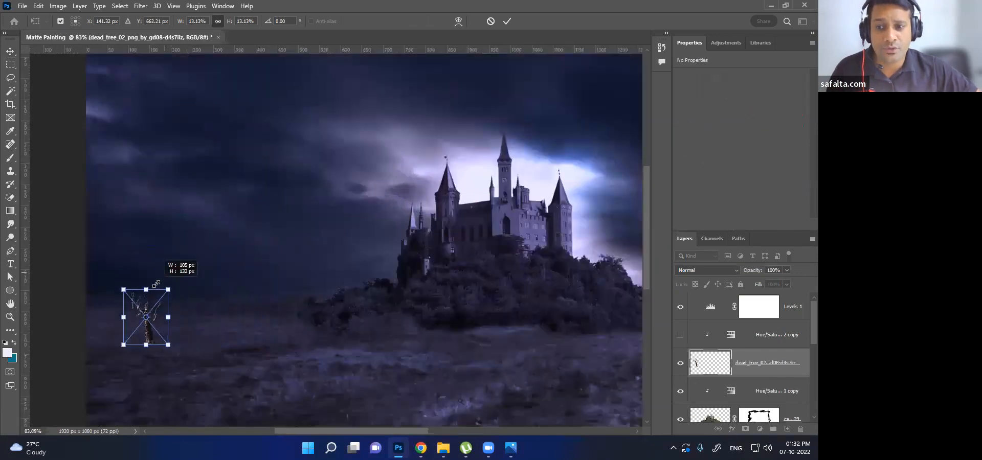
drag(154, 335, 152, 291)
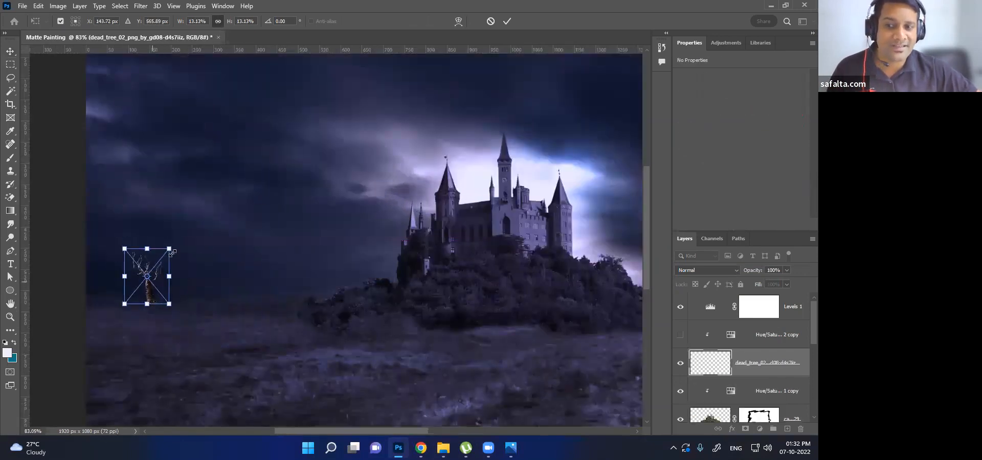
drag(170, 246, 145, 282)
key(Return)
Add a layer mask to the dead tree layer
scroll(137, 321, up, 2)
scroll(135, 321, up, 4)
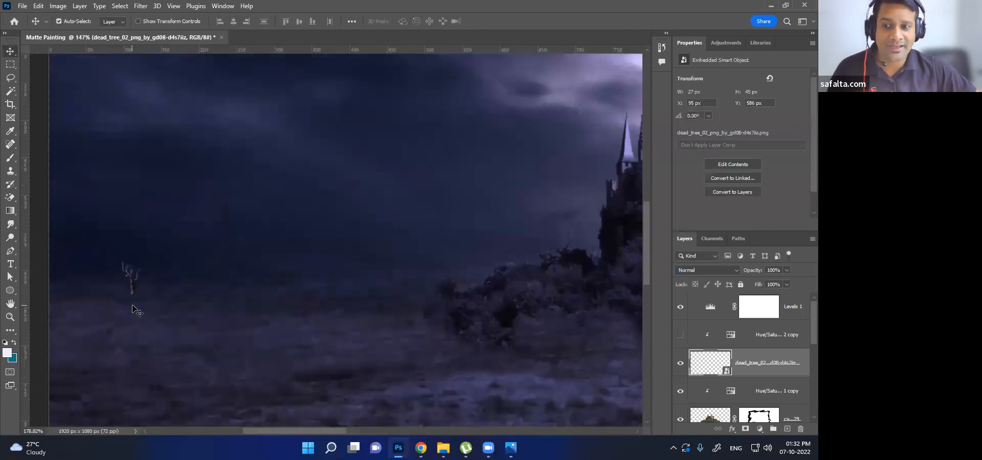
click(746, 429)
click(812, 44)
click(801, 50)
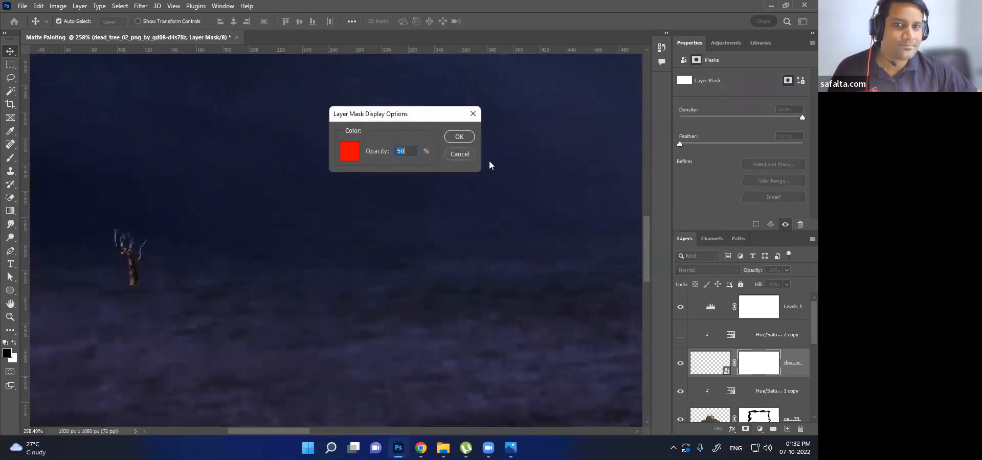
click(462, 154)
Close the Properties, Adjustments and Libraries panels to give the layer list more room
click(812, 44)
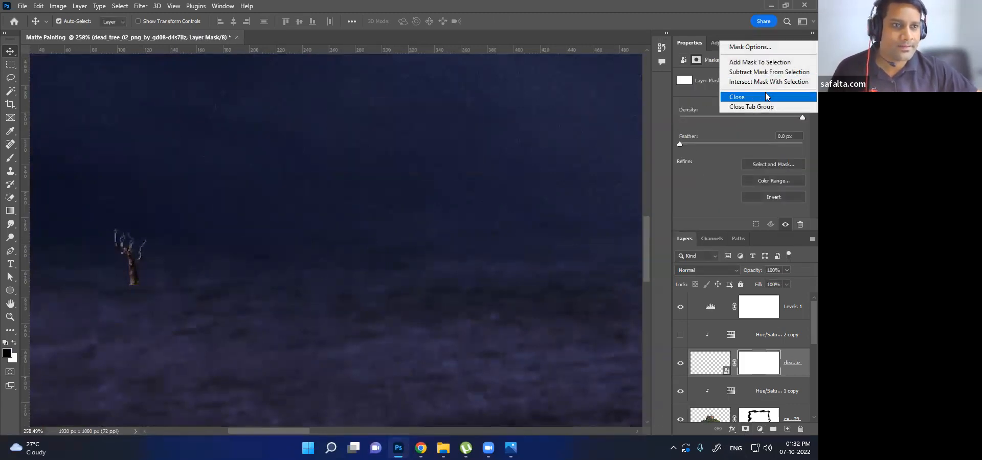
click(761, 97)
click(813, 43)
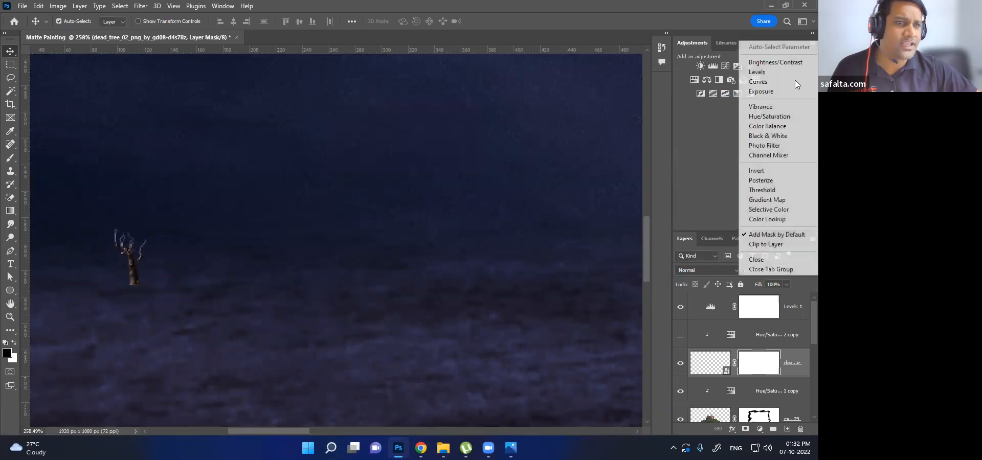
click(764, 261)
click(812, 43)
click(775, 62)
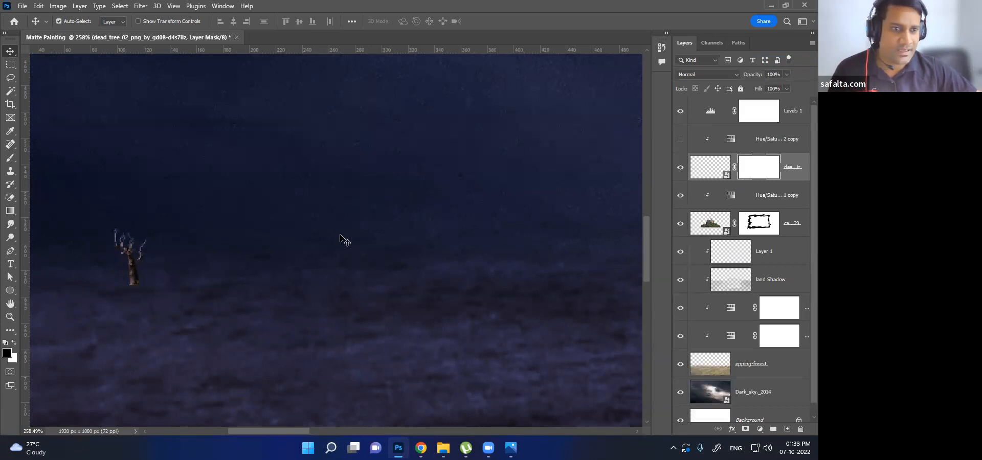
Mask out the base of the dead tree's trunk with a black brush reduced to 10 px, blending it into the ground
key(b)
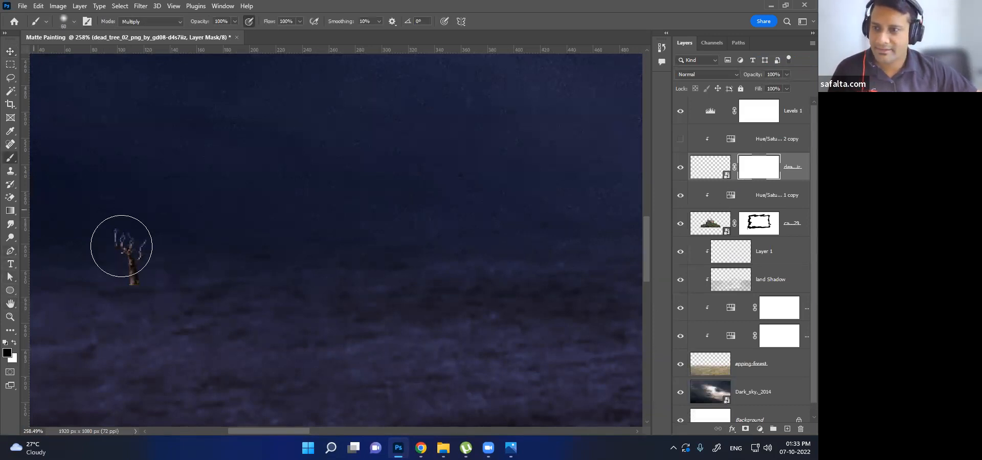
key(bracketleft)
key(bracketleft)
key(bracketleft)
key(bracketleft)
key(bracketleft)
key(bracketleft)
key(bracketleft)
key(bracketleft)
key(bracketleft)
key(bracketleft)
key(bracketleft)
key(bracketleft)
key(bracketleft)
key(bracketleft)
key(bracketleft)
key(bracketleft)
key(bracketleft)
key(bracketleft)
key(bracketleft)
key(bracketleft)
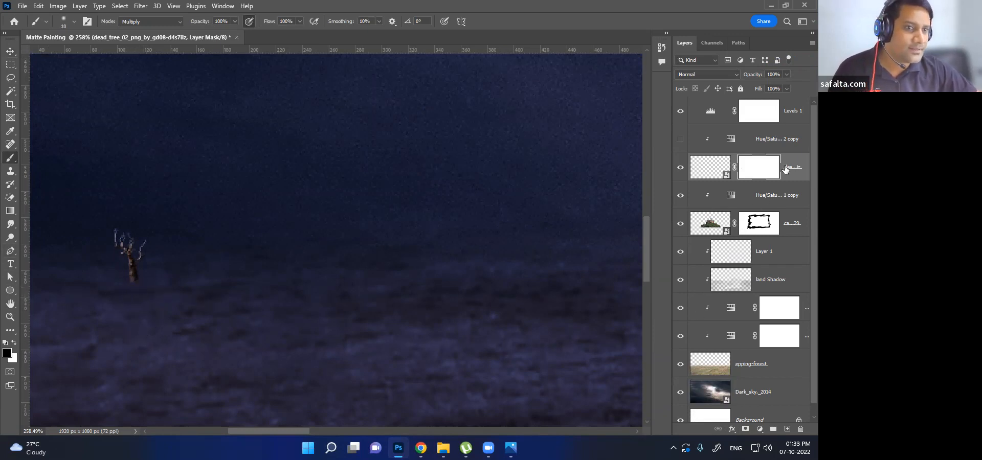
Move the dead tree layer below the castle layer and clip a duplicate of the castle's Hue/Saturation 1 copy adjustment to it
drag(784, 181, 777, 240)
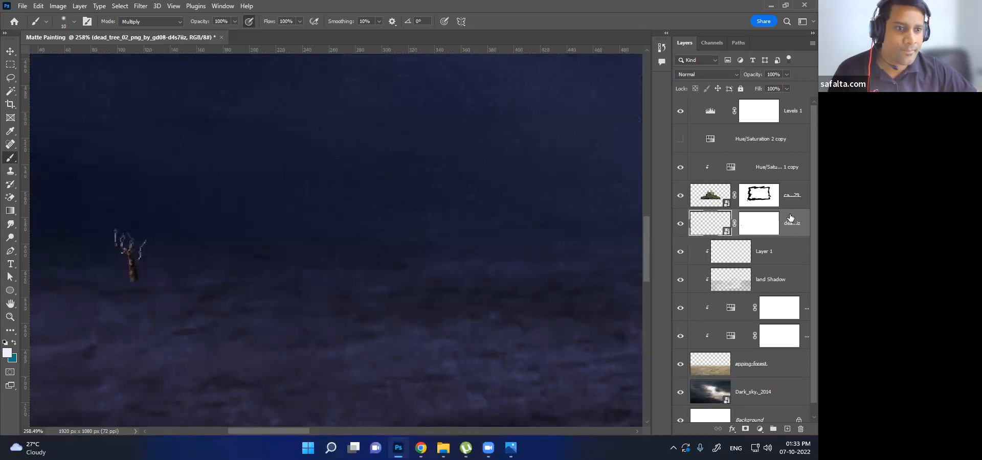
click(753, 176)
key(ctrl+0)
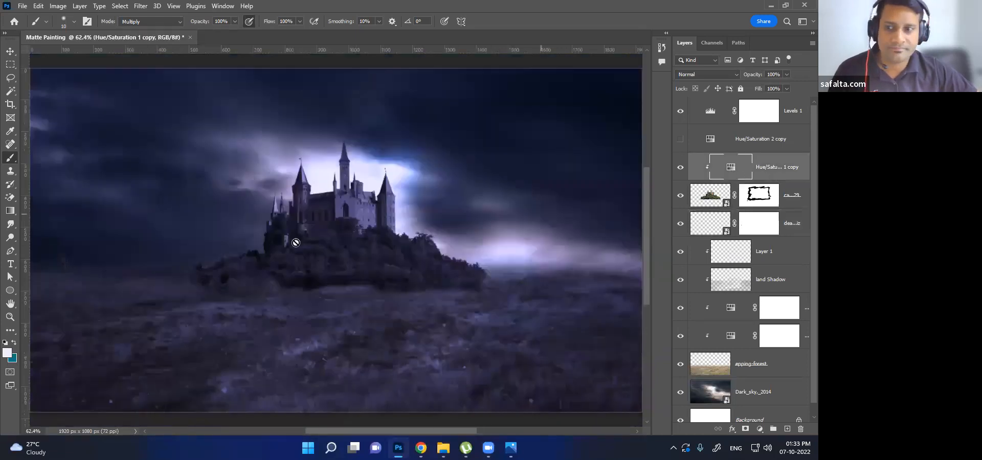
alt+drag(773, 173, 774, 245)
key(ctrl+z)
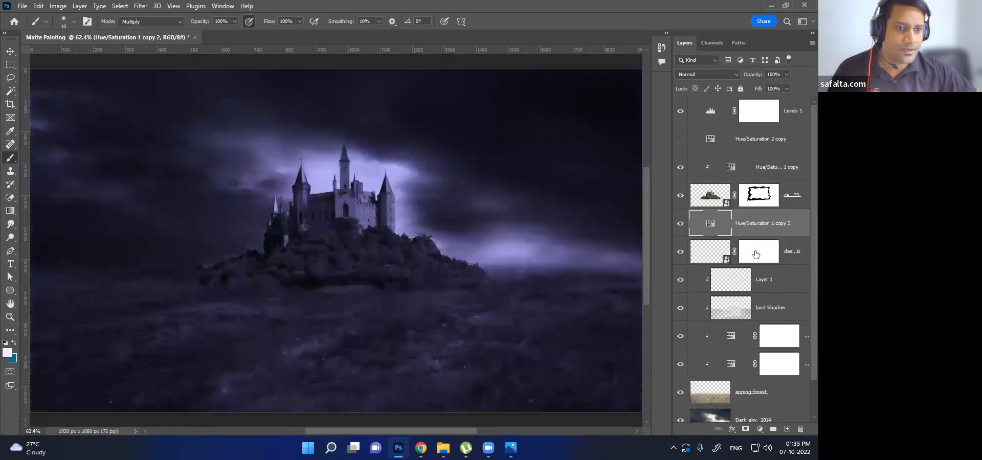
alt+click(748, 234)
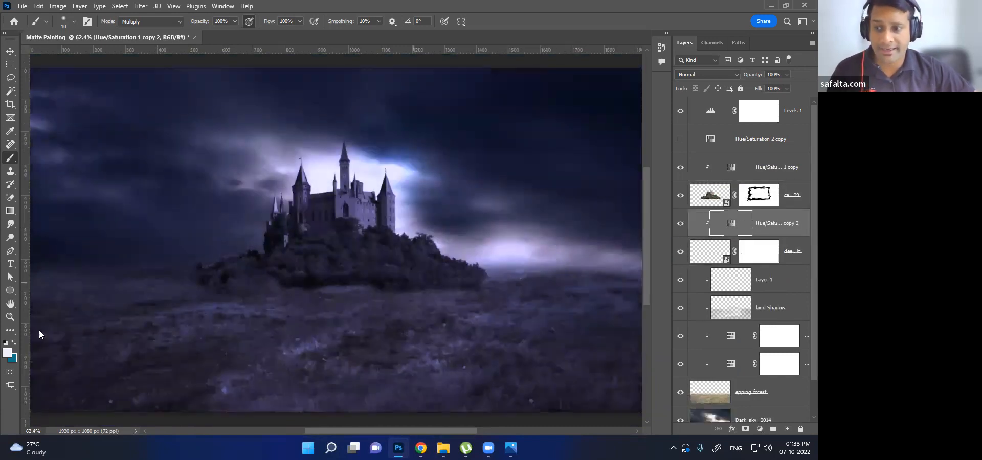
Convert the dead tree layer and its clipped Hue/Saturation adjustment into one smart object
scroll(99, 326, down, 3)
scroll(209, 266, up, 10)
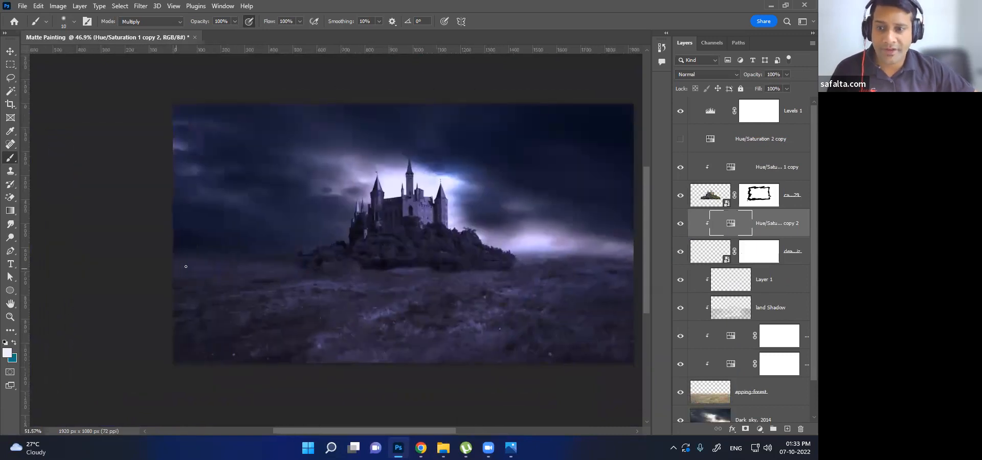
scroll(206, 249, up, 5)
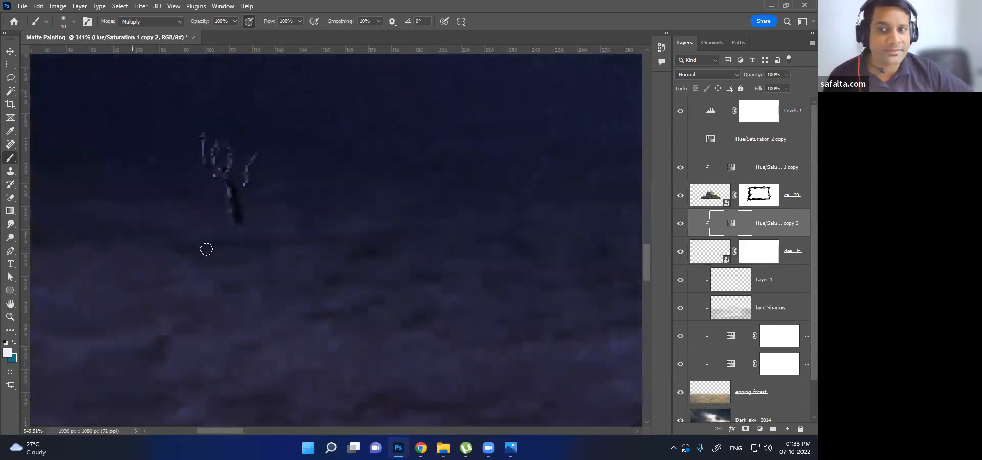
scroll(206, 249, up, 1)
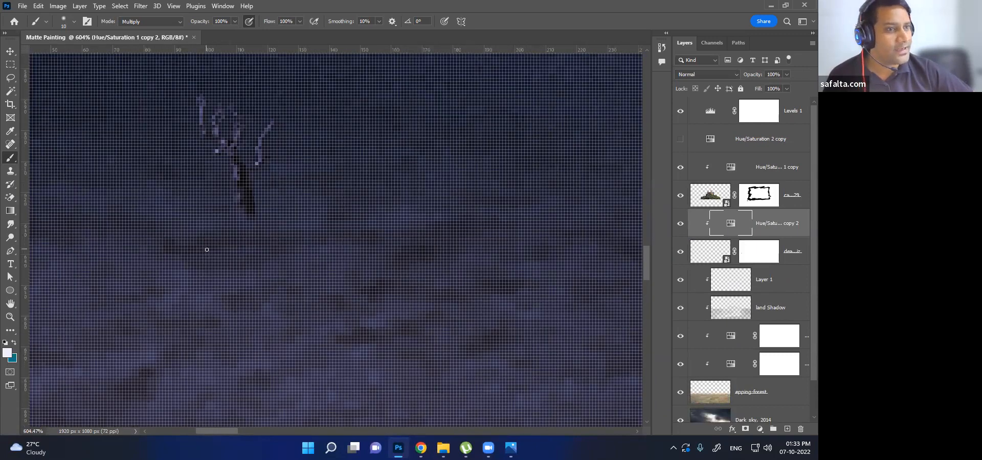
scroll(207, 250, up, 1)
scroll(216, 264, down, 18)
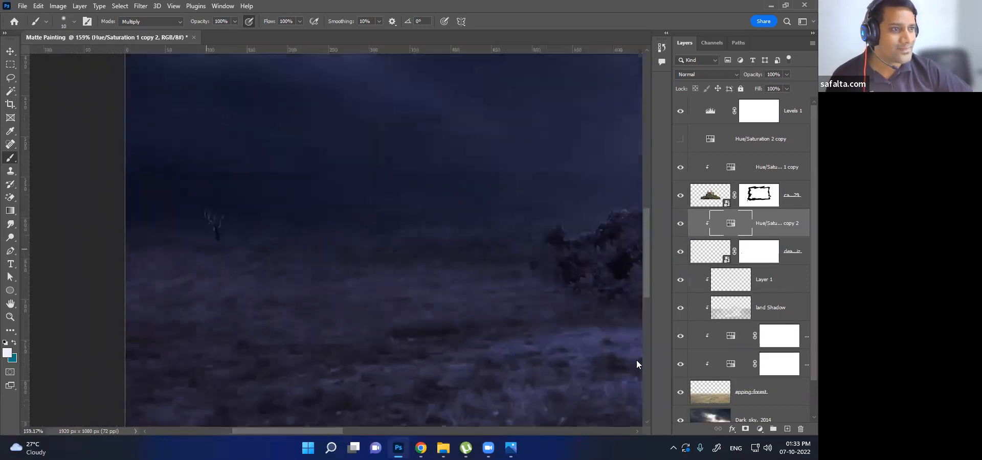
right_click(786, 257)
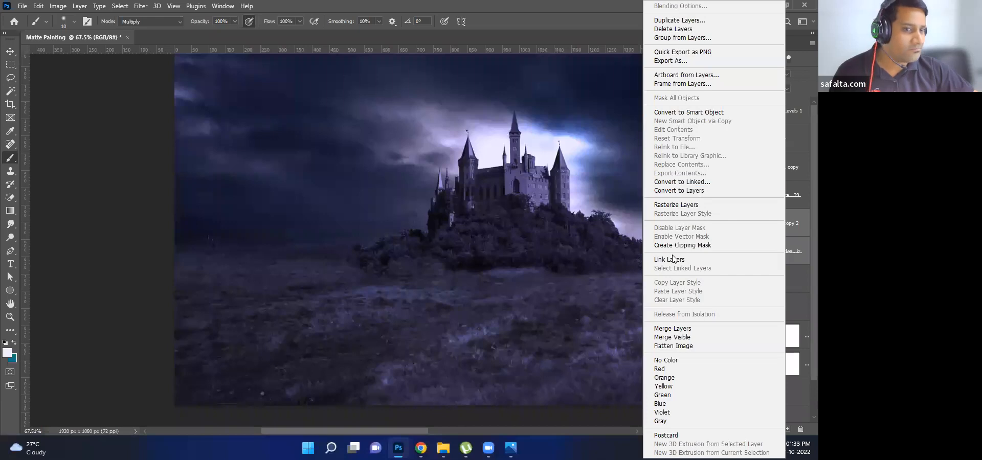
click(673, 112)
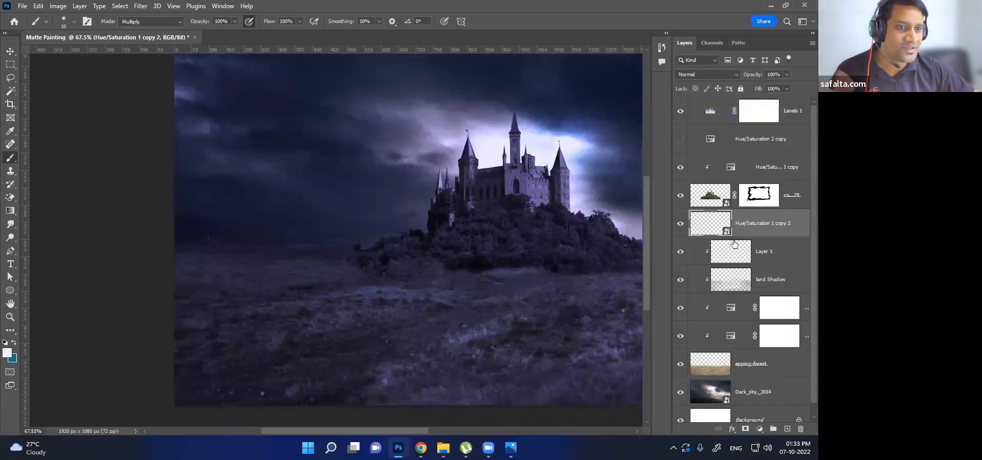
Duplicate the dead tree smart object and scale the duplicate up to about 178.5%
key(ctrl+j)
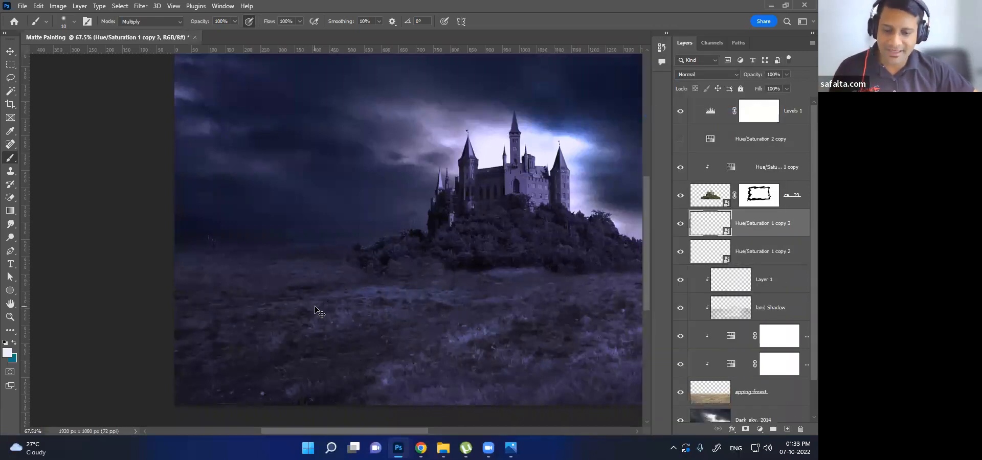
key(ctrl+t)
scroll(214, 251, up, 6)
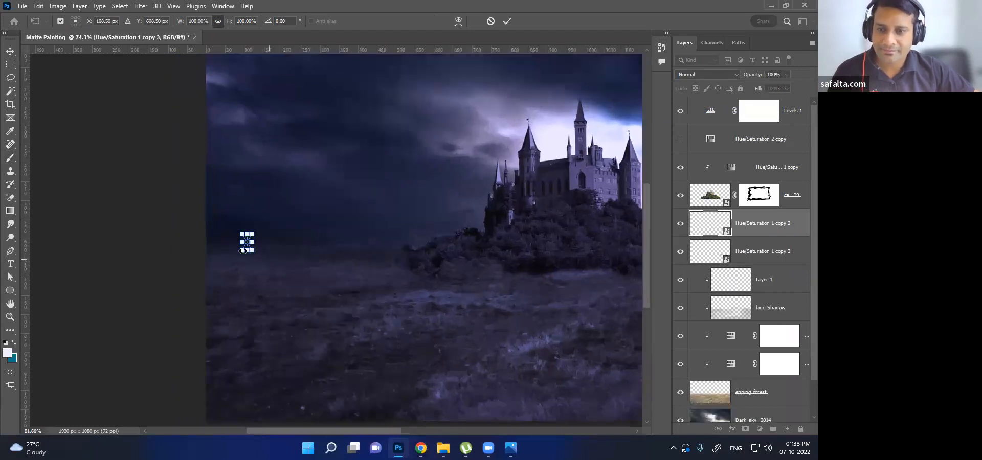
drag(245, 247, 274, 285)
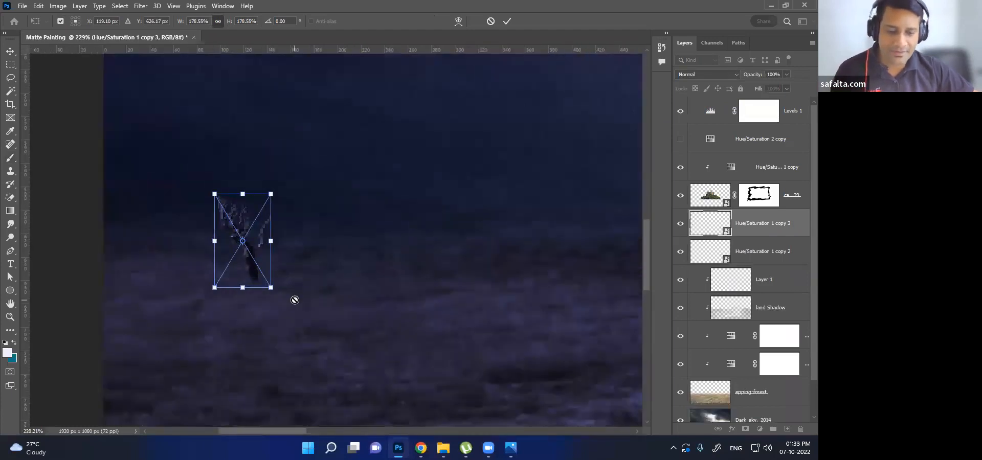
key(Return)
key(b)
click(250, 268)
click(437, 177)
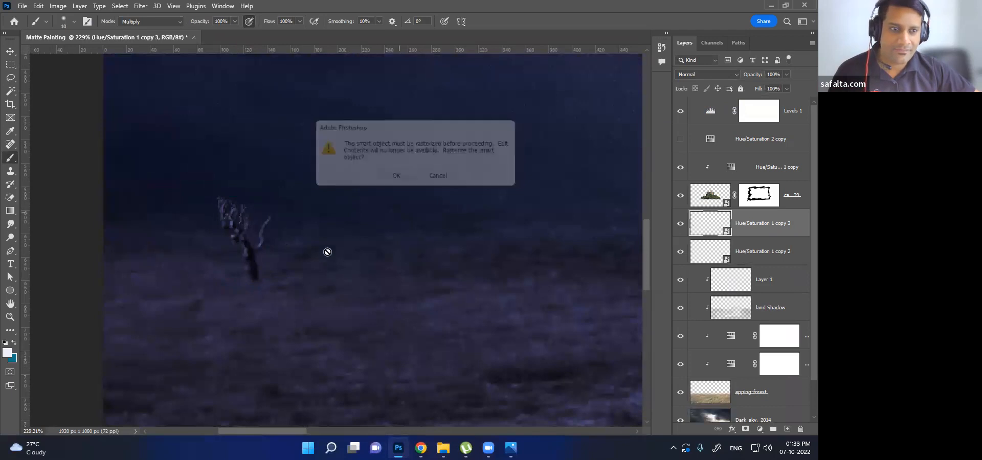
Move the enlarged dead tree duplicate farther right across the field, toward the castle hill
click(10, 50)
mouse_move(248, 258)
mouse_down()
mouse_move(435, 233)
mouse_move(497, 203)
mouse_move(497, 242)
mouse_up()
scroll(521, 279, down, 11)
Try a further copy of the dead tree on the right side of the field, enlarged to about 1484%
drag(530, 296, 584, 241)
scroll(263, 184, down, 6)
key(ctrl+t)
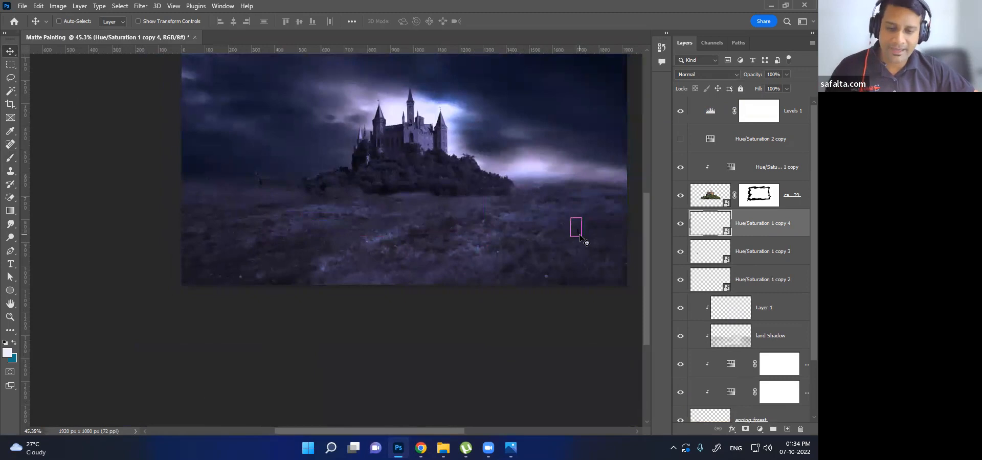
drag(560, 211, 486, 82)
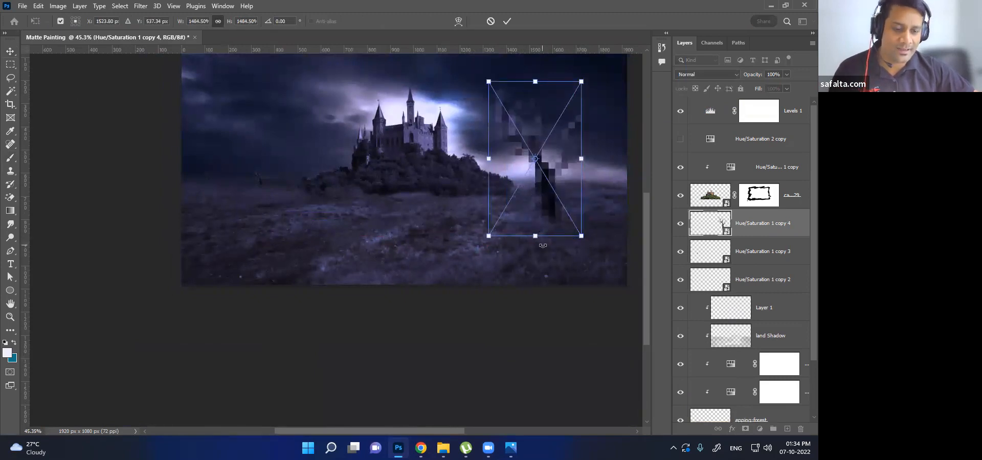
key(Return)
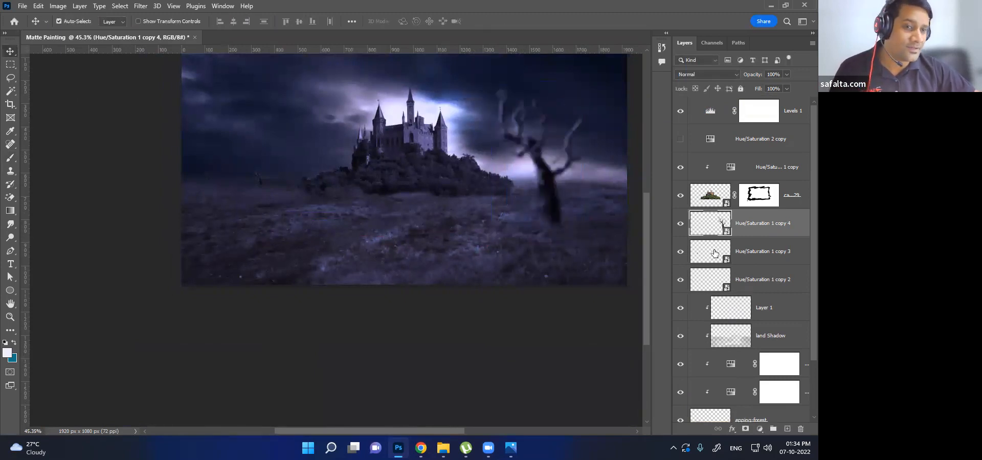
Undo the oversized dead tree copy, keeping the two small dead tree smart objects below the castle
key(Delete)
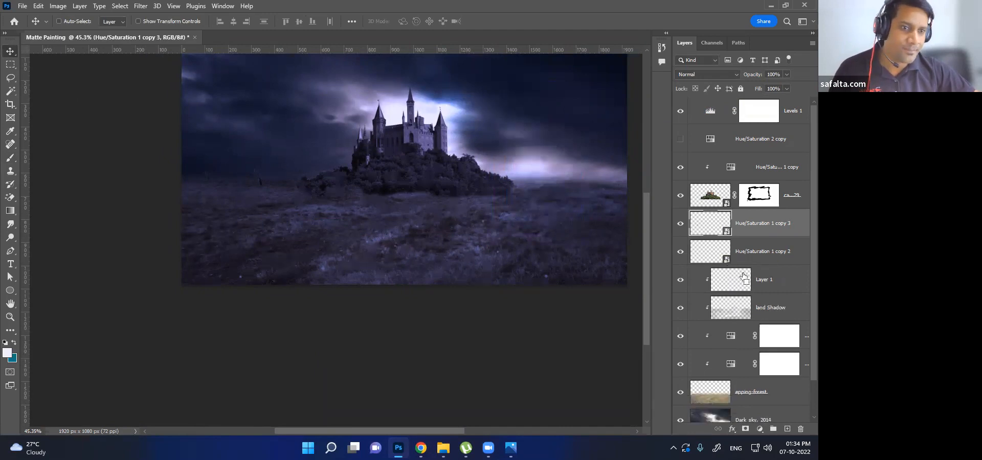
key(Delete)
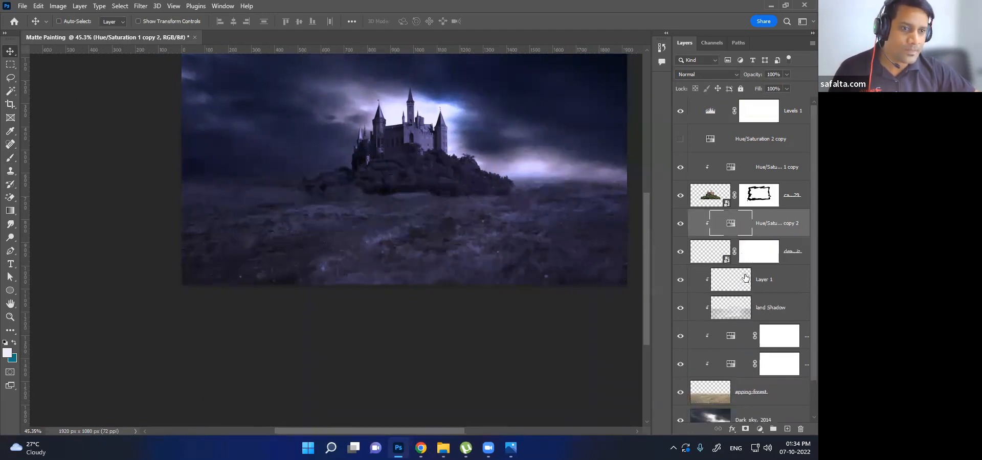
key(ctrl+alt+g)
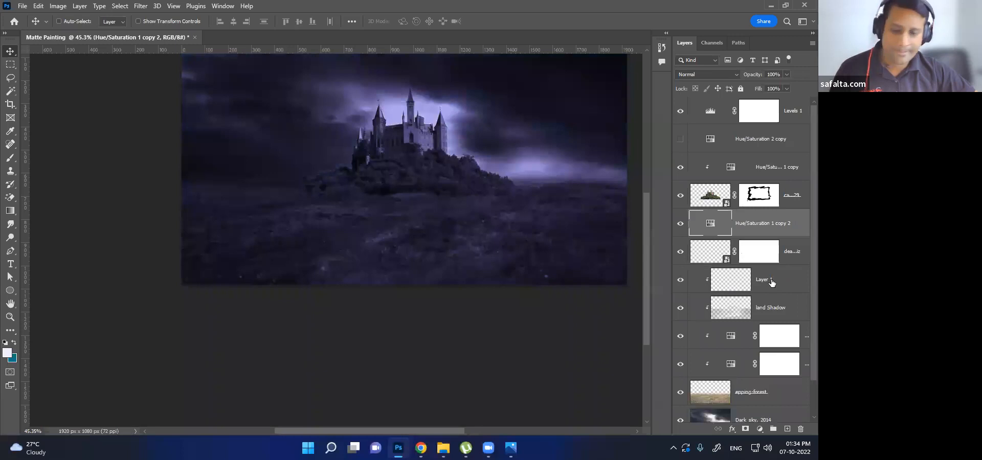
key(ctrl+alt+g)
key(ctrl+z)
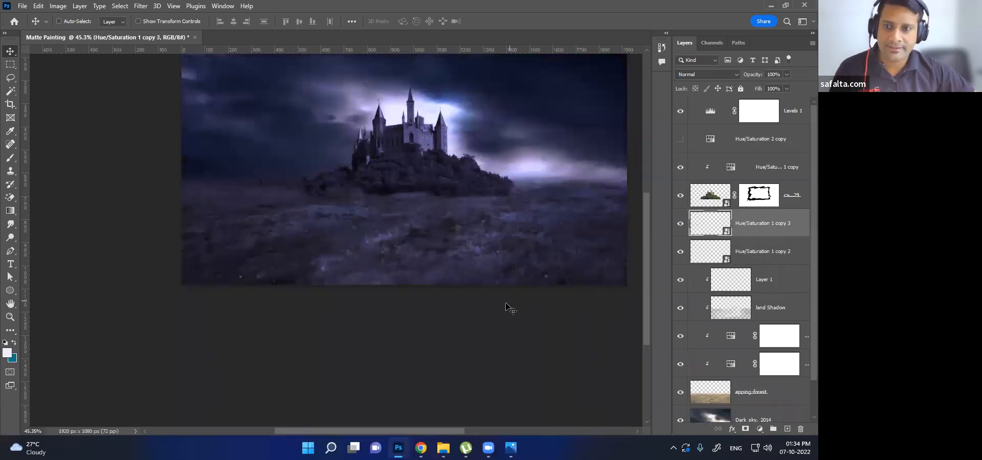
Place the Tree-Free-PNG-Image file from File Explorer into the matte painting as the uppermost layer
ctrl+click(445, 376)
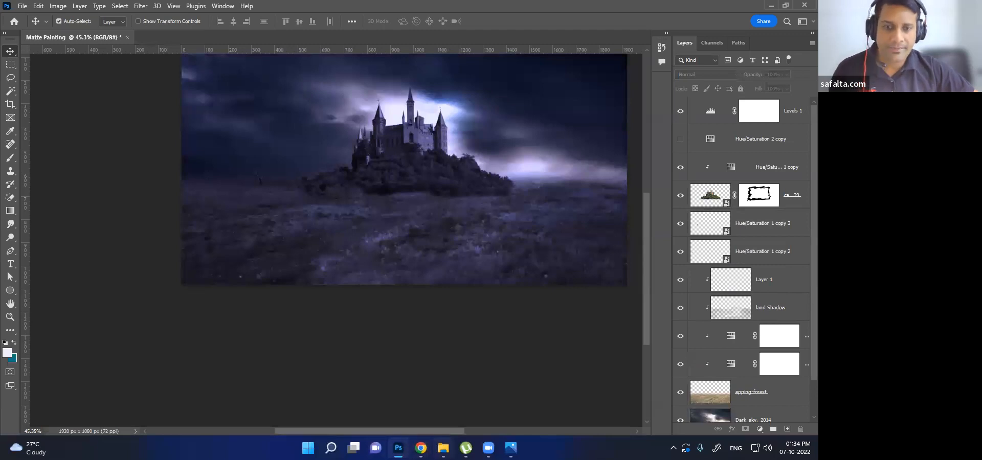
click(443, 448)
scroll(548, 341, down, 3)
click(388, 369)
drag(312, 342, 516, 265)
Scale the placed green tree to about 130% and position it with its trunk along the canvas's left edge
drag(390, 204, 200, 262)
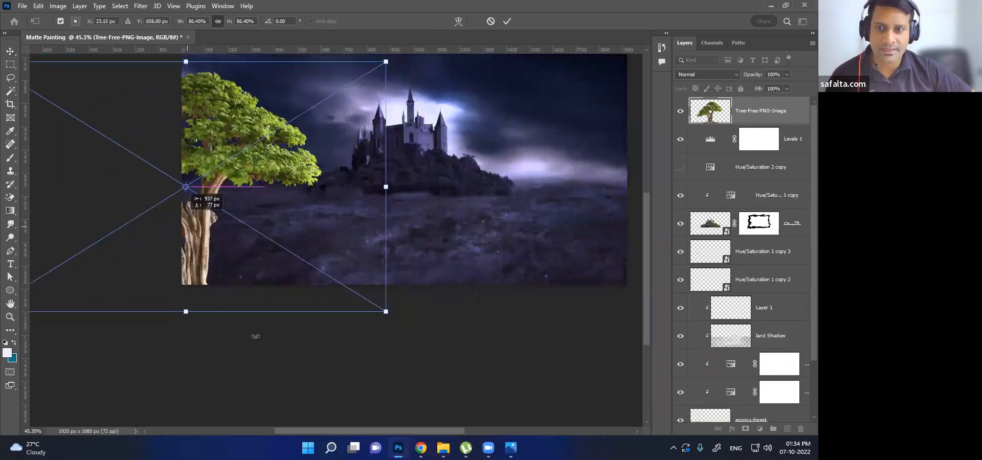
scroll(336, 239, down, 3)
drag(375, 106, 462, 9)
scroll(342, 313, down, 2)
scroll(343, 313, down, 2)
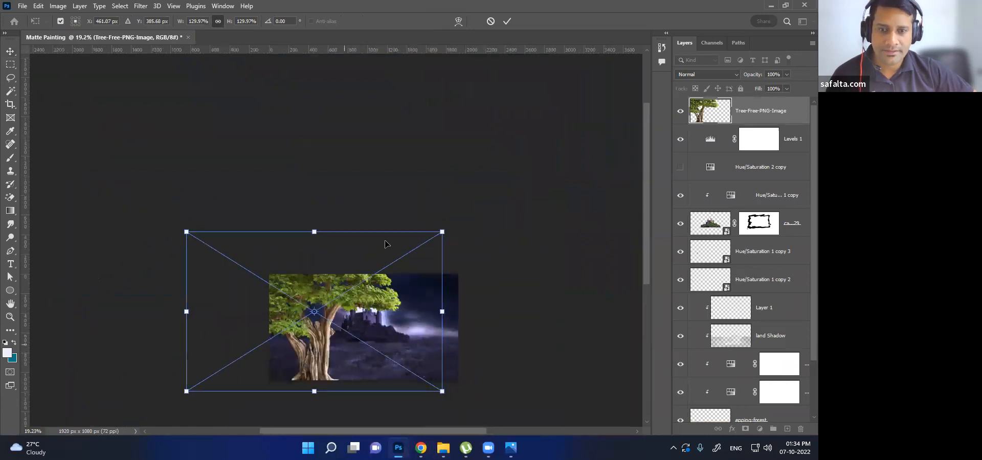
drag(342, 313, 432, 193)
drag(417, 229, 362, 238)
scroll(366, 238, up, 1)
scroll(375, 247, up, 2)
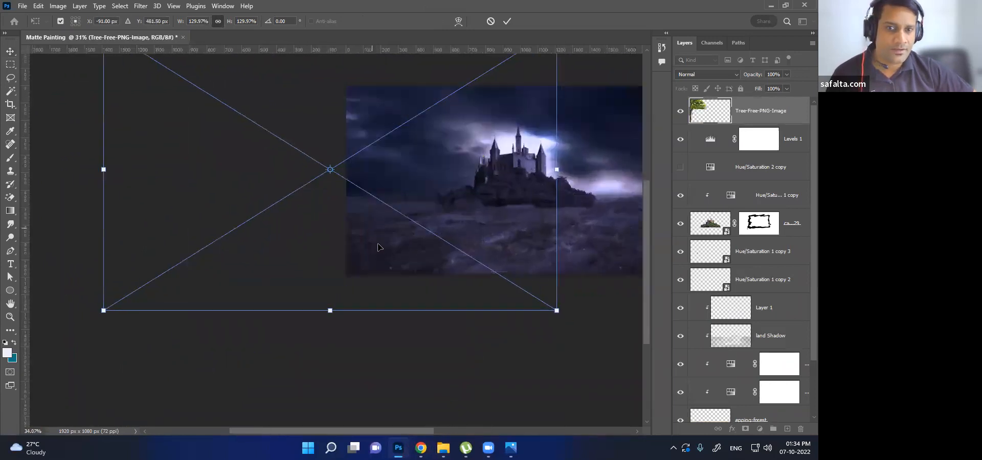
scroll(291, 276, right, 4)
key(Return)
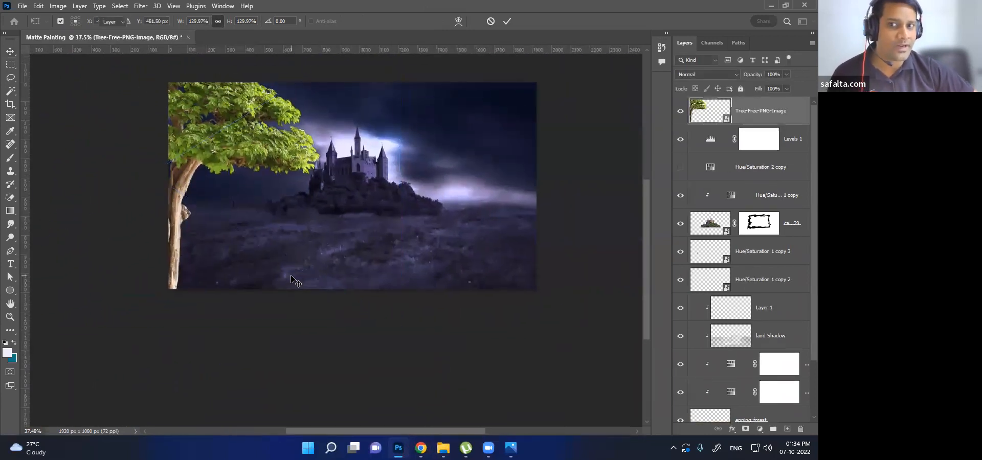
Clip a duplicate of the castle's Hue/Saturation 1 copy adjustment to the Tree-Free-PNG-Image layer
drag(784, 205, 778, 111)
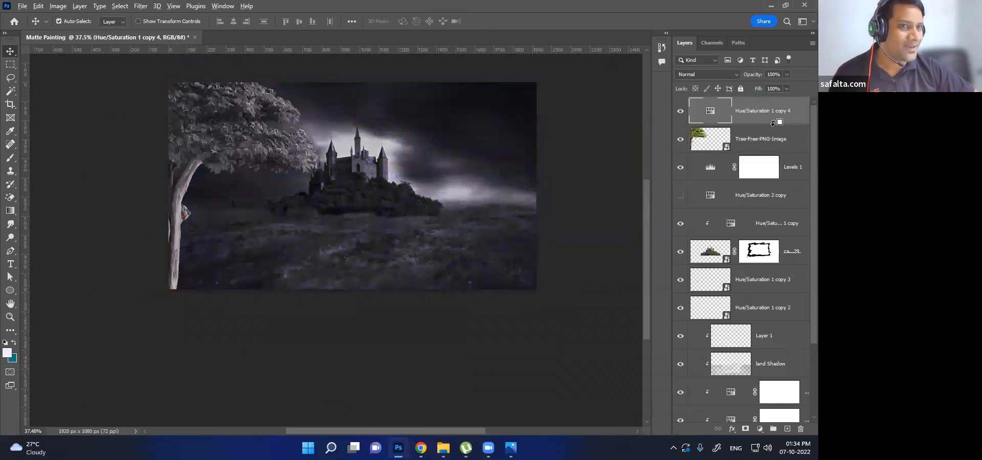
alt+click(772, 122)
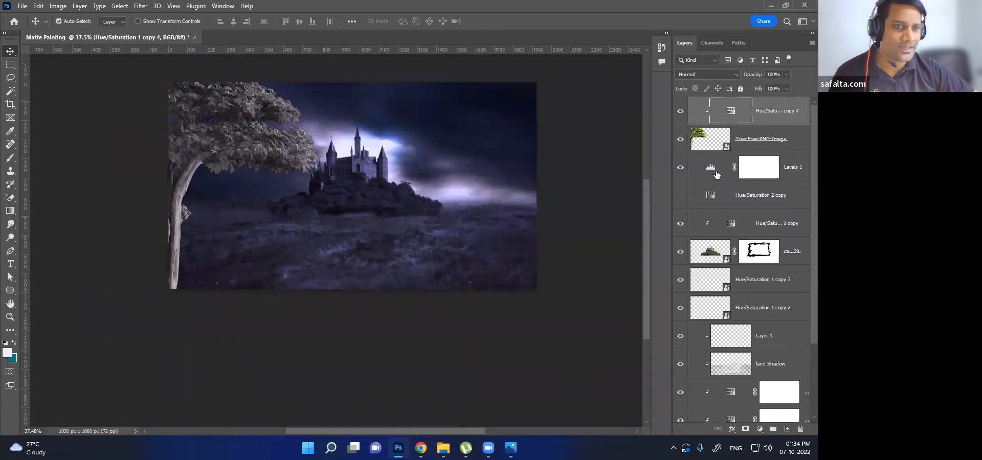
drag(763, 230, 759, 149)
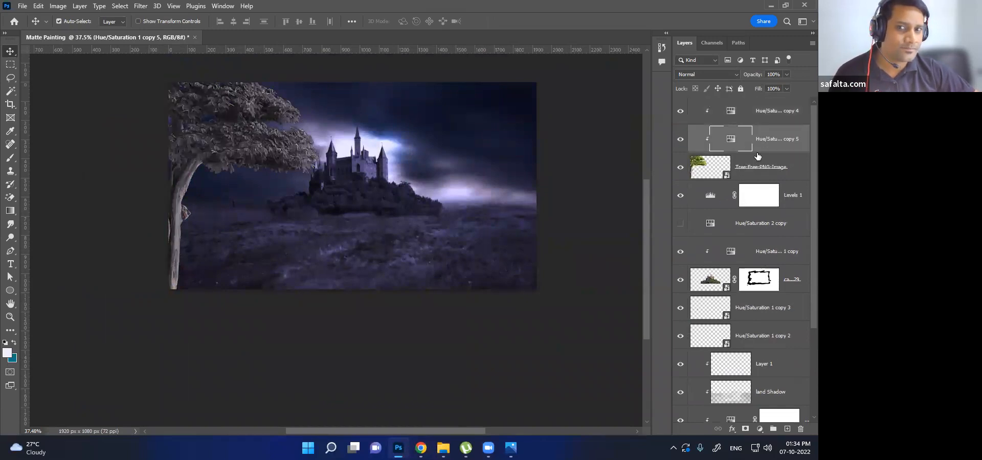
key(ctrl+z)
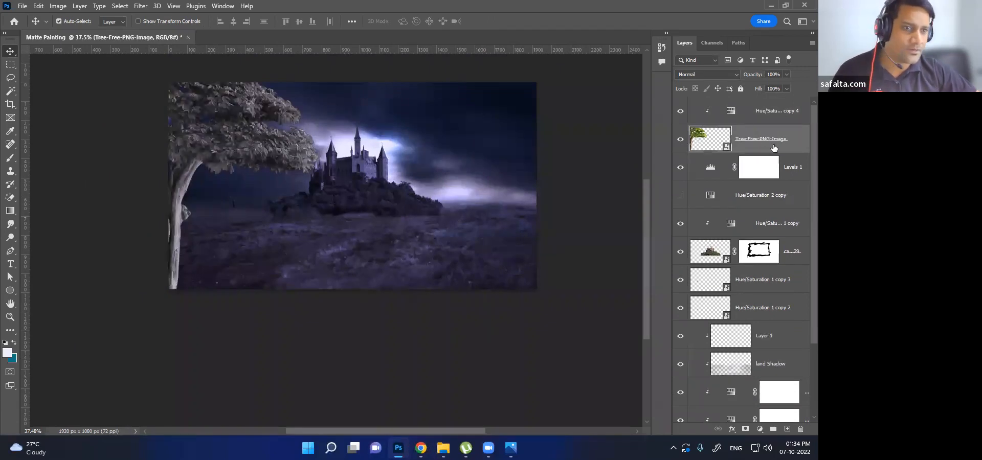
Convert the large tree and its clipped adjustment into one smart object and move it below the Levels 1 adjustment
right_click(775, 121)
click(706, 150)
drag(763, 126, 760, 149)
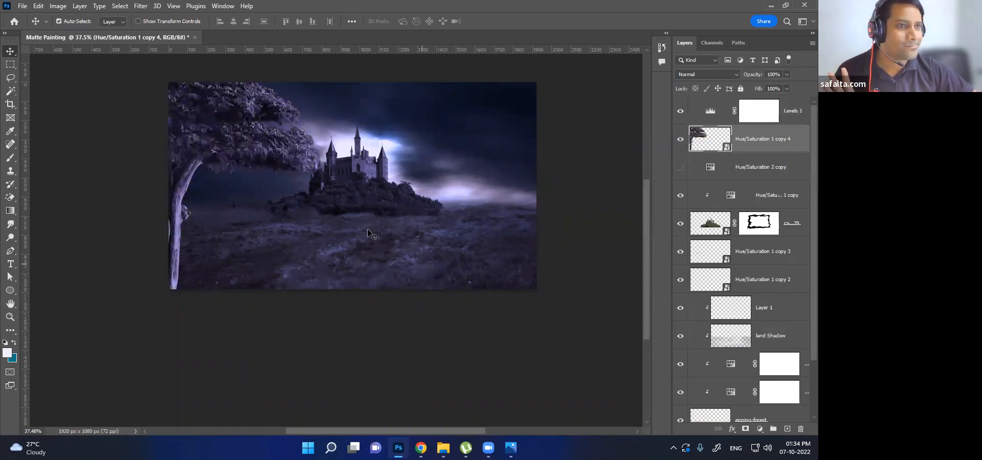
Load the large tree's outline as a selection, add a blank layer above it, and feather the selection
scroll(286, 140, up, 2)
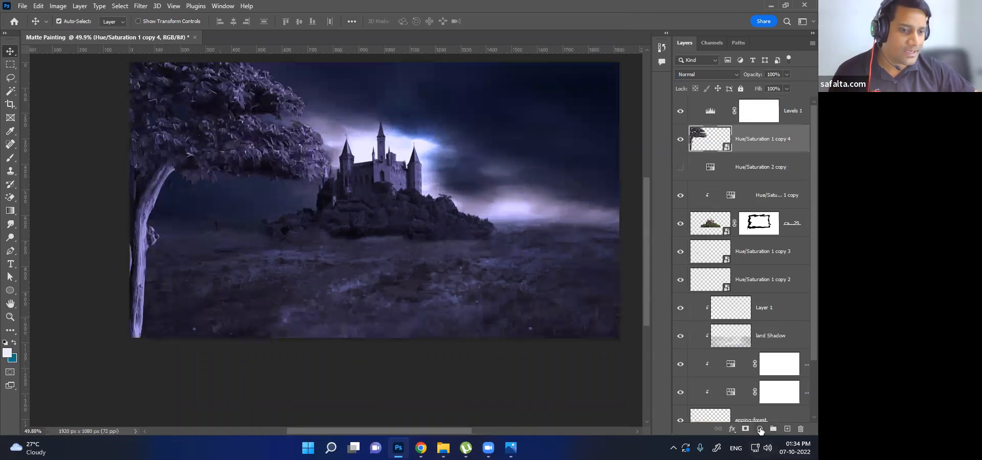
ctrl+click(703, 149)
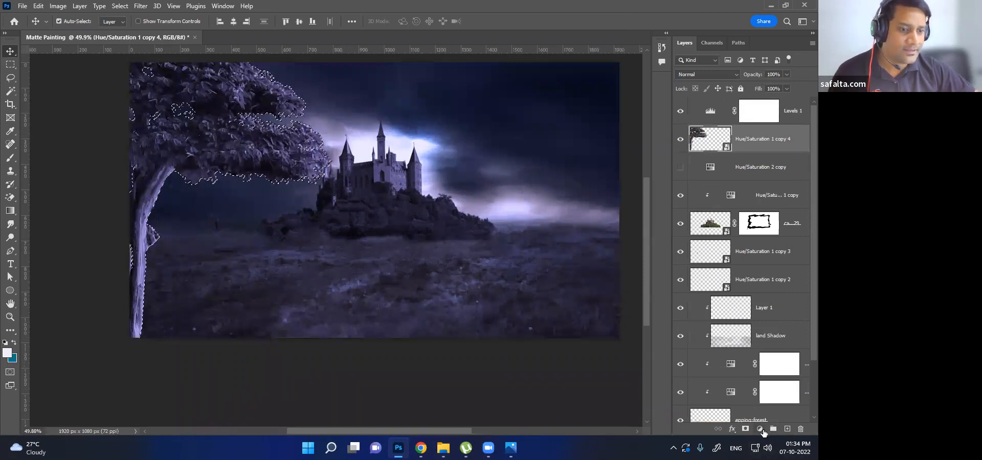
click(786, 430)
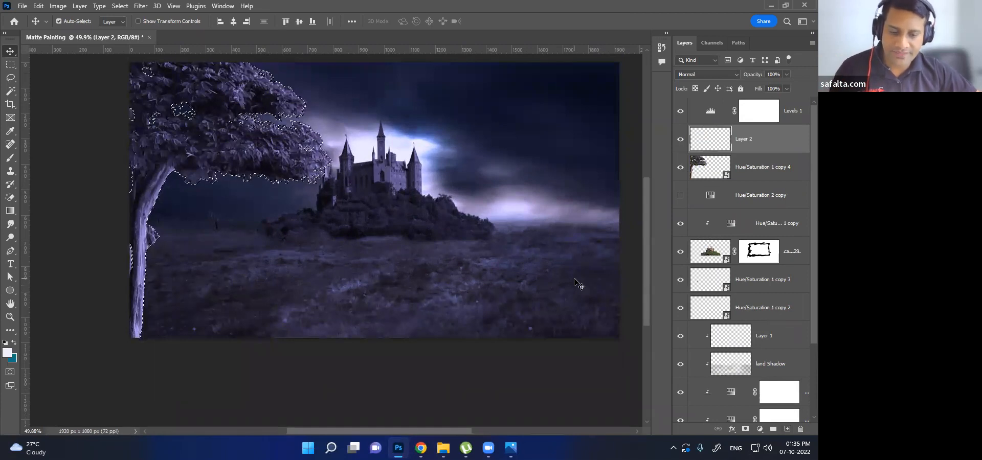
key(shift+F6)
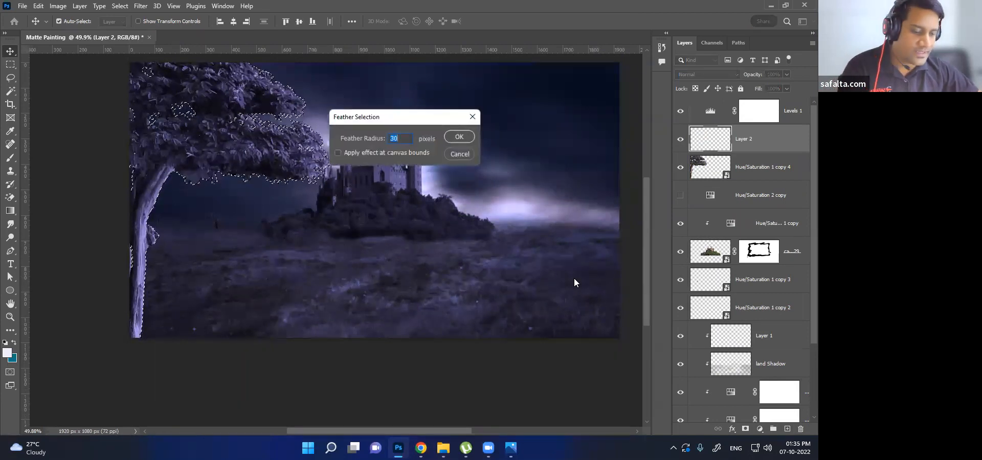
key(Return)
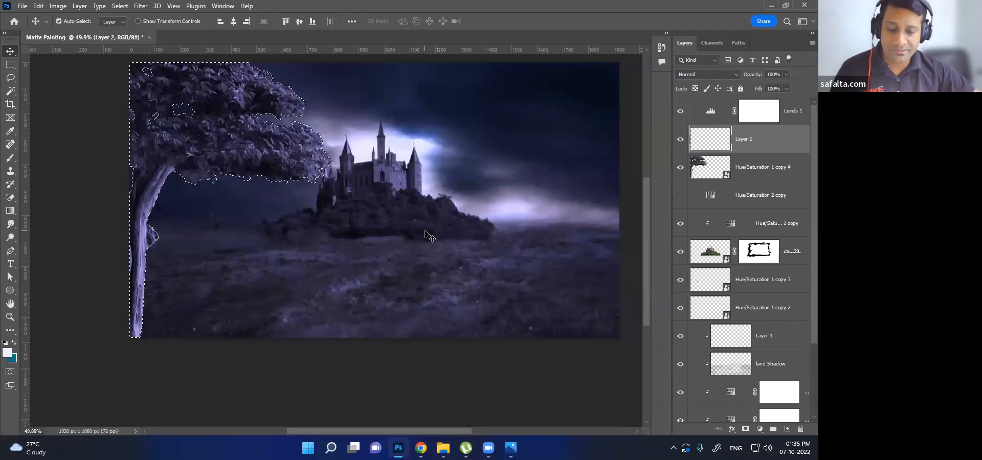
Paint a faint light tint on the foliage facing the castle with a 100 px brush at 5% opacity, and deselect
key(b)
key(bracketright)
key(bracketright)
key(bracketright)
key(bracketright)
key(bracketright)
key(bracketright)
key(bracketright)
key(bracketright)
key(bracketright)
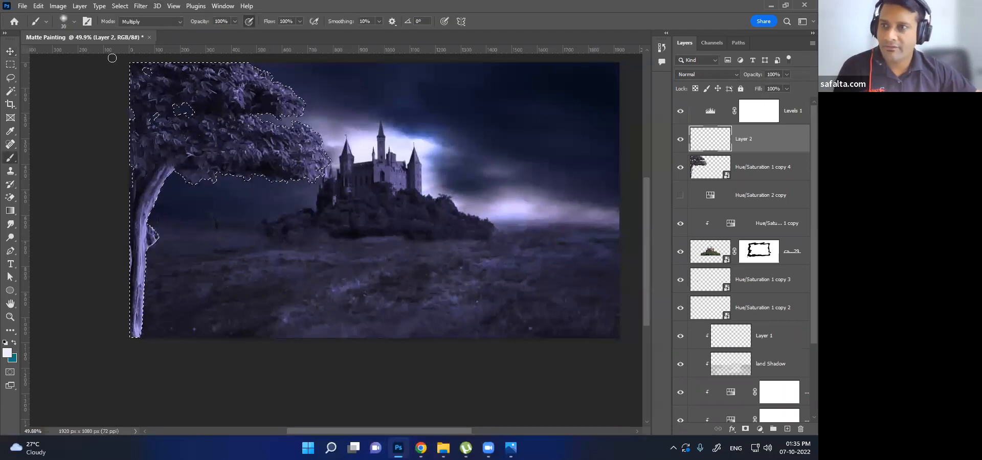
click(235, 21)
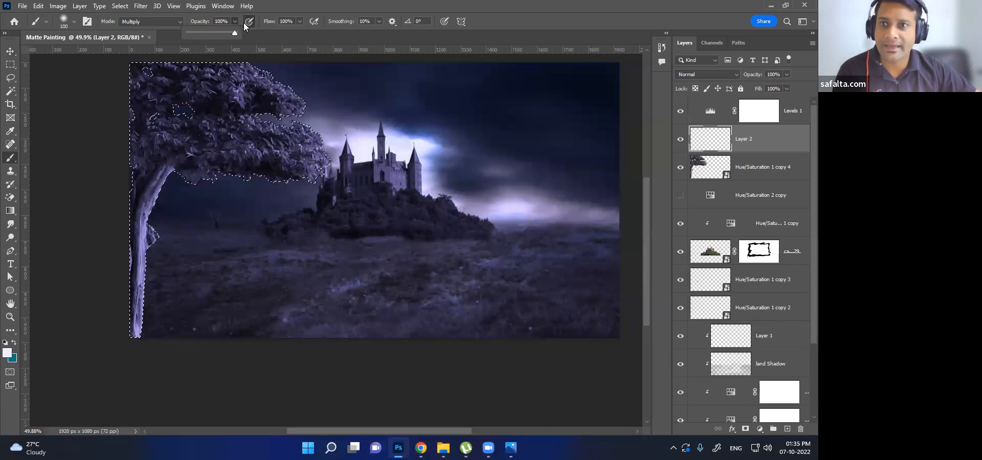
drag(234, 33, 197, 33)
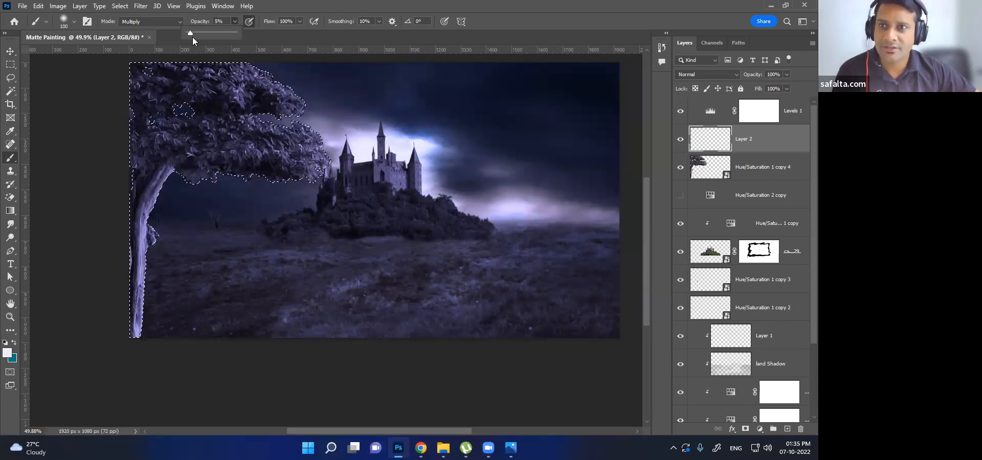
click(307, 132)
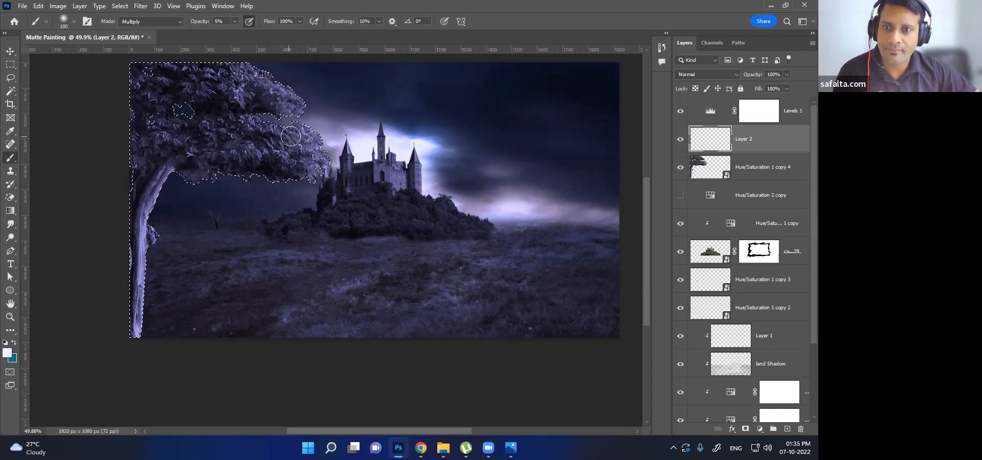
key(ctrl+d)
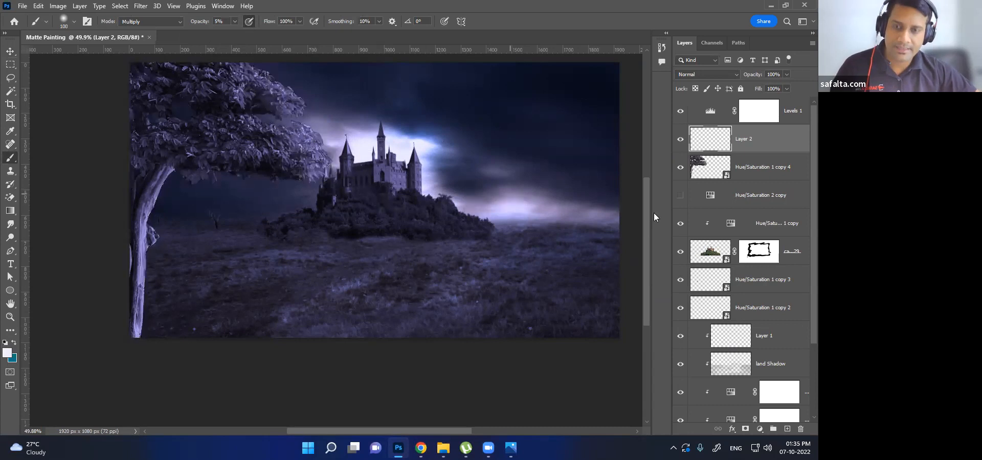
Reduce Layer 2's opacity to 44%, comparing the tree with the highlight layer hidden and shown
click(681, 139)
click(681, 139)
click(681, 139)
click(682, 139)
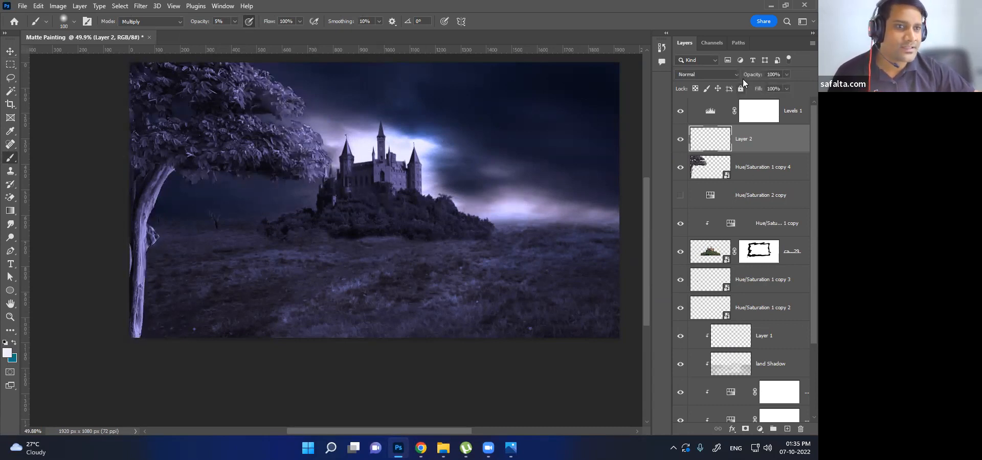
drag(748, 75, 723, 77)
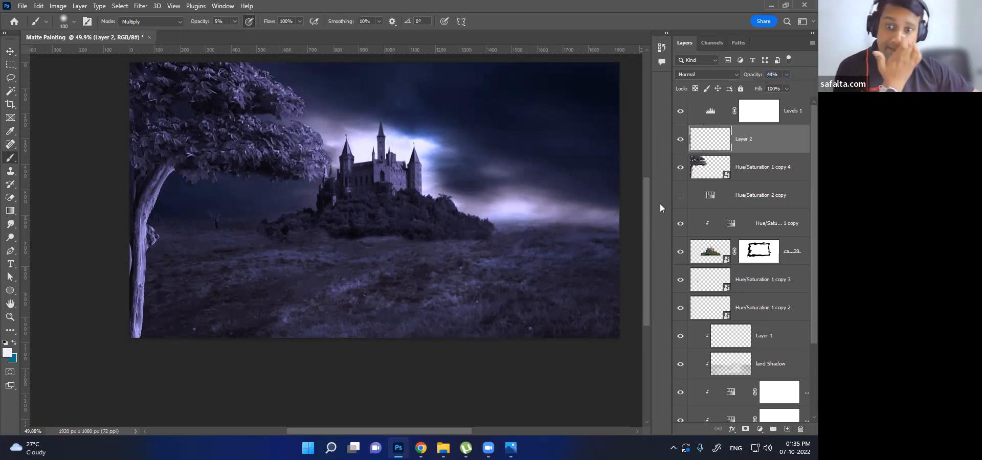
scroll(353, 239, down, 3)
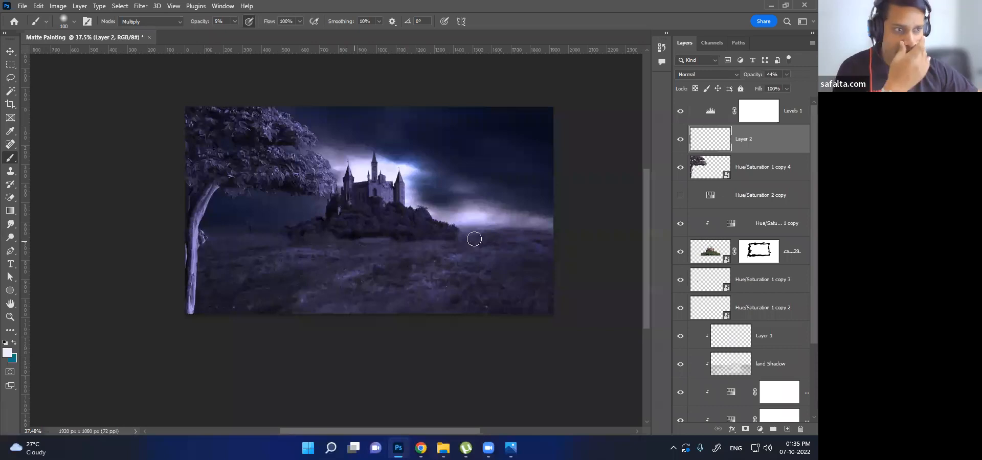
click(681, 140)
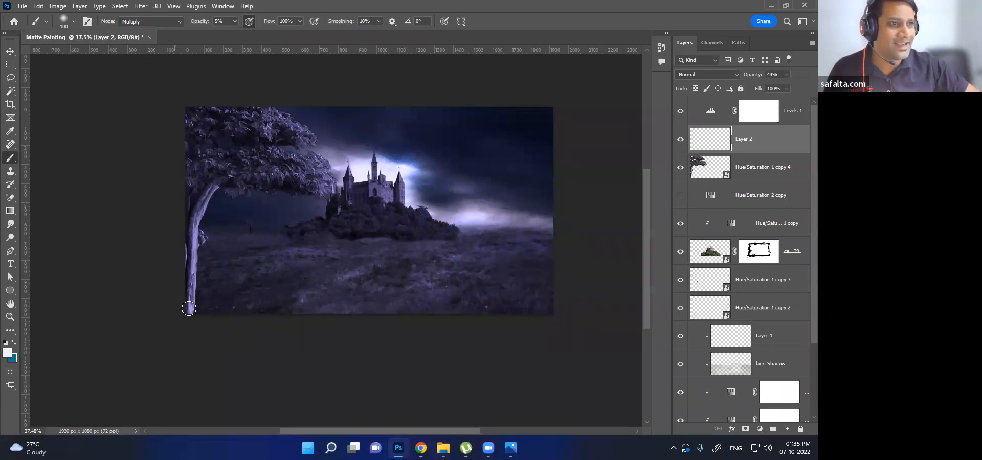
Switch to Chrome and search Google Images for "fog in png" in a new tab
click(420, 448)
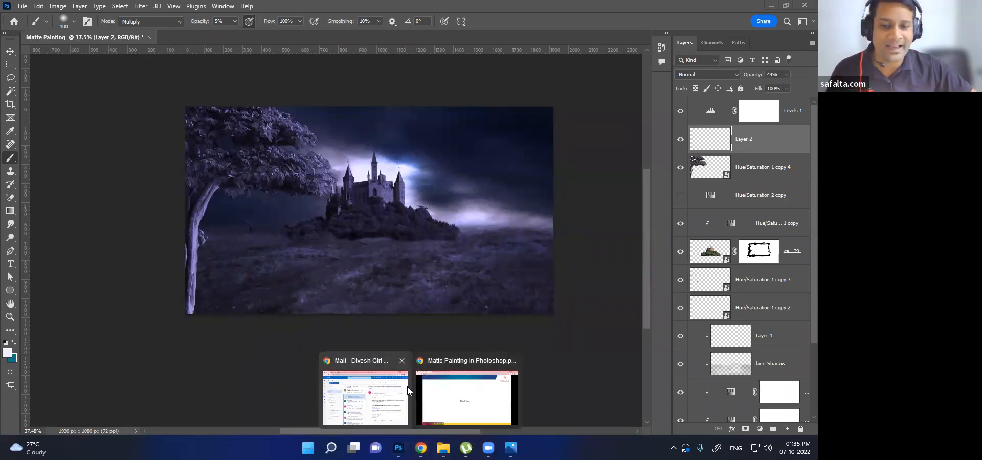
click(463, 397)
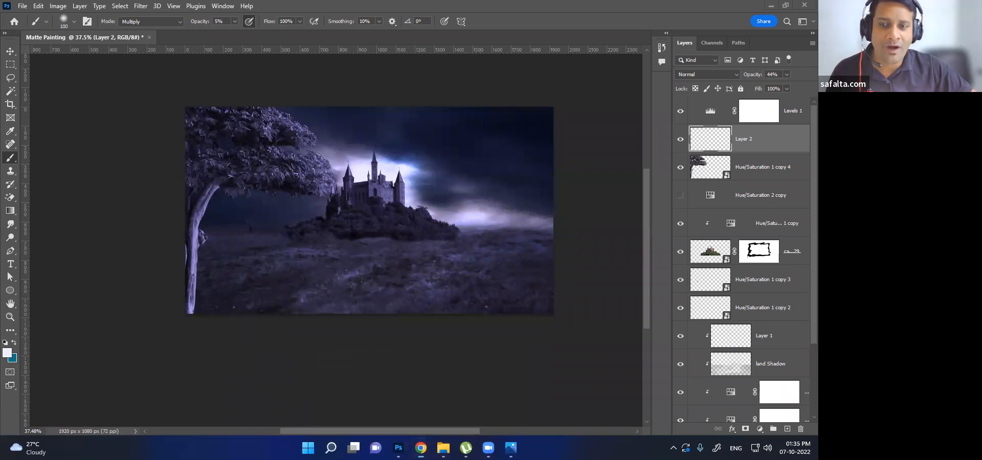
click(260, 9)
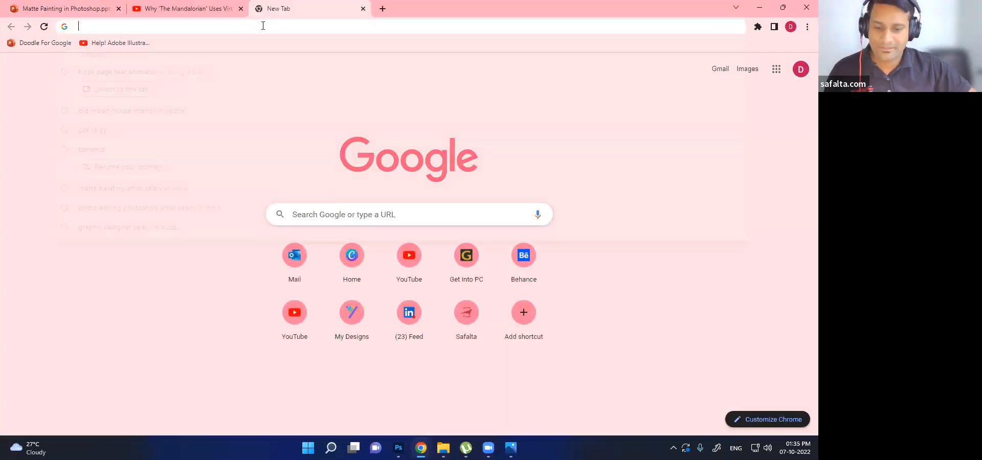
click(262, 25)
text(fog in png)
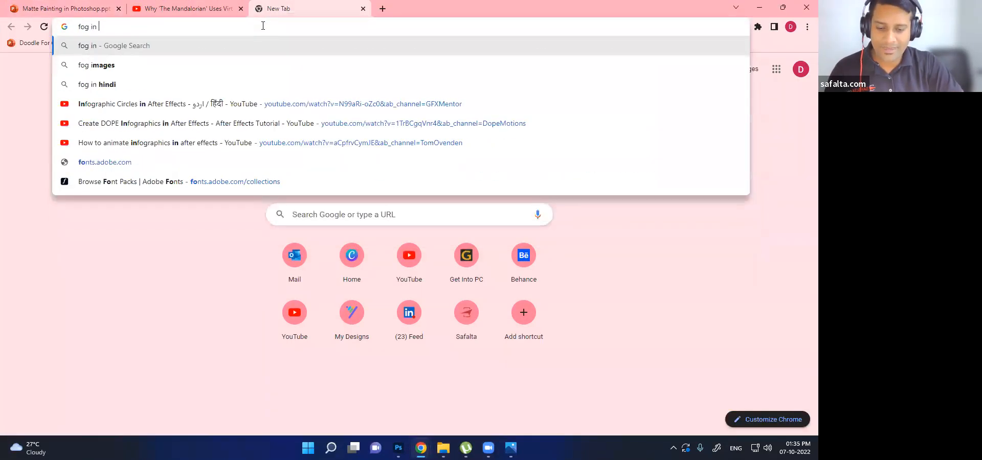
key(Return)
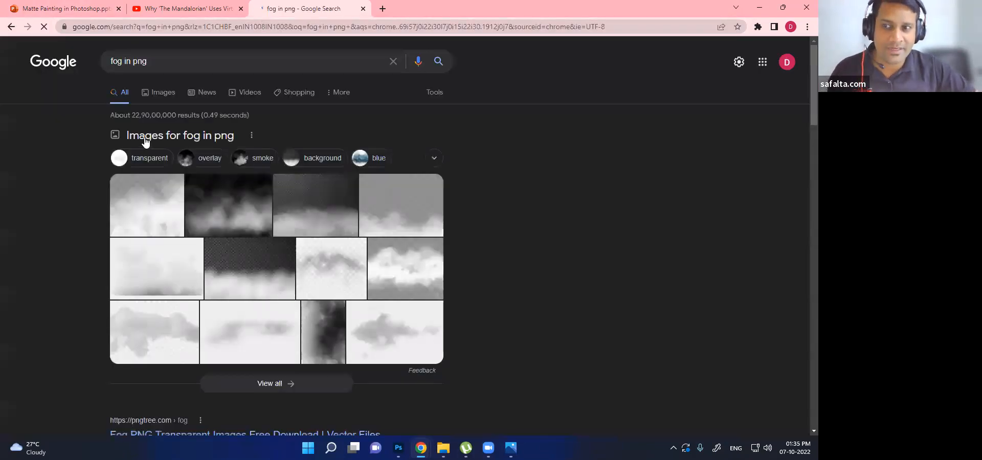
click(155, 96)
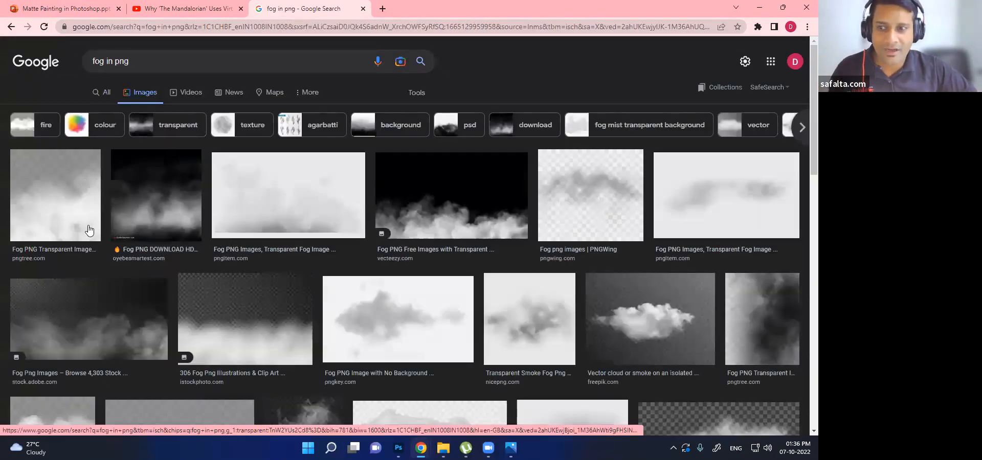
Look at the Vecteezy fog PNG page, dismiss its account prompt, and return to the image results
click(424, 219)
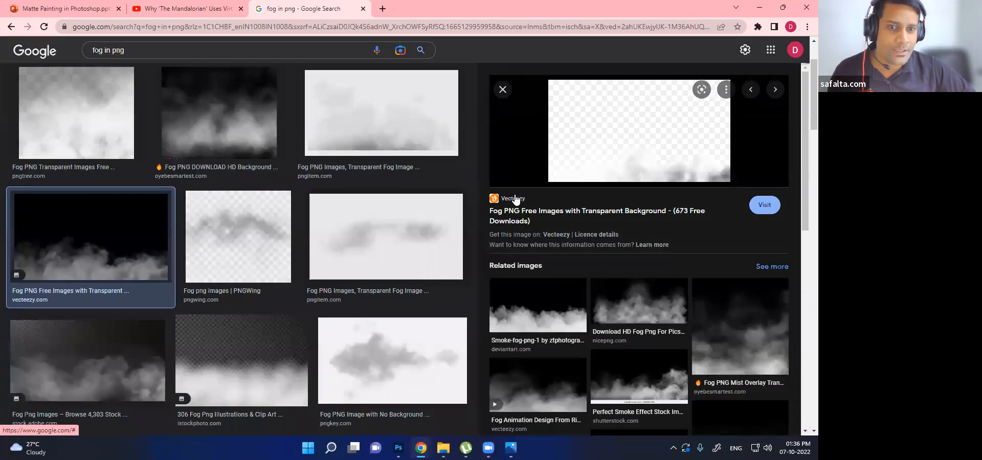
click(514, 194)
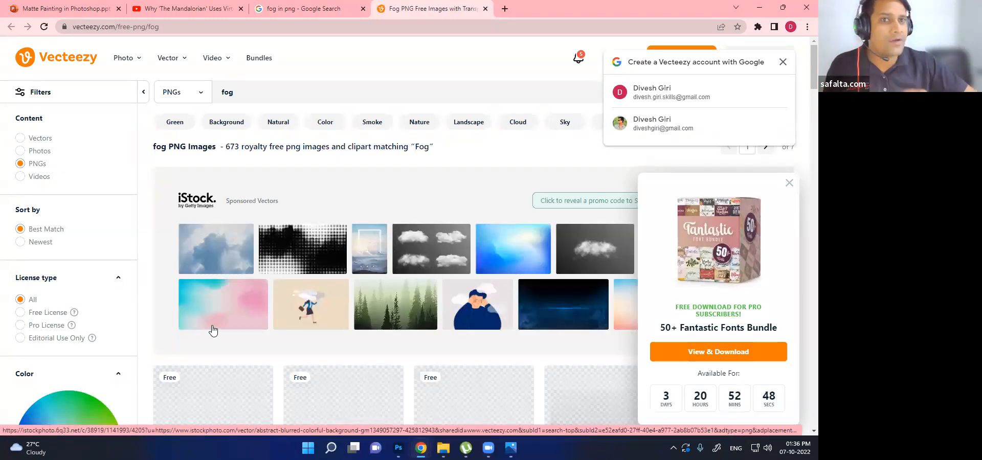
click(783, 61)
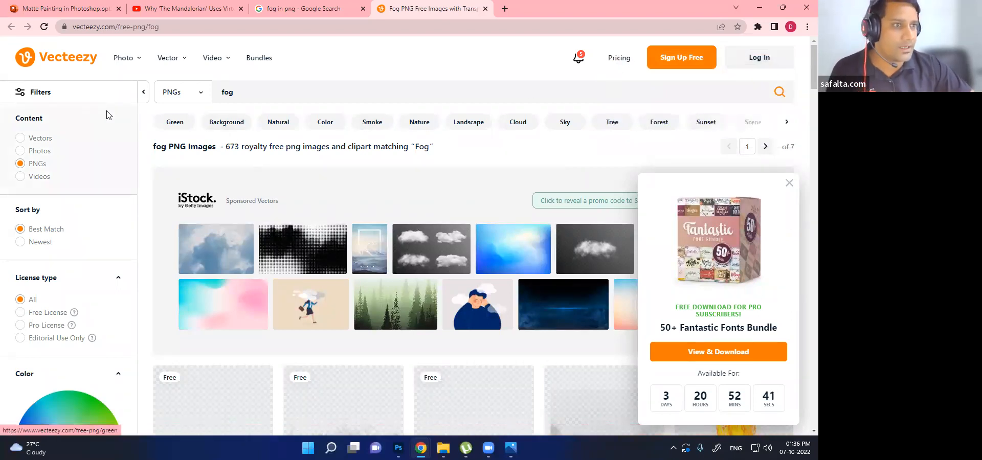
click(306, 17)
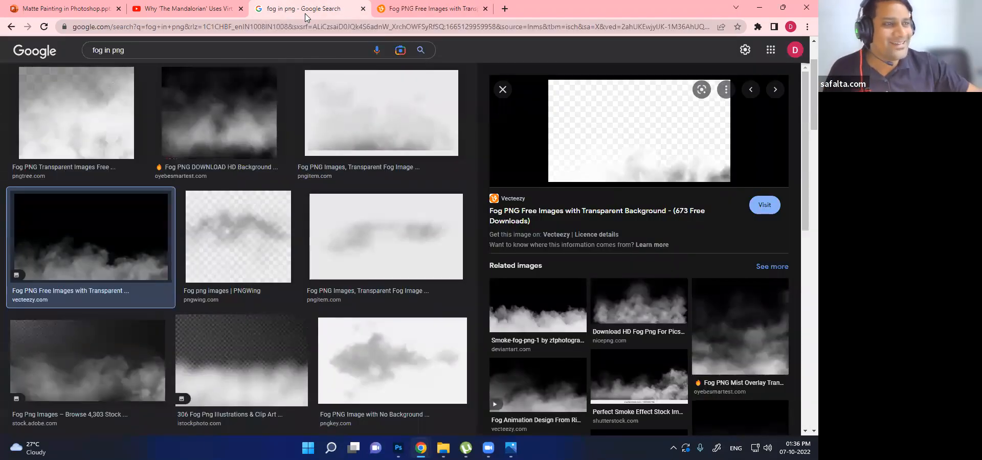
Open the DeviantArt Smoke-fog-png-1 image and save it as a JPG in the Recoding Videos folder
click(537, 310)
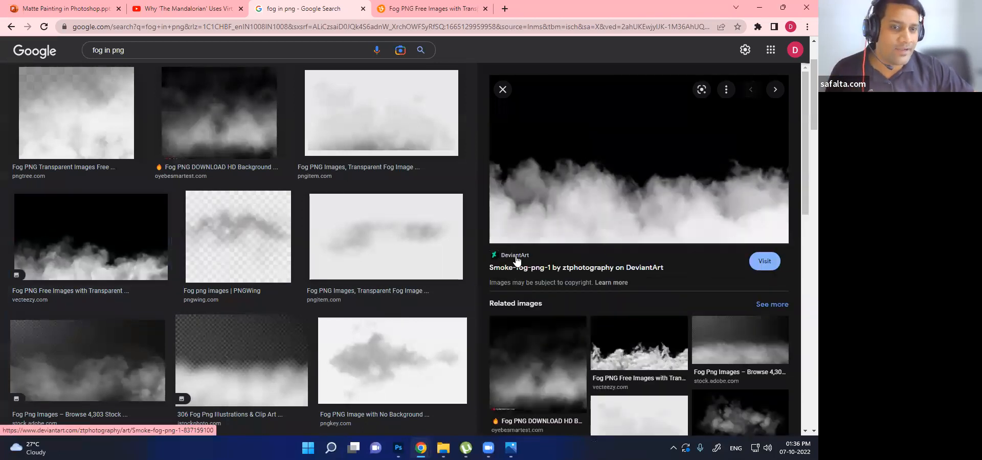
click(516, 260)
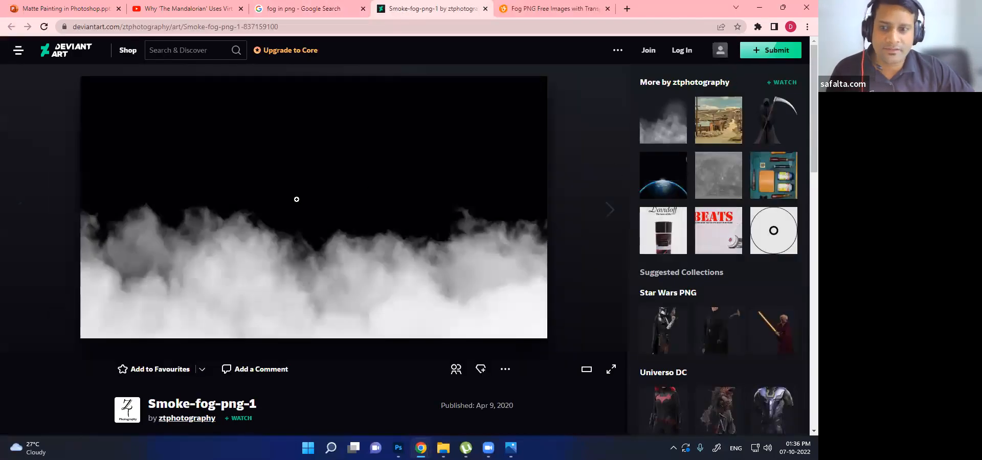
right_click(217, 220)
click(265, 240)
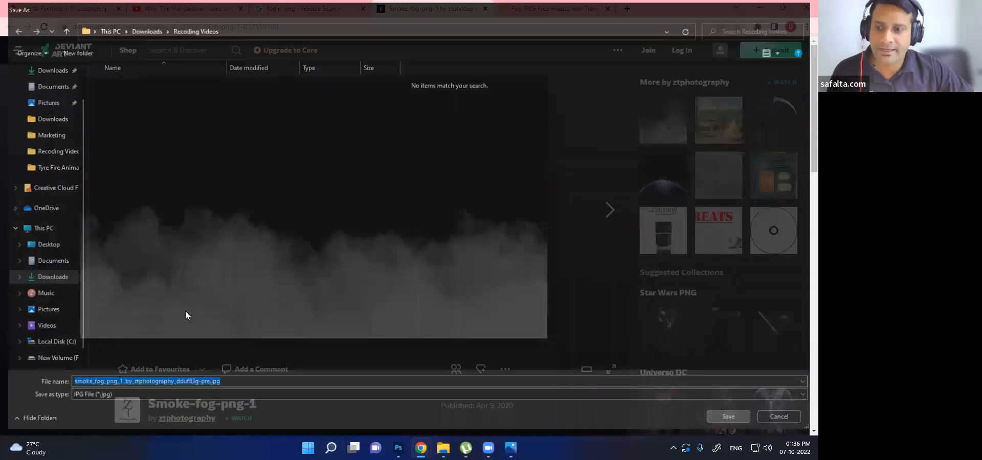
key(Return)
Switch back to Photoshop and place the saved smoke fog image from Downloads > Recoding Videos above Layer 2, filling the canvas
click(443, 448)
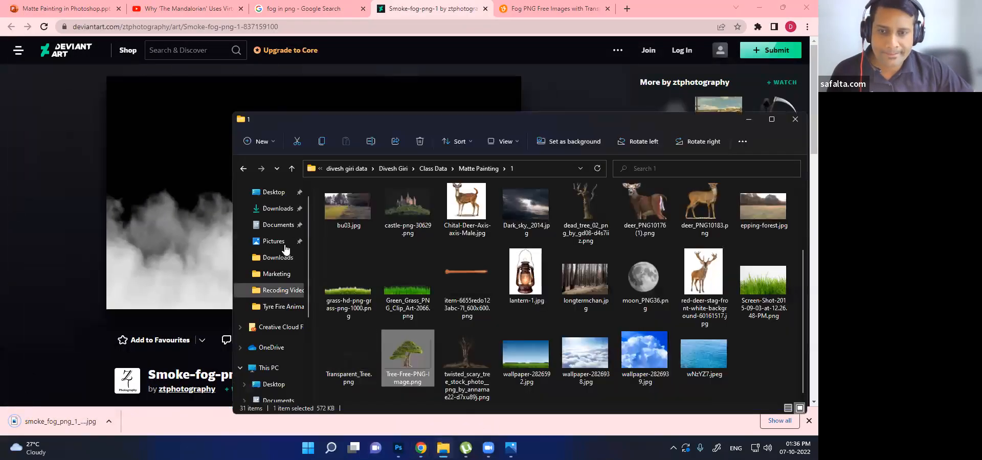
key(super+e)
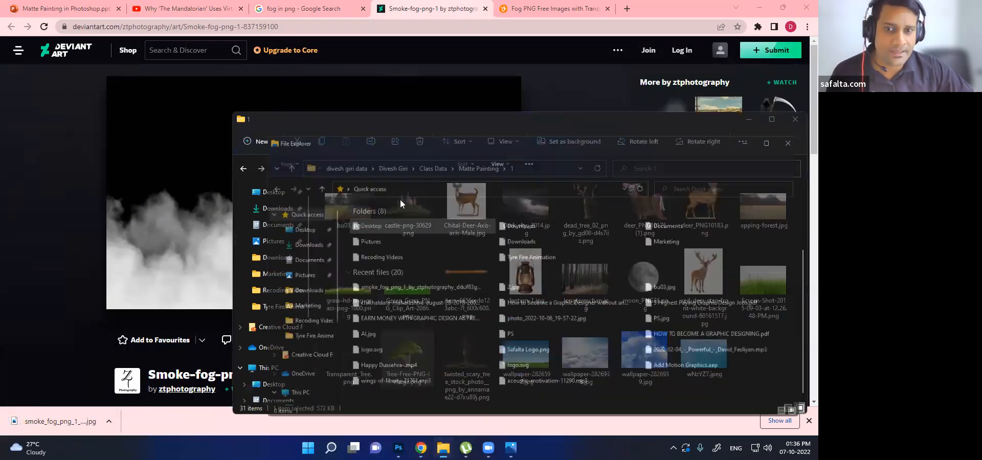
click(290, 242)
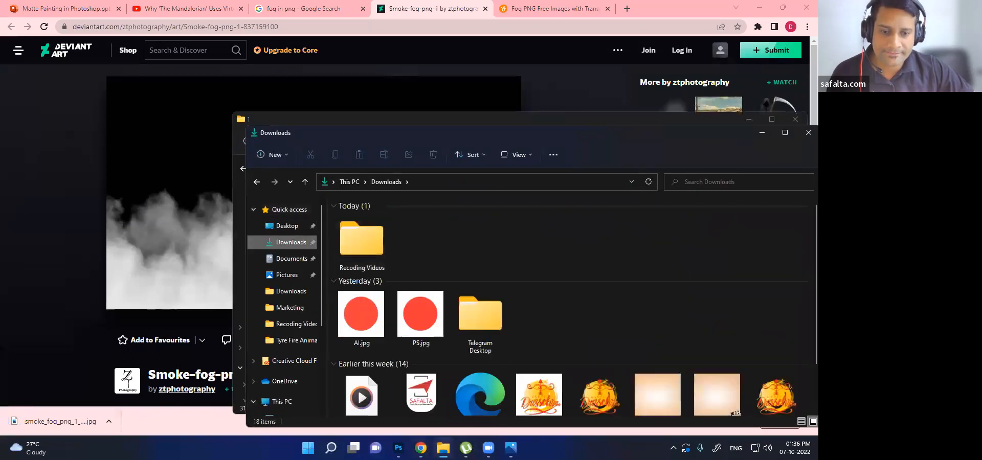
click(399, 448)
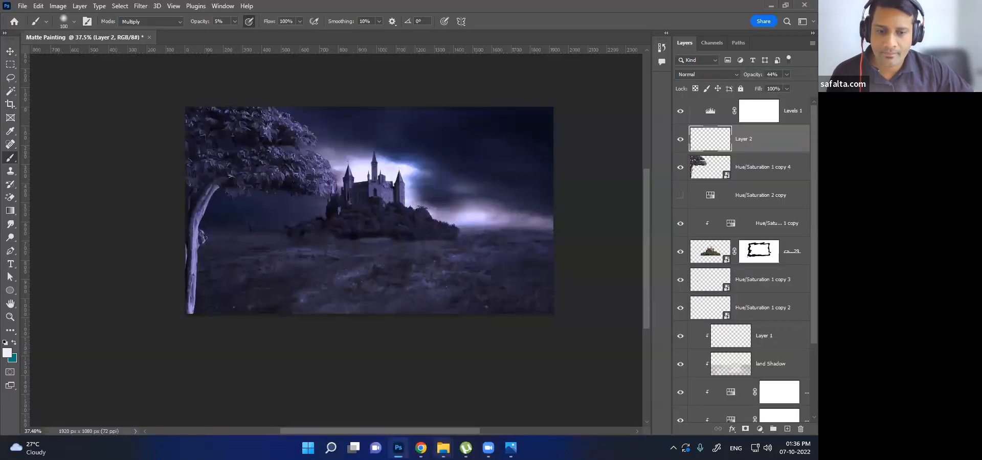
mouse_move(454, 435)
click(489, 408)
double_click(358, 257)
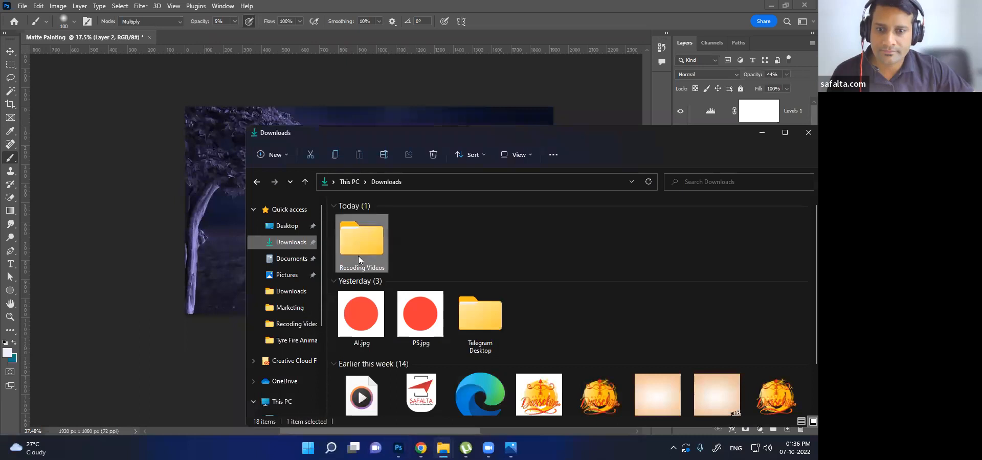
click(363, 313)
drag(359, 315, 204, 236)
key(Return)
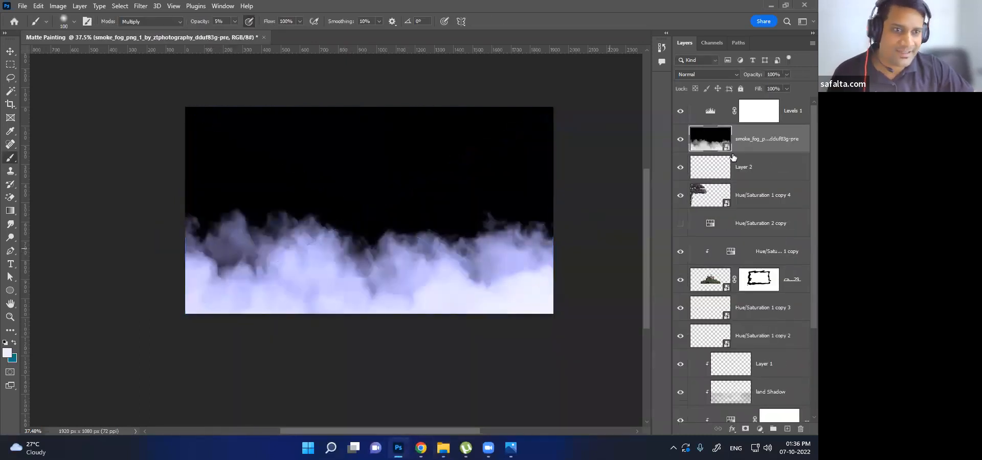
Set the smoke fog layer's blend mode to Screen and its opacity to 24%, keeping its size
click(723, 76)
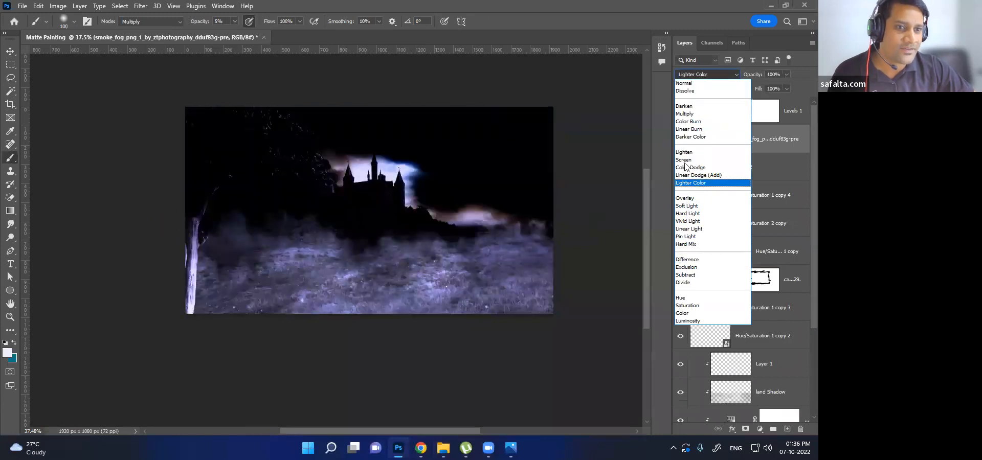
click(686, 161)
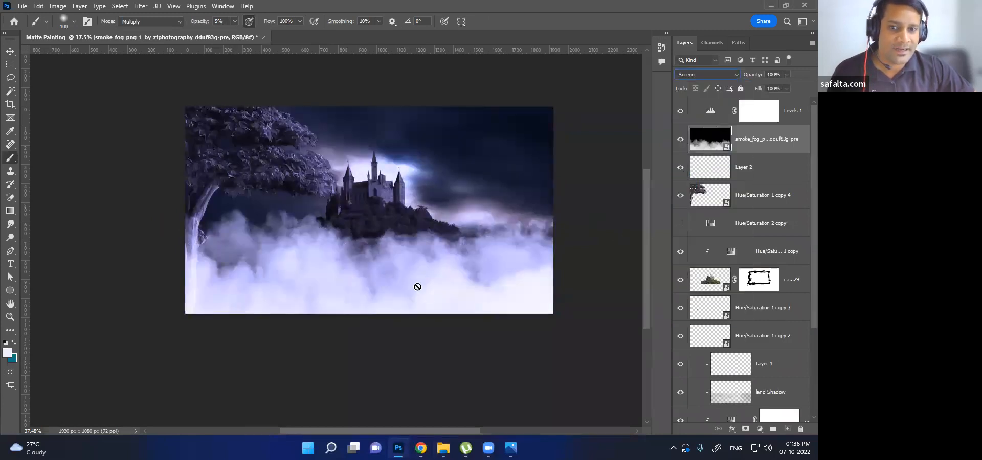
key(ctrl+t)
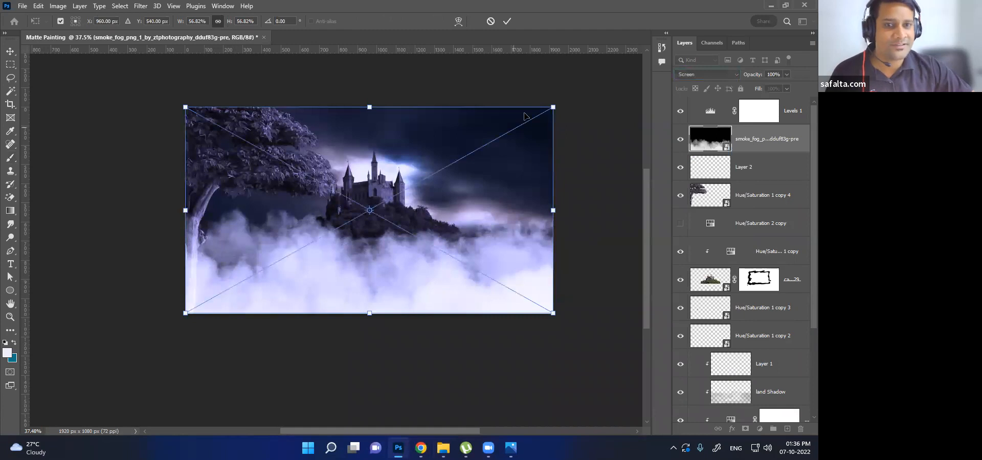
key(Return)
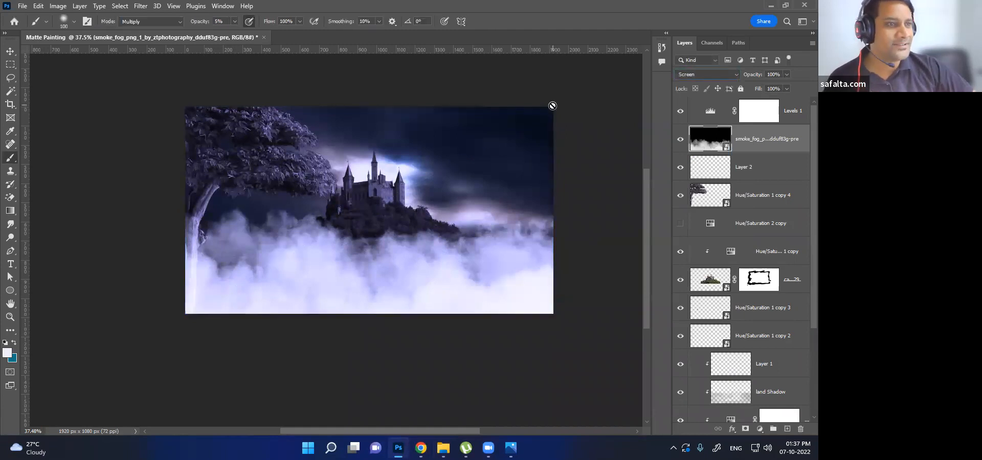
drag(750, 78, 707, 83)
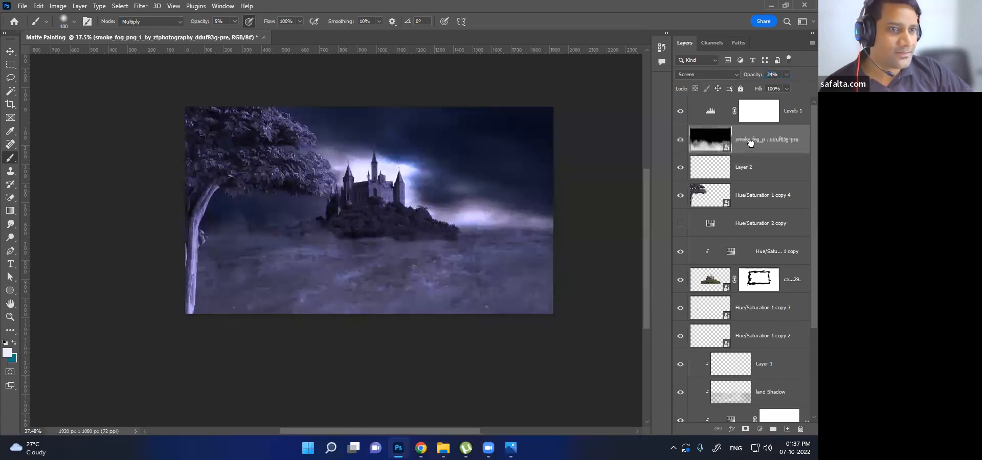
Copy the castle's Hue/Saturation adjustment above the fog, clip it to the fog layer, and set both layers' opacity to 68%
drag(750, 261, 746, 150)
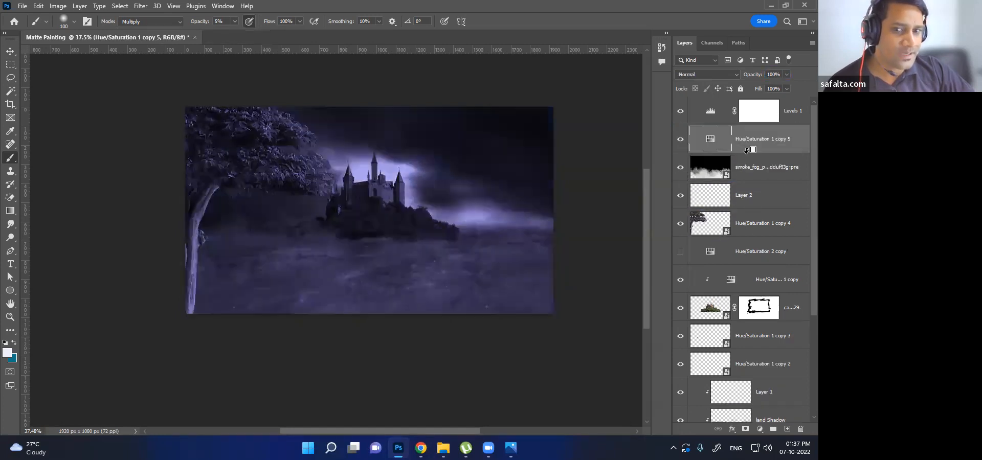
alt+click(746, 150)
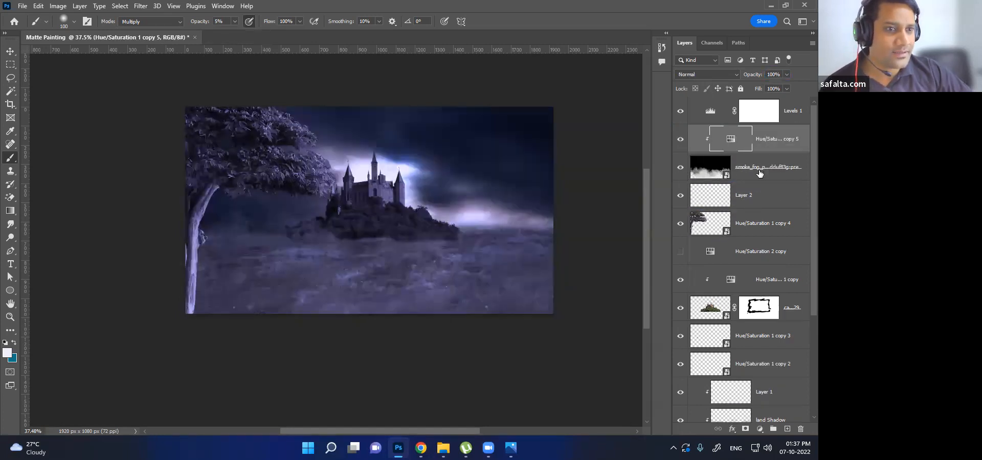
click(760, 174)
click(761, 152)
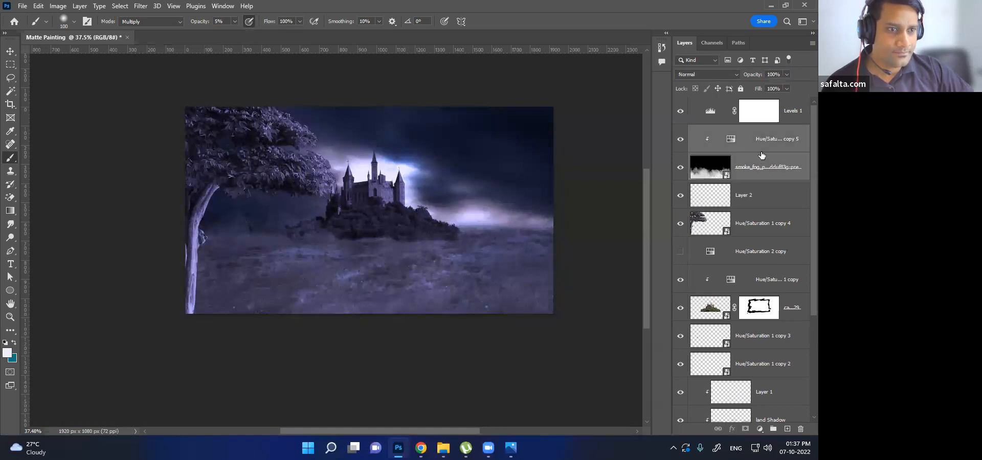
right_click(745, 133)
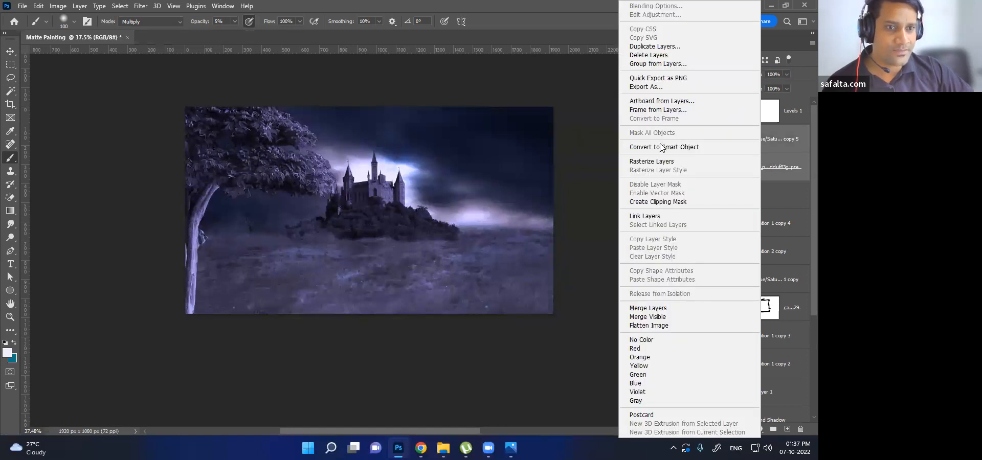
click(771, 166)
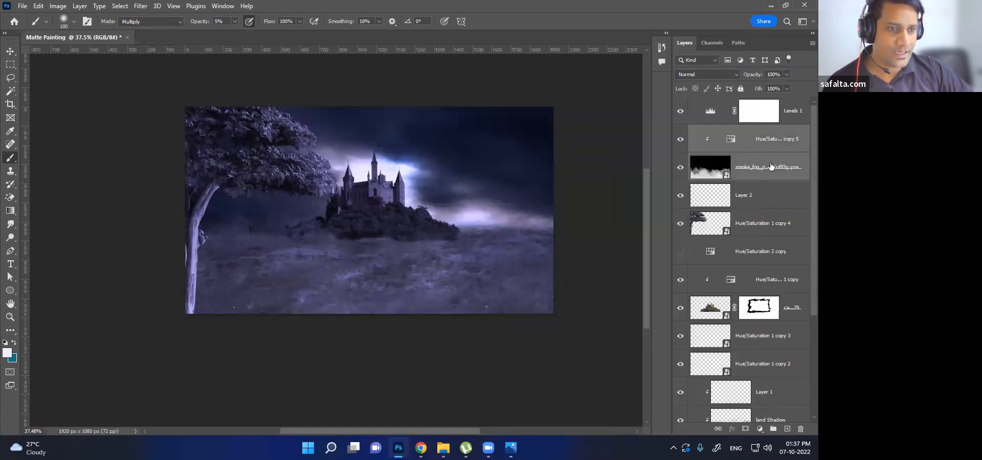
click(762, 76)
drag(763, 76, 736, 77)
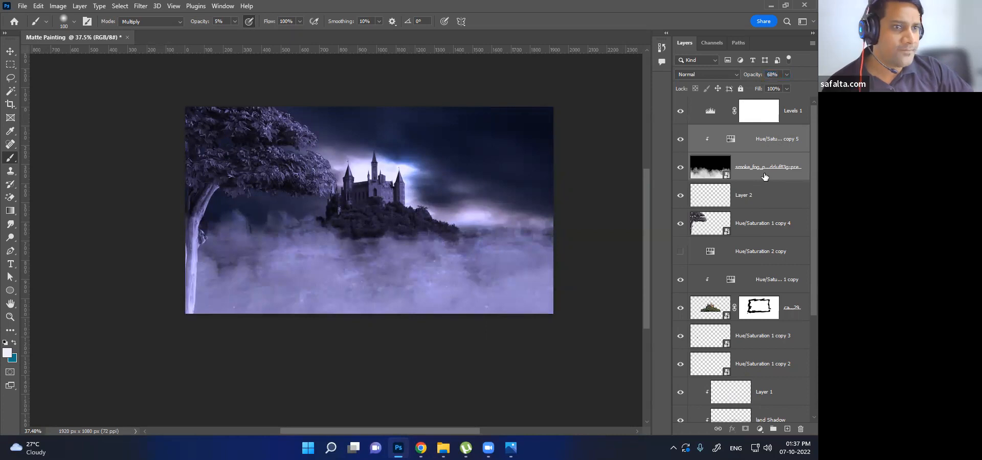
Try converting the fog layer and its clipped adjustment into one smart object, and undo the conversion
right_click(764, 173)
click(690, 109)
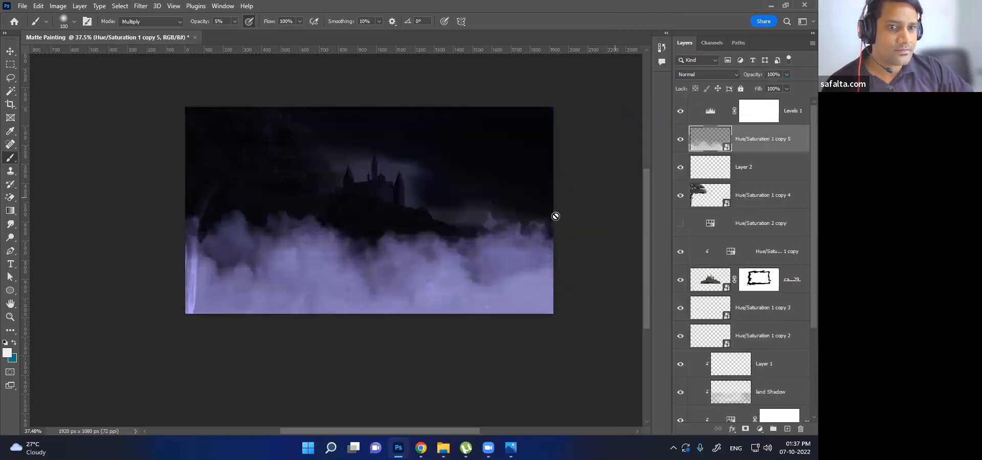
key(ctrl+z)
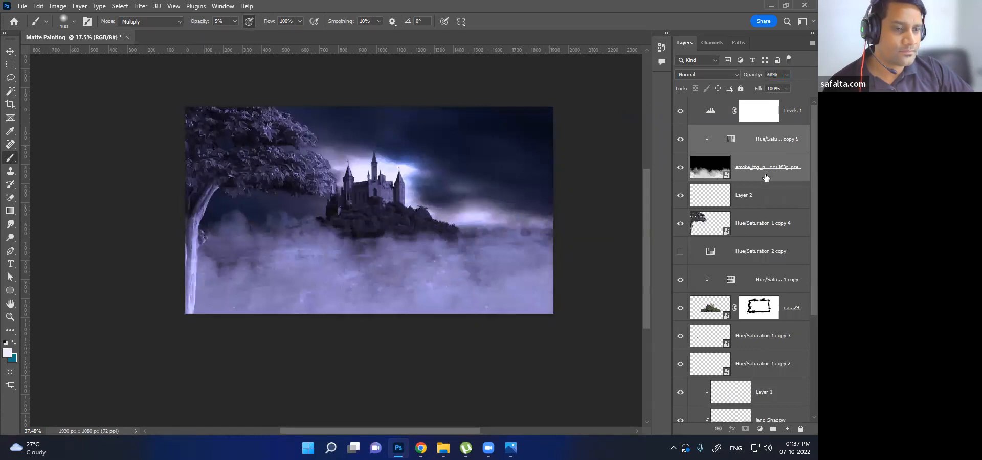
Convert the fog layer and its clipped adjustment into one smart object and set its blend mode to Screen
right_click(765, 175)
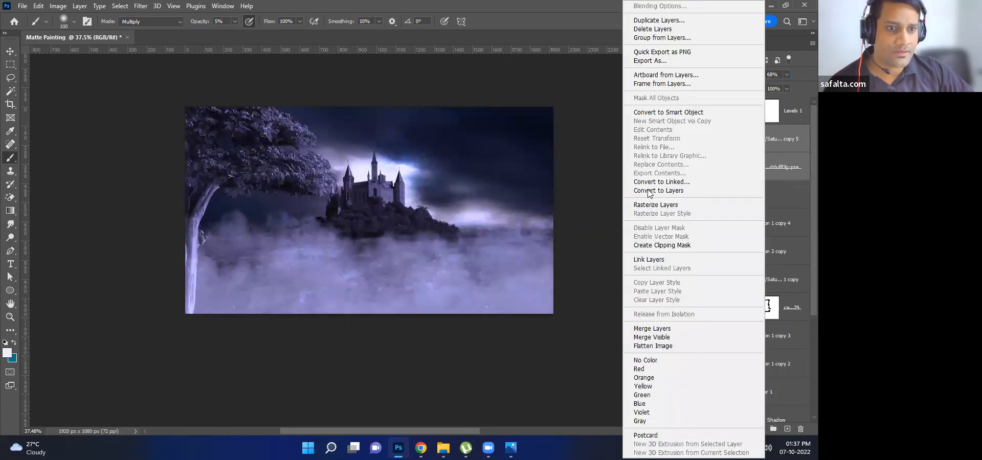
click(661, 113)
click(707, 74)
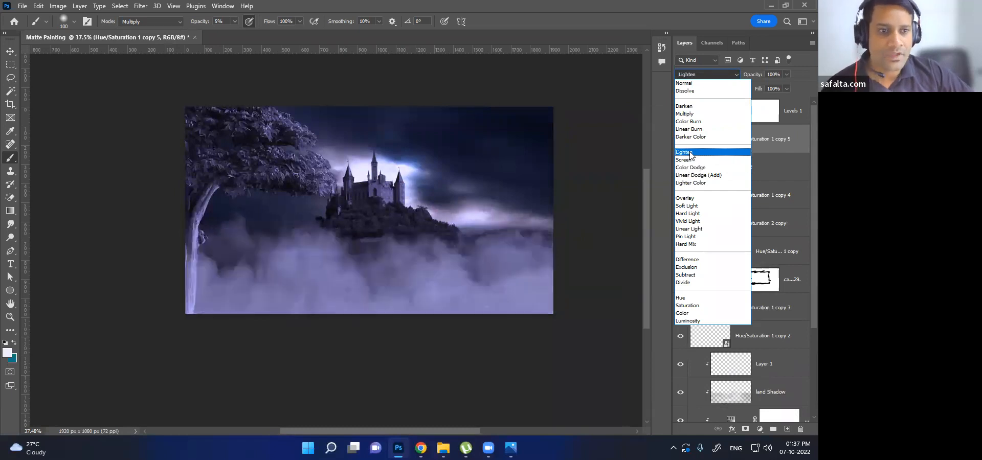
click(690, 160)
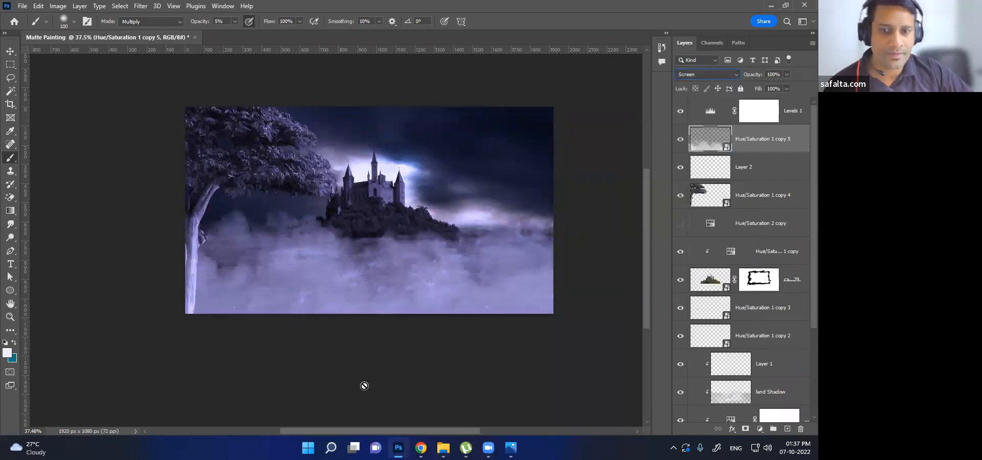
Scale the fog smart object to 45%, place it behind the tree at the horizon, and reorder it just above the castle's clipped adjustment
key(ctrl+t)
drag(553, 107, 325, 275)
mouse_move(319, 308)
mouse_down()
mouse_move(306, 226)
mouse_move(307, 238)
mouse_up()
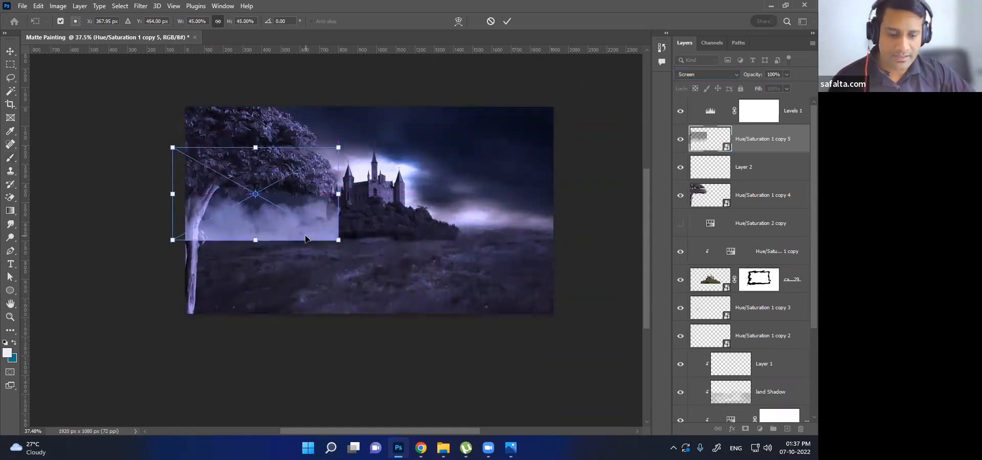
key(Return)
key(b)
drag(748, 155, 733, 238)
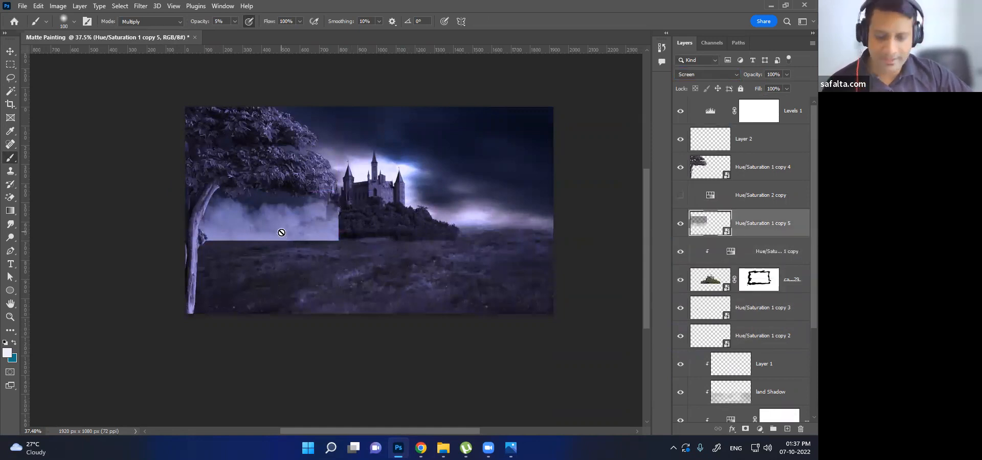
Duplicate the small fog strip twice sideways so the copies line up along the horizon to the canvas's right edge
key(v)
drag(280, 235, 563, 234)
scroll(403, 230, up, 3)
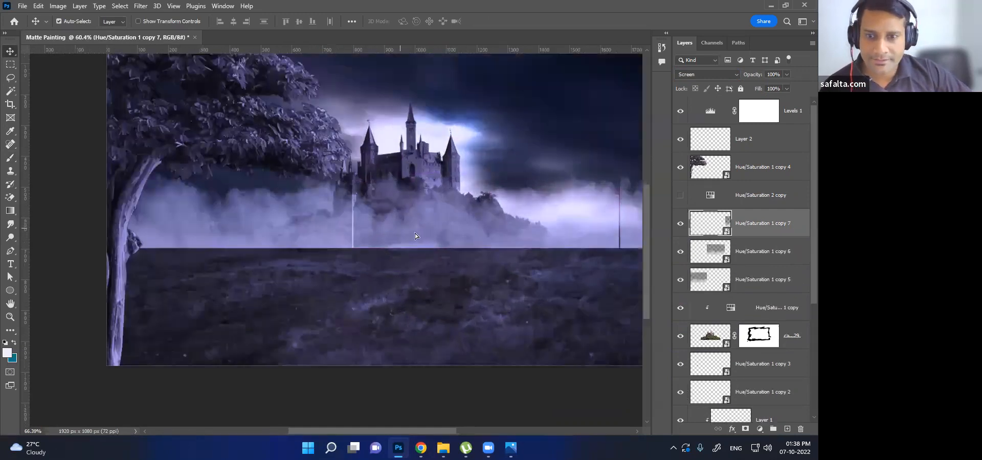
scroll(414, 235, up, 3)
click(421, 237)
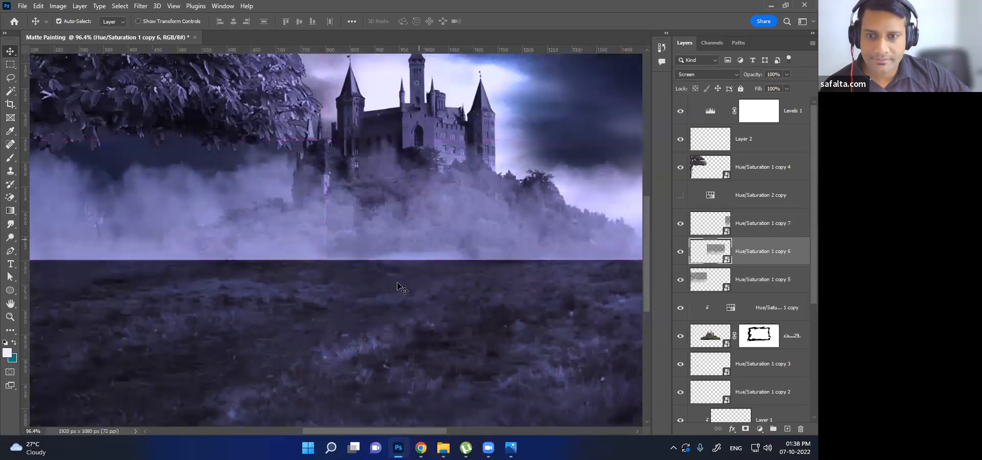
scroll(403, 318, down, 3)
scroll(524, 299, down, 5)
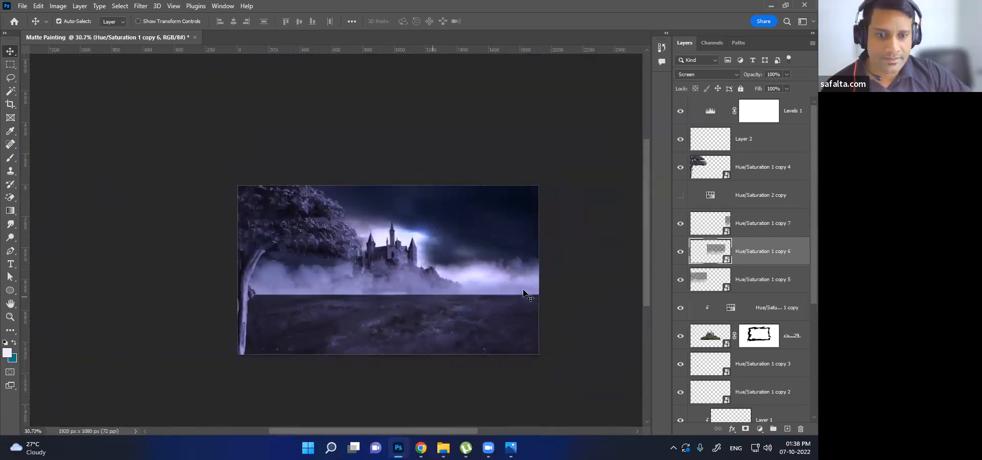
Convert the three horizon fog strips into one smart object
ctrl+click(767, 282)
ctrl+click(768, 224)
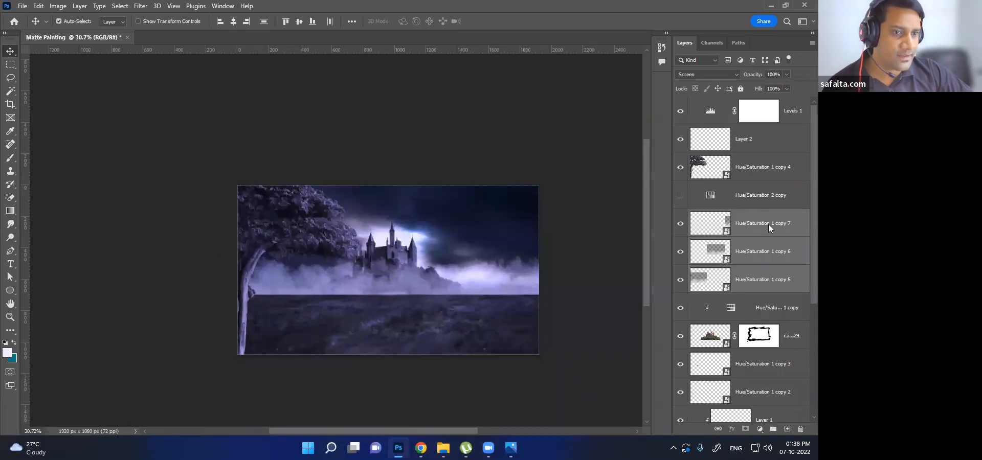
right_click(768, 224)
click(646, 113)
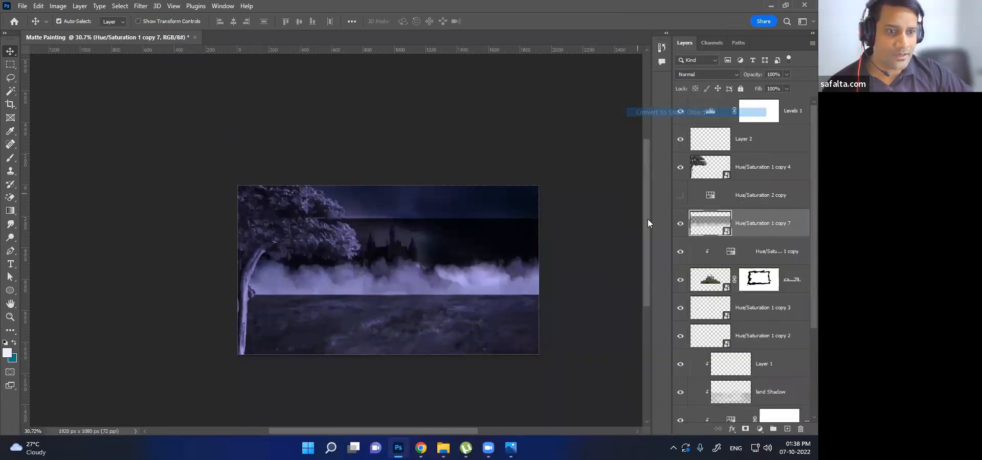
Add a layer mask to the combined fog layer and set its blend mode to Screen
click(747, 429)
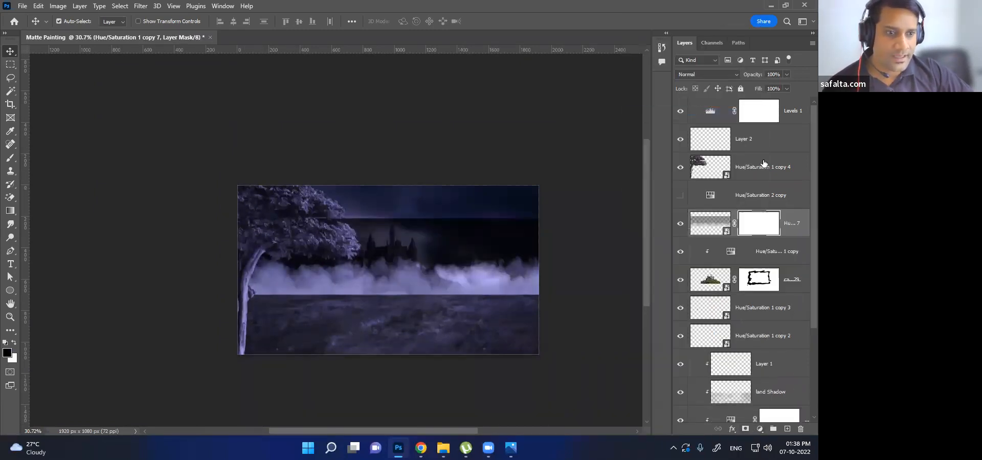
click(723, 75)
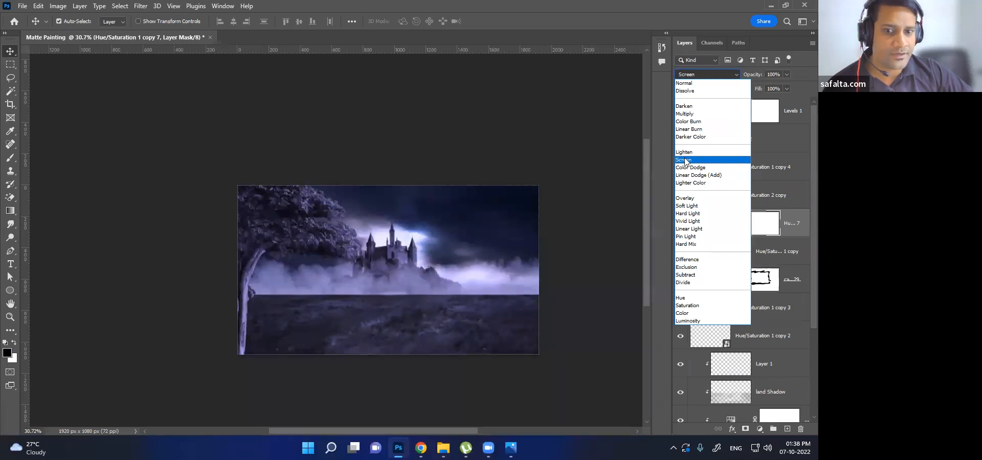
click(685, 160)
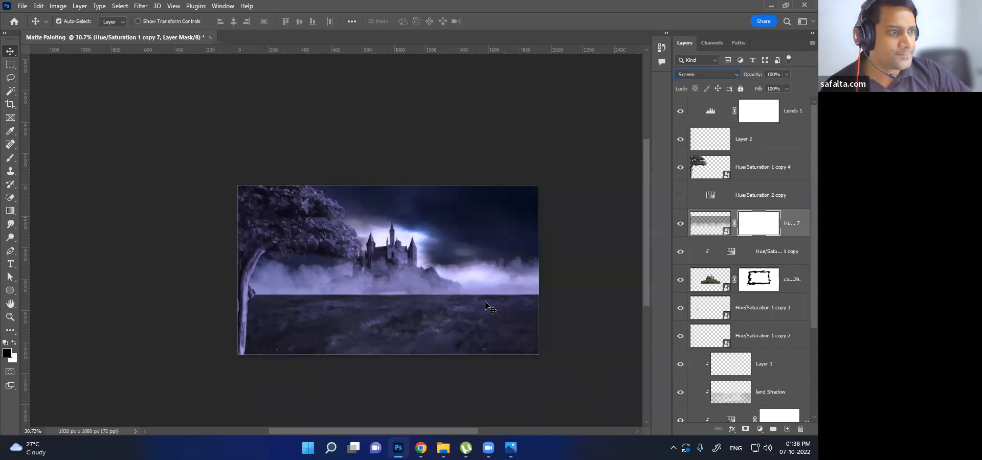
With the brush at 100% opacity, paint black on the fog mask to hide its hard lower edge and clear the castle hill
drag(489, 264, 442, 220)
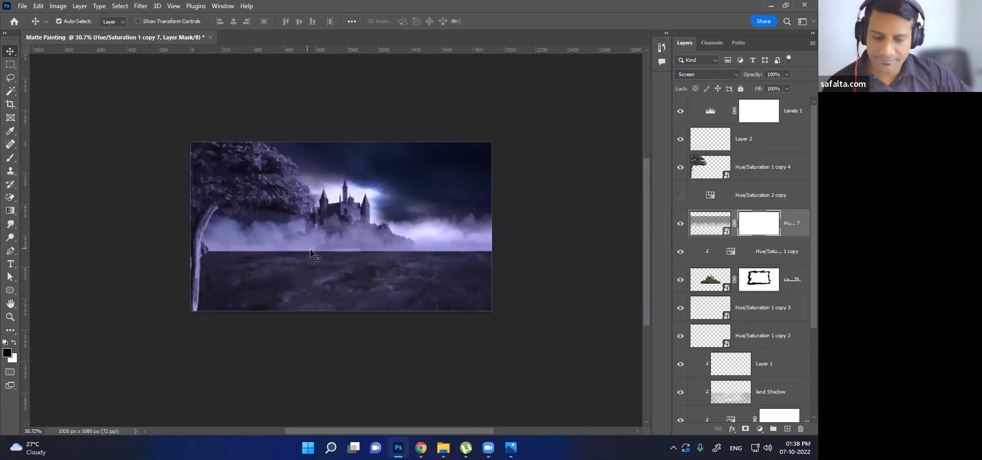
key(b)
click(234, 21)
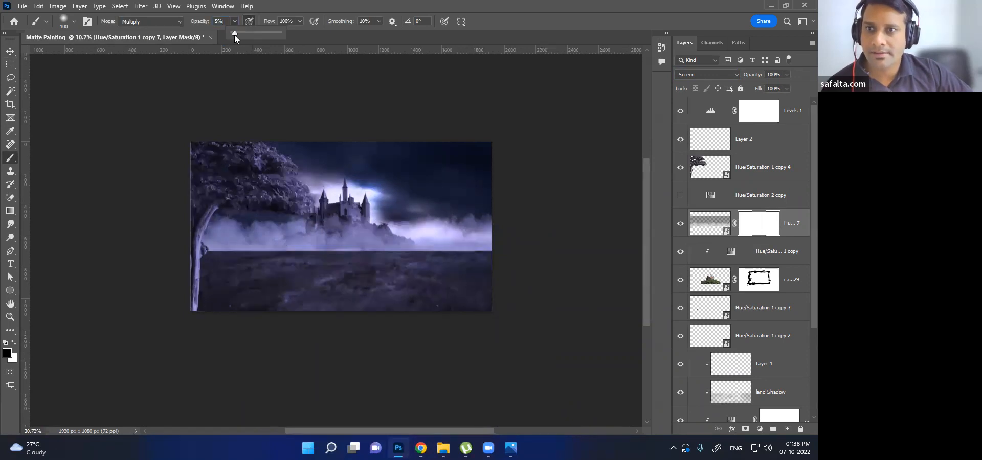
scroll(460, 263, up, 4)
scroll(496, 256, up, 4)
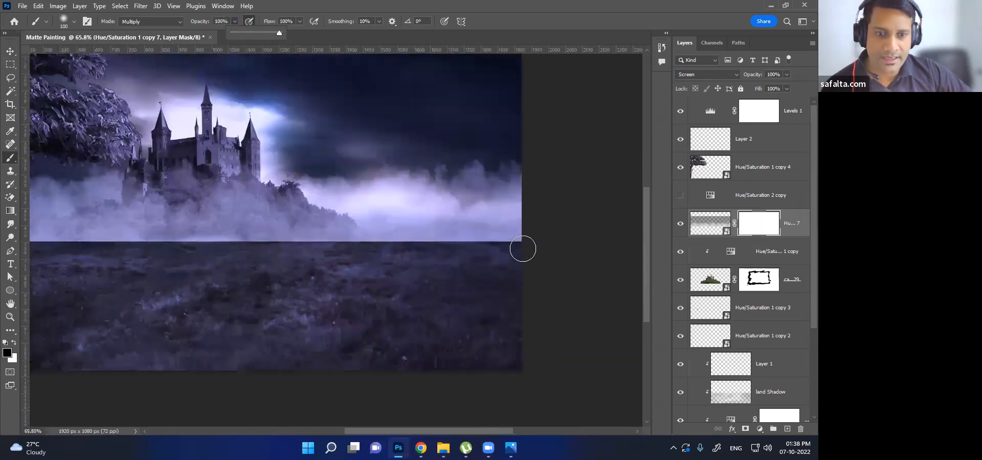
mouse_move(370, 253)
mouse_down()
mouse_move(346, 243)
mouse_move(417, 245)
mouse_move(301, 245)
mouse_move(345, 247)
mouse_move(276, 235)
mouse_move(312, 227)
mouse_move(287, 213)
mouse_move(335, 234)
mouse_move(276, 230)
mouse_move(217, 201)
mouse_move(262, 210)
mouse_move(189, 205)
mouse_move(88, 230)
mouse_up()
mouse_move(148, 237)
mouse_down()
mouse_move(424, 236)
mouse_move(351, 226)
mouse_move(362, 235)
mouse_move(515, 237)
mouse_move(360, 254)
mouse_move(197, 237)
mouse_move(157, 245)
mouse_up()
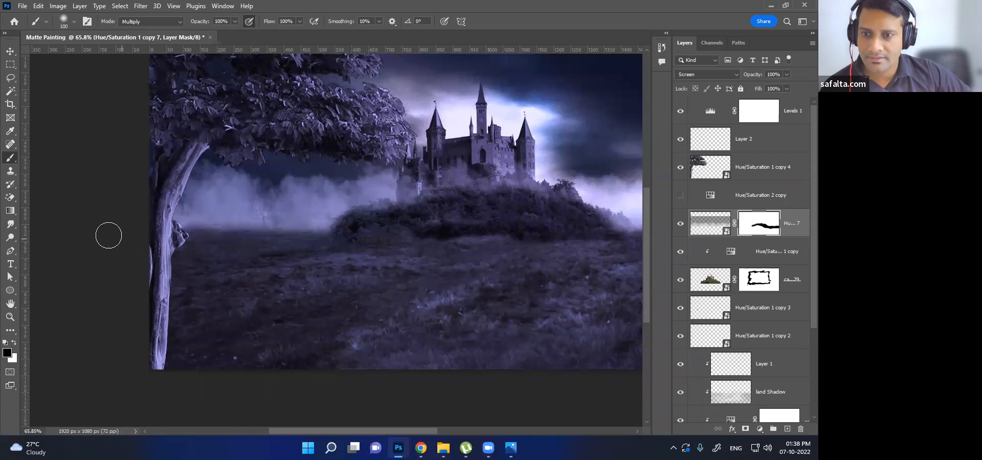
click(10, 51)
scroll(88, 206, down, 4)
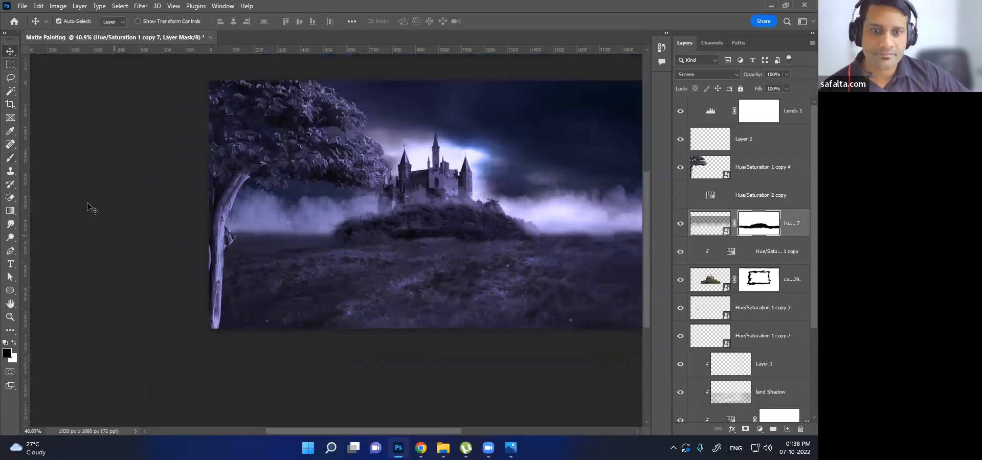
scroll(287, 224, up, 1)
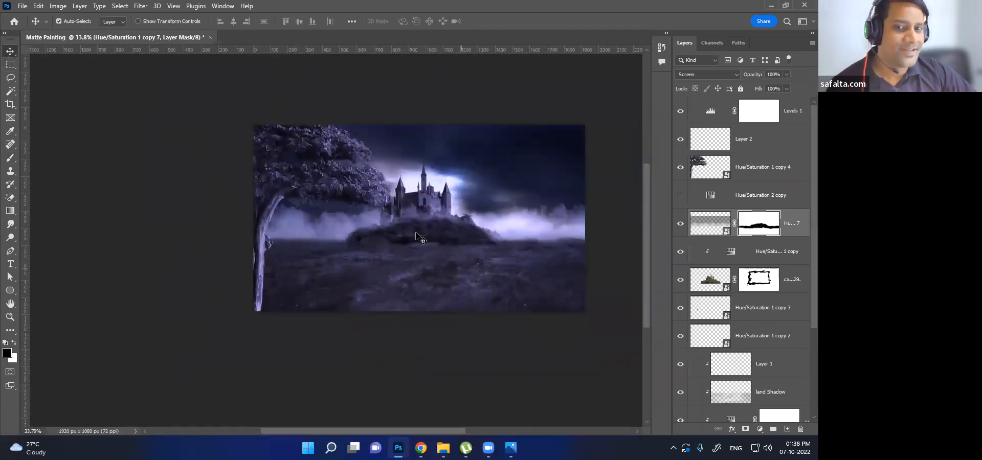
Duplicate the masked horizon fog layer and move the copy down over the grass field
drag(438, 215, 374, 206)
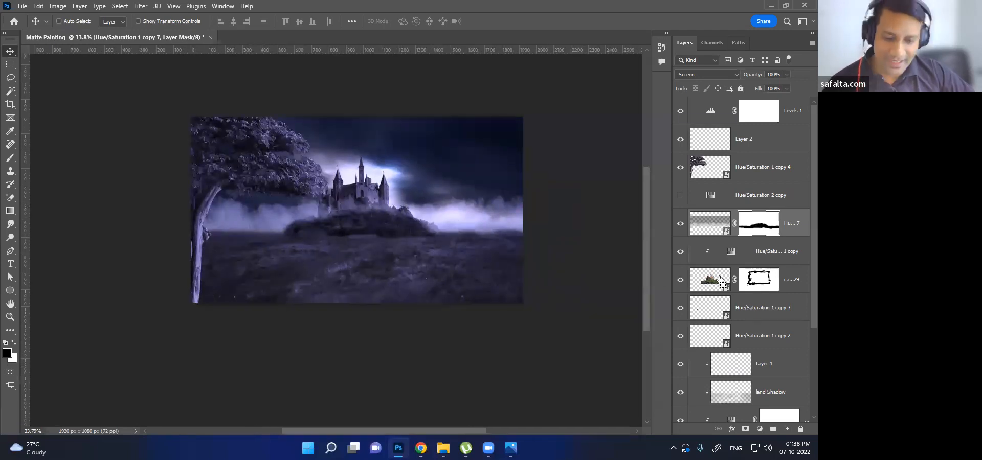
key(ctrl+j)
drag(444, 223, 458, 249)
Enlarge the fog copy to more than twice its size, tilt it slightly, and position it across the foreground grass
key(ctrl+t)
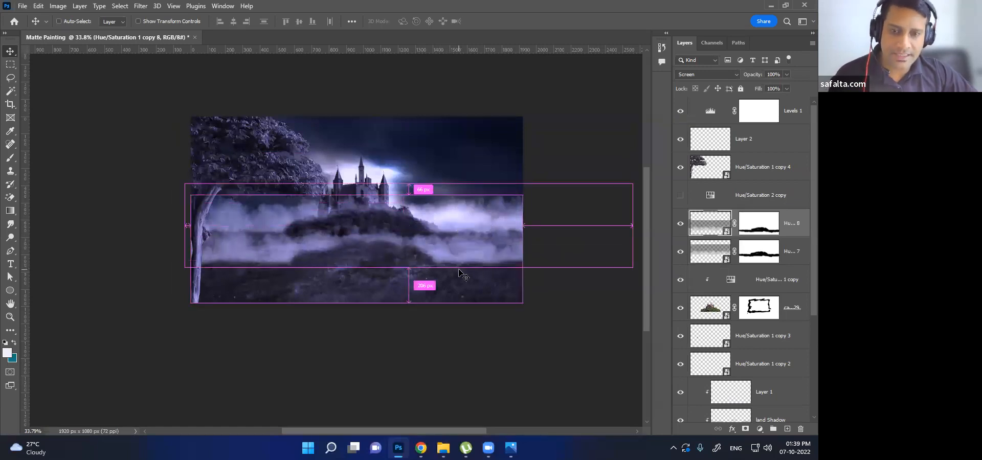
scroll(576, 290, down, 2)
drag(518, 260, 670, 308)
drag(211, 280, 216, 264)
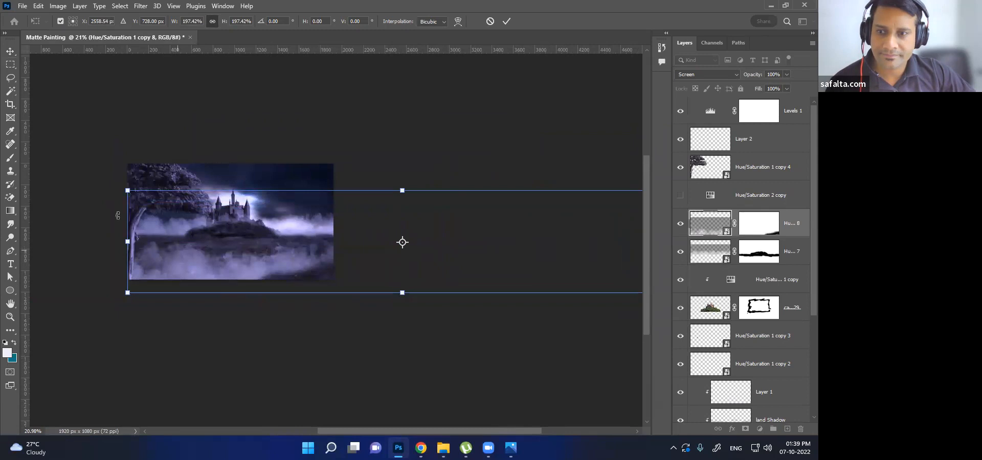
drag(124, 191, 55, 174)
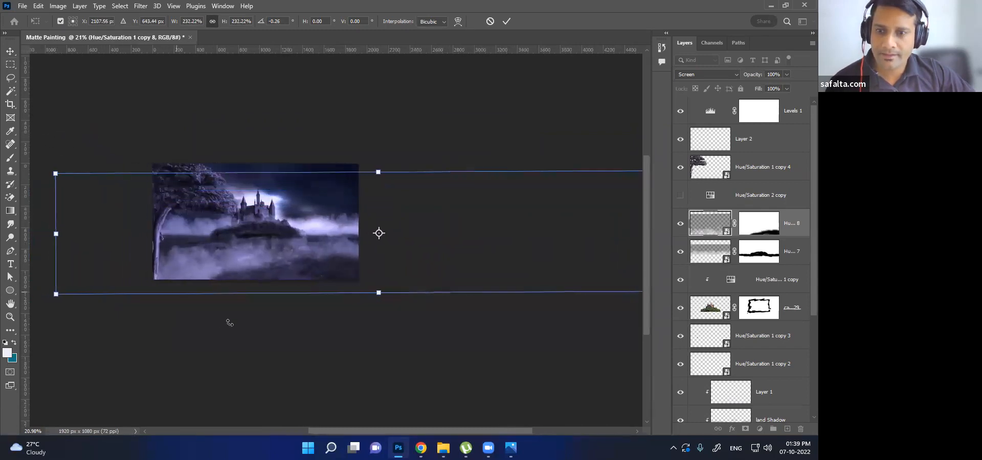
drag(50, 299, 70, 324)
key(ctrl+minus)
drag(75, 183, 72, 202)
drag(277, 256, 303, 261)
scroll(293, 267, up, 4)
scroll(293, 270, up, 2)
key(Return)
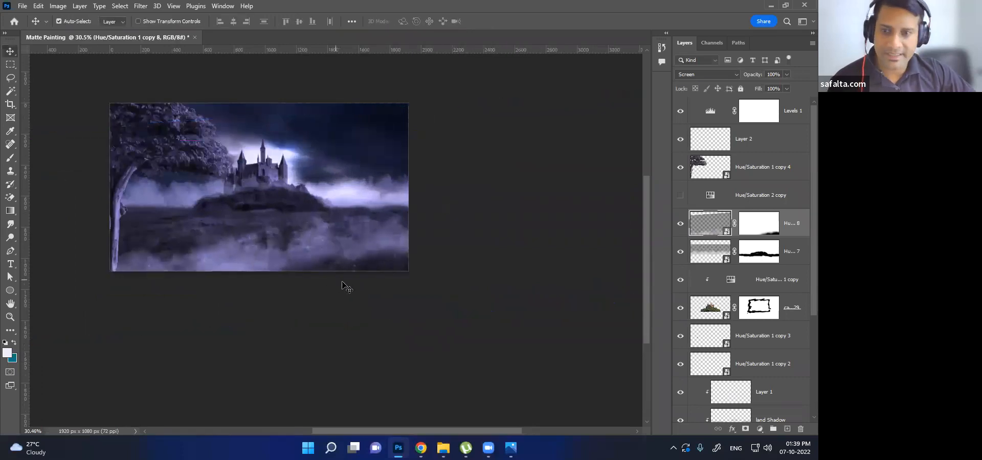
scroll(340, 281, up, 1)
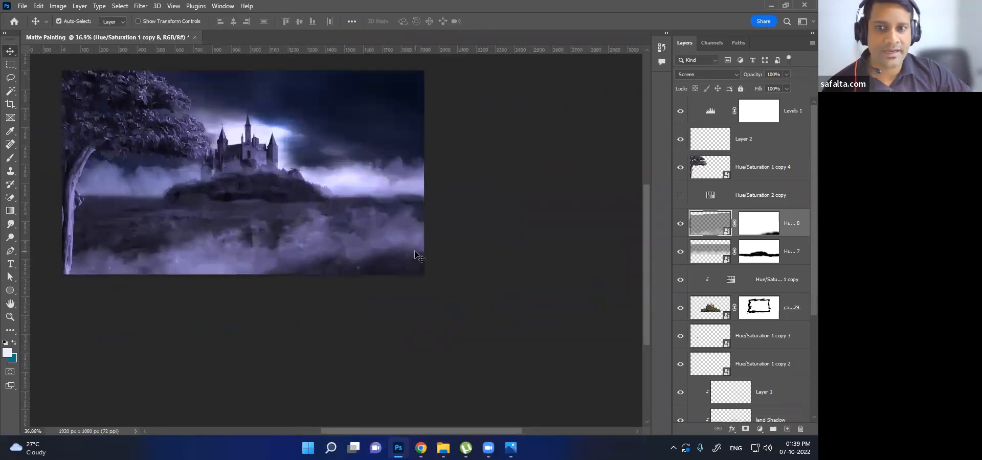
scroll(416, 254, down, 1)
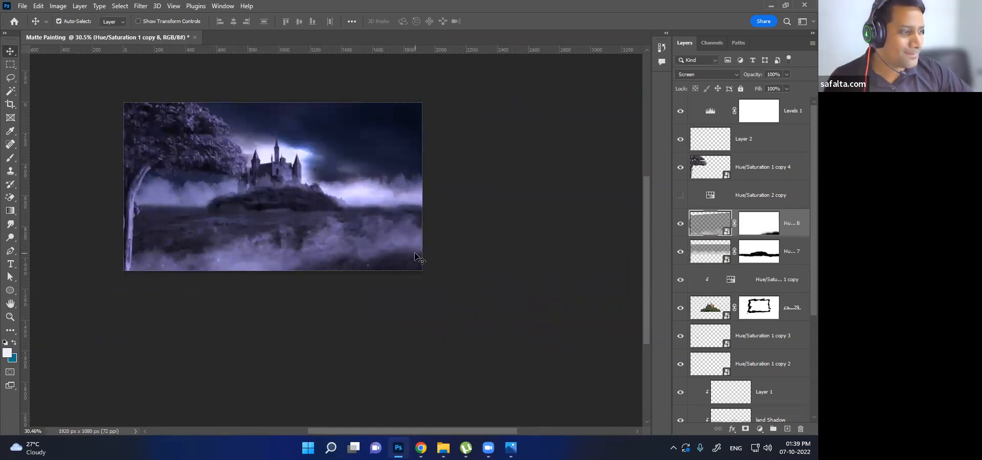
Place the moon_PNG36 image from folder 1 into the painting and position it in the sky right of the castle
mouse_move(443, 448)
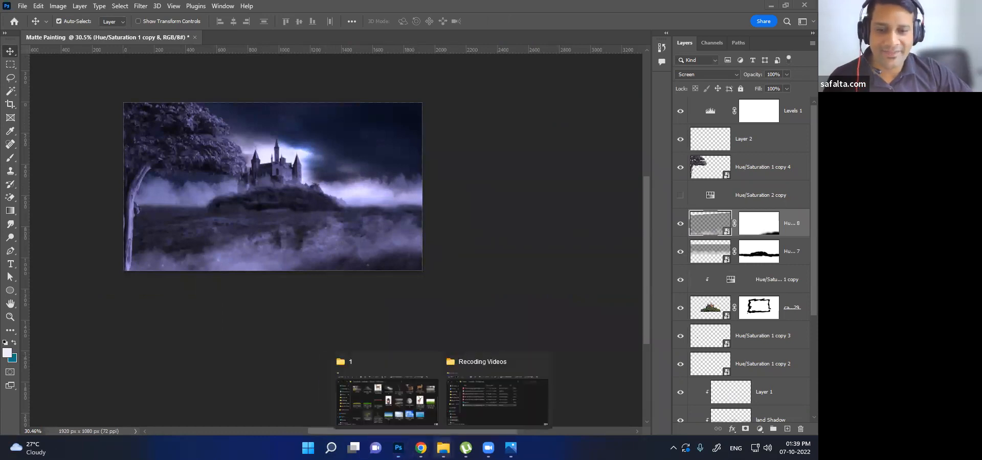
click(401, 419)
drag(644, 279, 223, 164)
drag(277, 210, 366, 145)
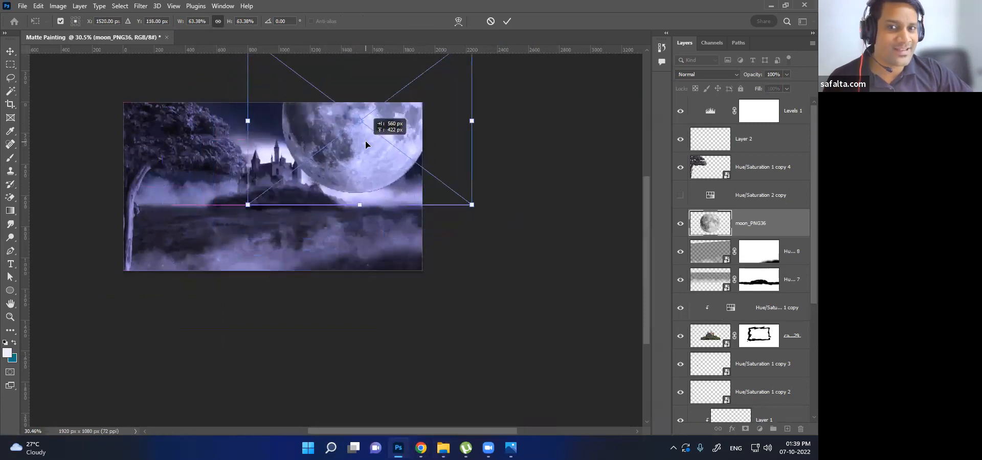
key(Return)
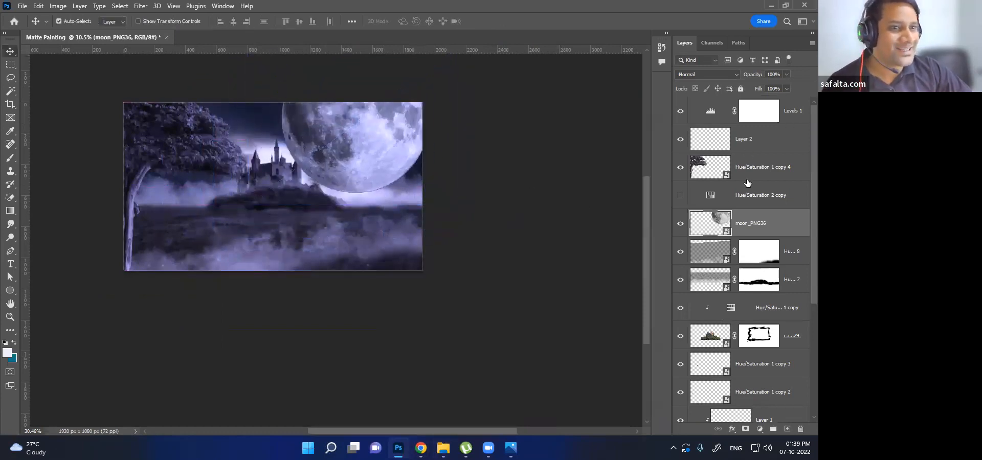
Move the moon layer below the Hue/Saturation 1 copy 2 layer and set its blend mode to Screen
scroll(748, 230, down, 3)
drag(750, 144, 752, 282)
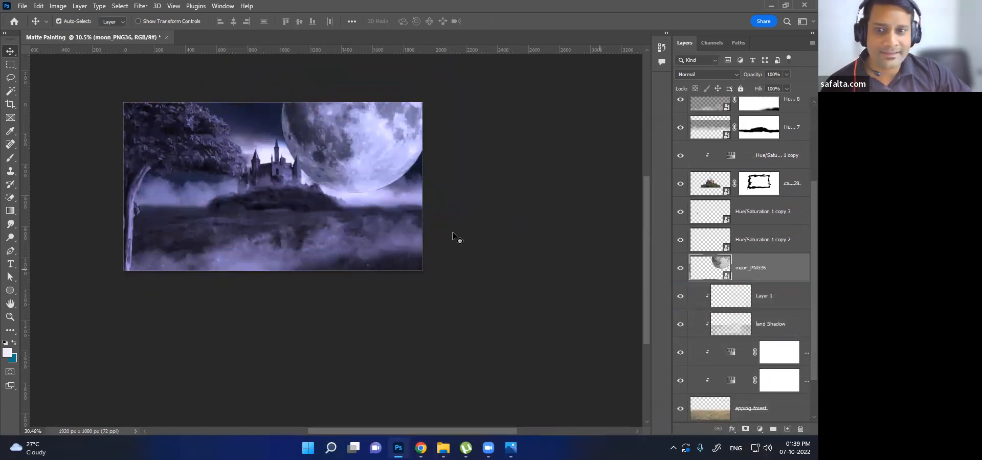
click(723, 78)
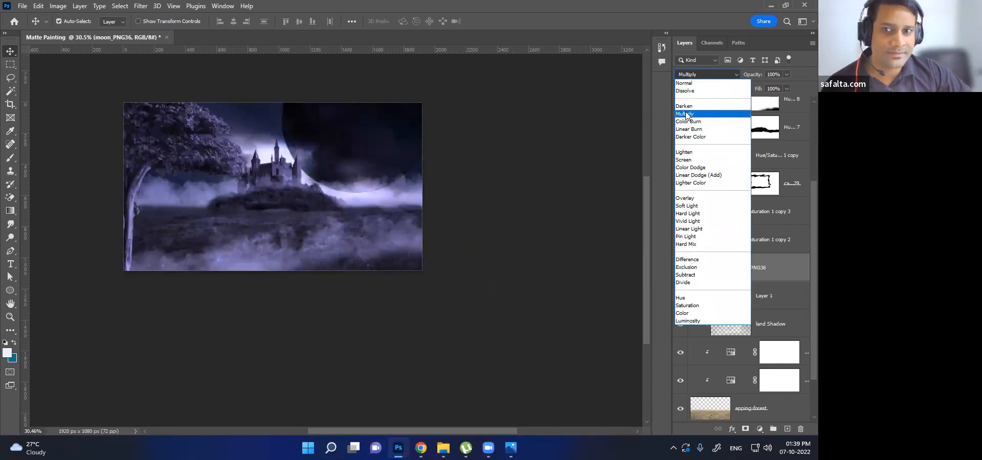
click(687, 161)
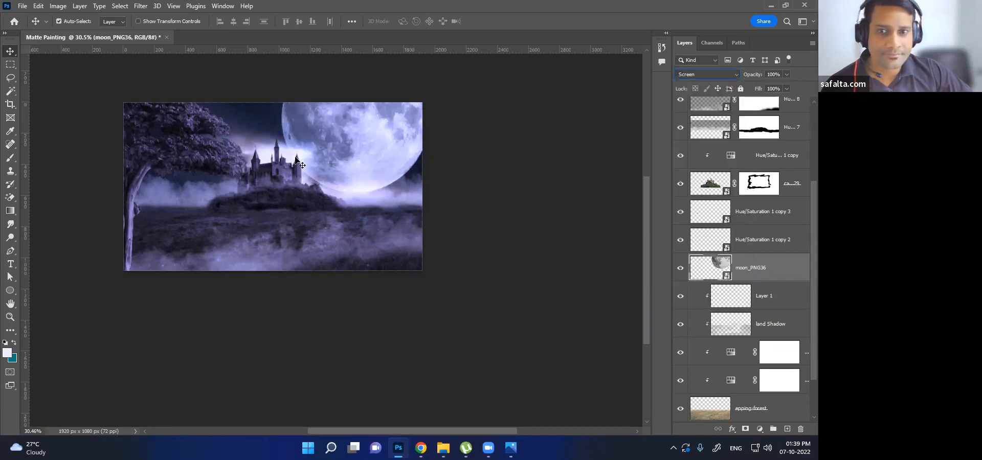
Lock the foreground fog layer and shift the moon slightly up and right into the sky's corner
click(362, 125)
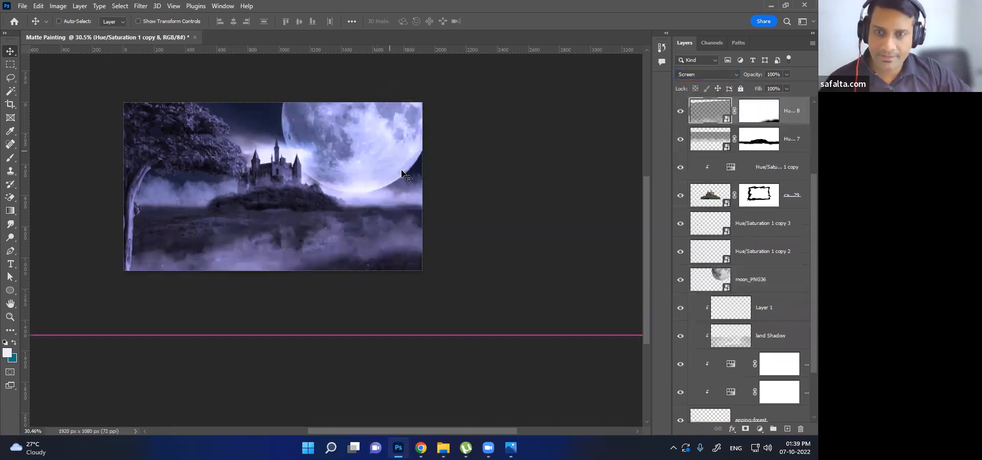
click(740, 88)
click(402, 113)
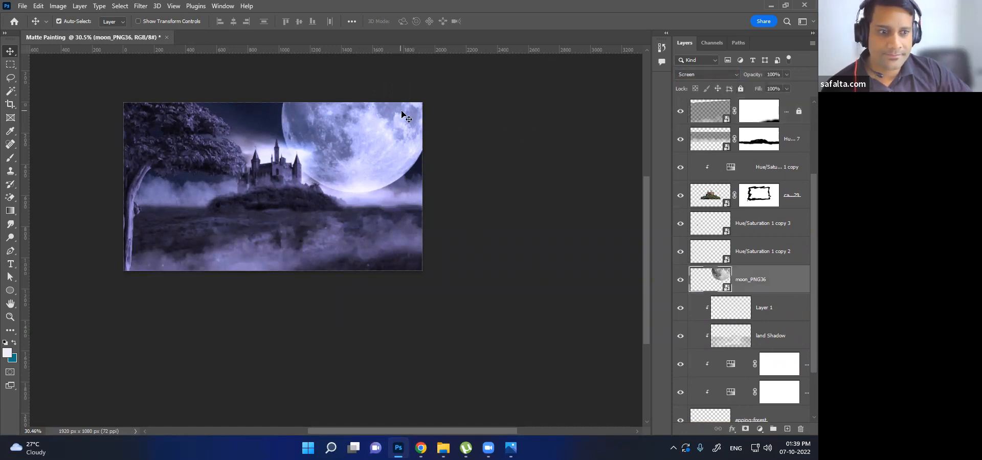
mouse_move(413, 115)
mouse_down()
mouse_move(432, 89)
mouse_move(423, 101)
mouse_up()
Move the moon layer directly above Dark_sky, and clip a copy of the grass field's Hue/Saturation adjustment to it
scroll(694, 337, down, 3)
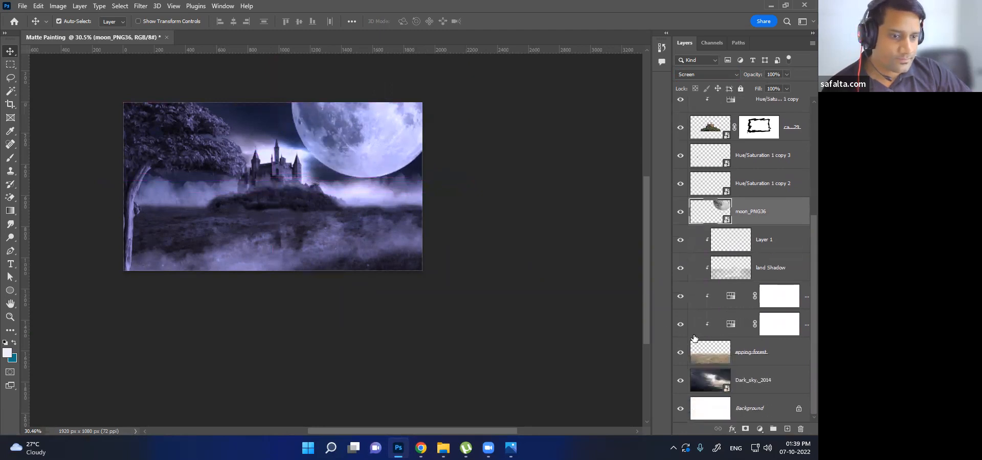
drag(750, 230, 736, 369)
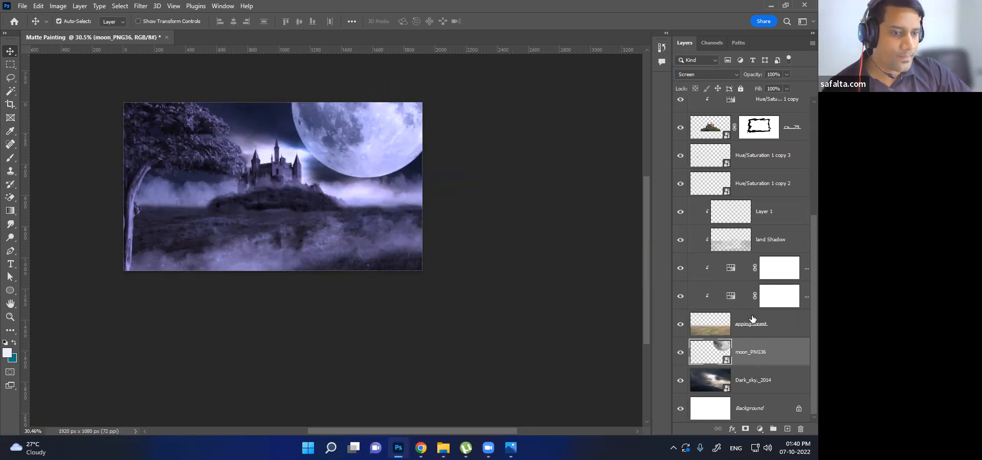
drag(739, 297, 751, 358)
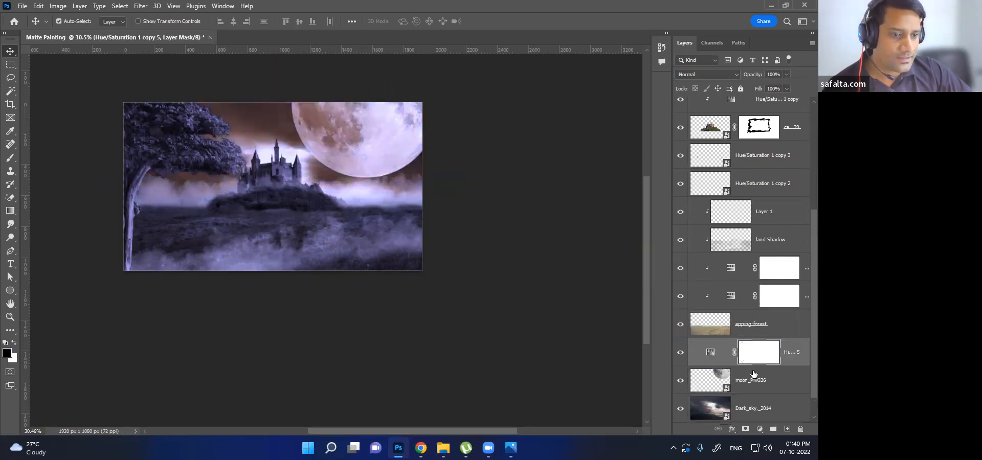
alt+click(750, 361)
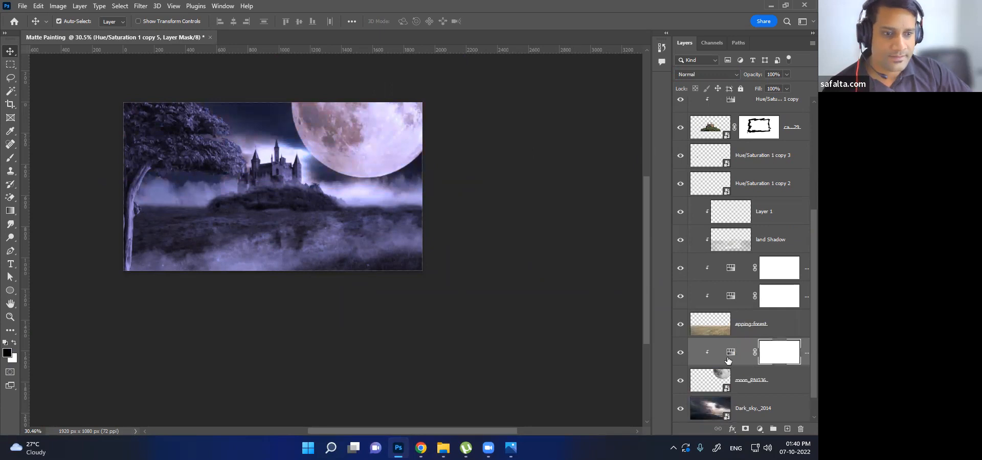
Set the moon's clipped Hue/Saturation adjustment to hue 207, saturation 15 and lightness -63
double_click(730, 357)
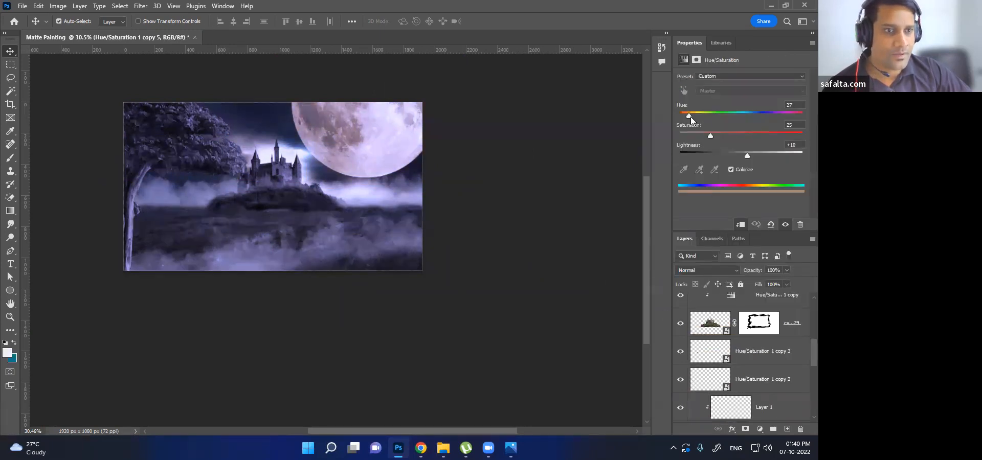
drag(697, 118, 698, 136)
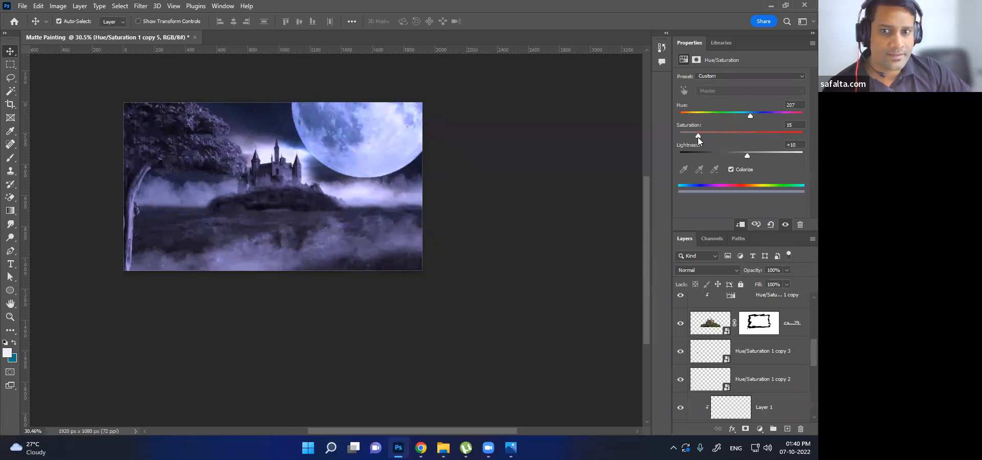
drag(741, 156, 699, 159)
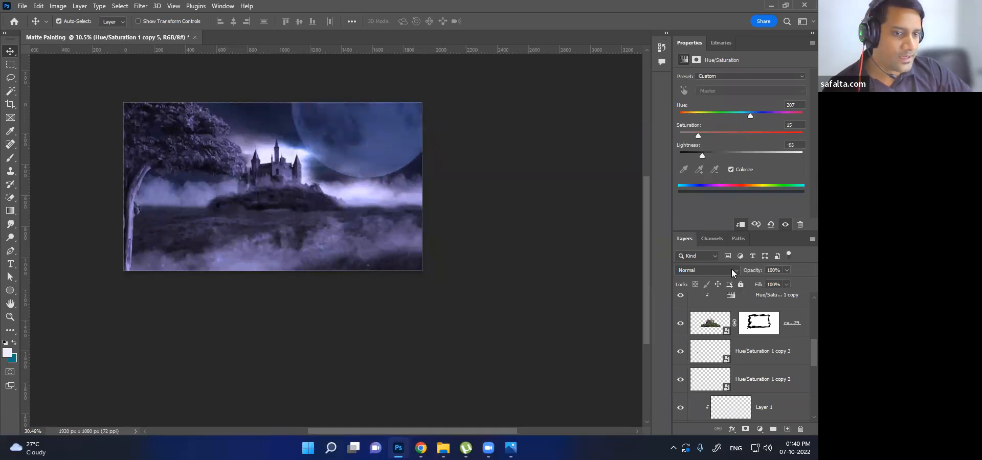
click(811, 43)
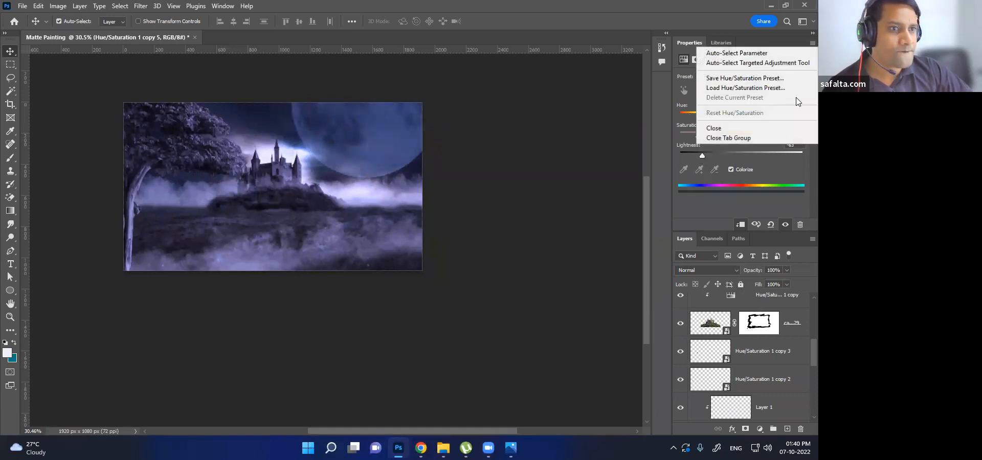
click(741, 139)
Set the moon_PNG36 layer's blend mode to Color Dodge
scroll(712, 311, down, 2)
click(726, 347)
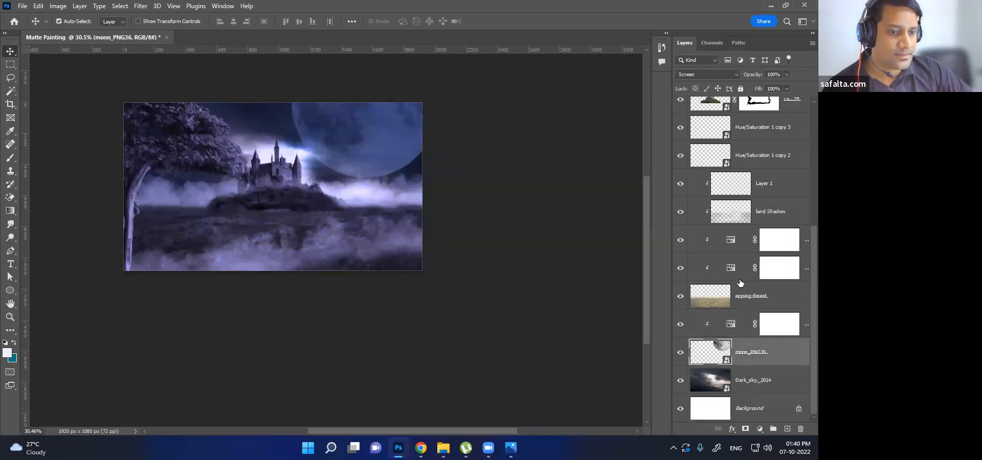
click(708, 74)
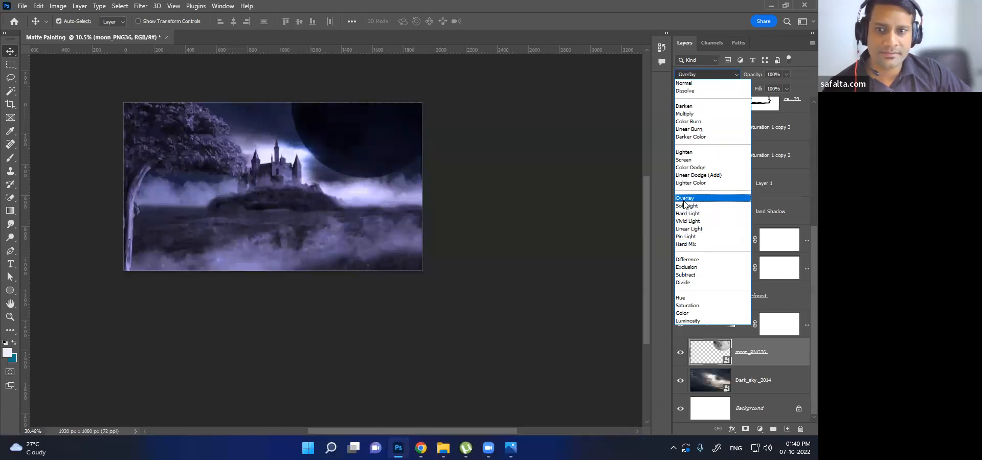
click(685, 169)
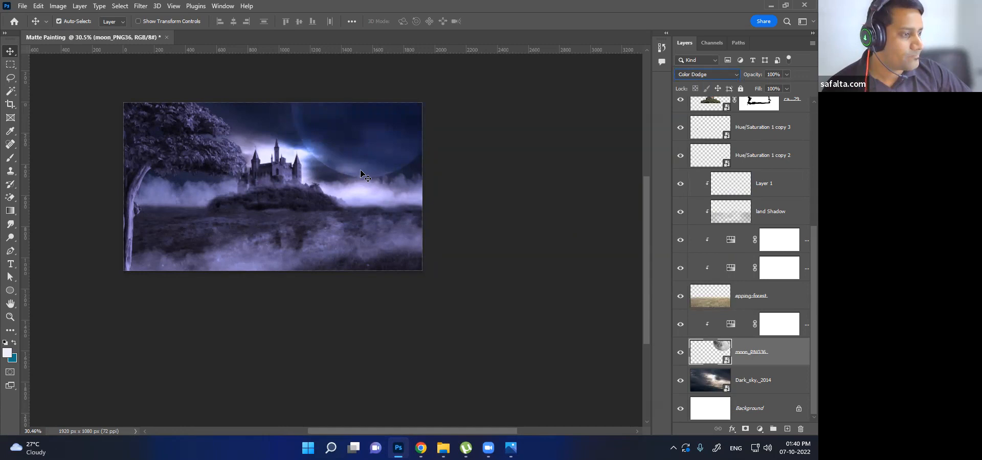
click(366, 306)
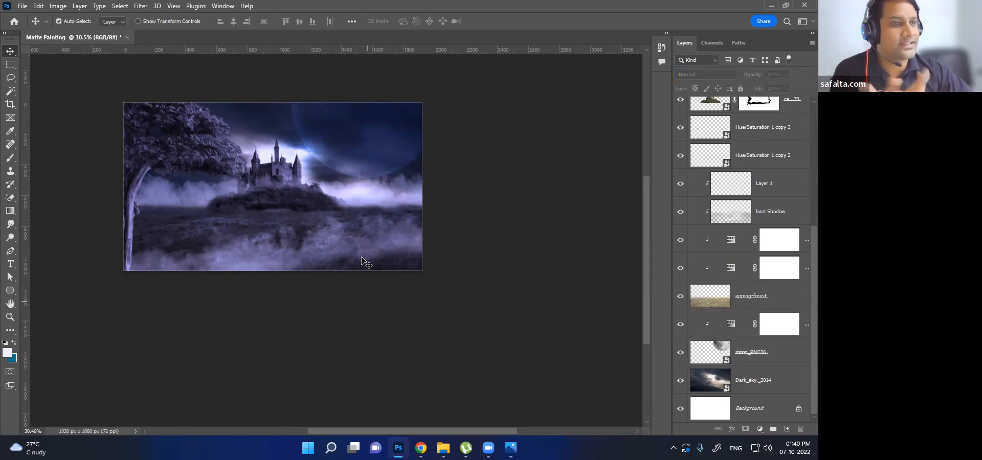
Lower the moon_PNG36 layer's opacity to 30%
scroll(366, 262, up, 3)
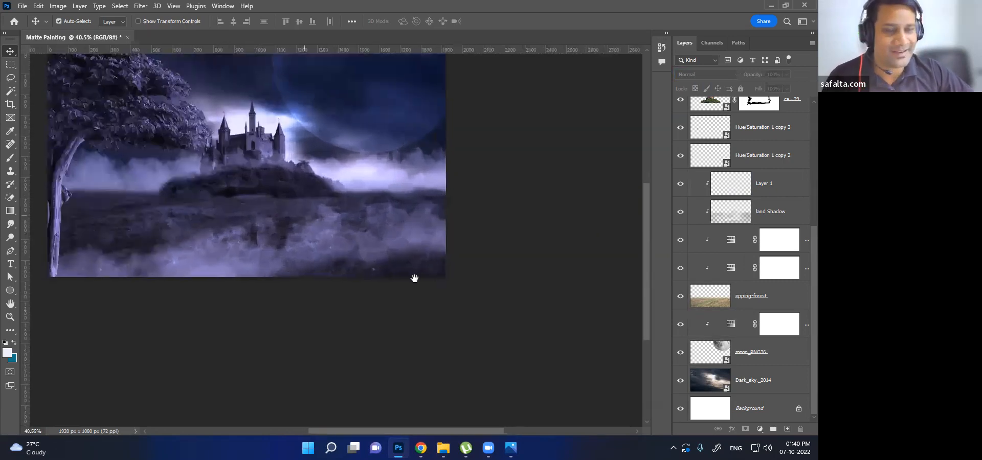
drag(304, 216, 419, 280)
scroll(416, 289, up, 1)
scroll(417, 288, down, 1)
drag(419, 316, 408, 319)
click(769, 388)
click(757, 361)
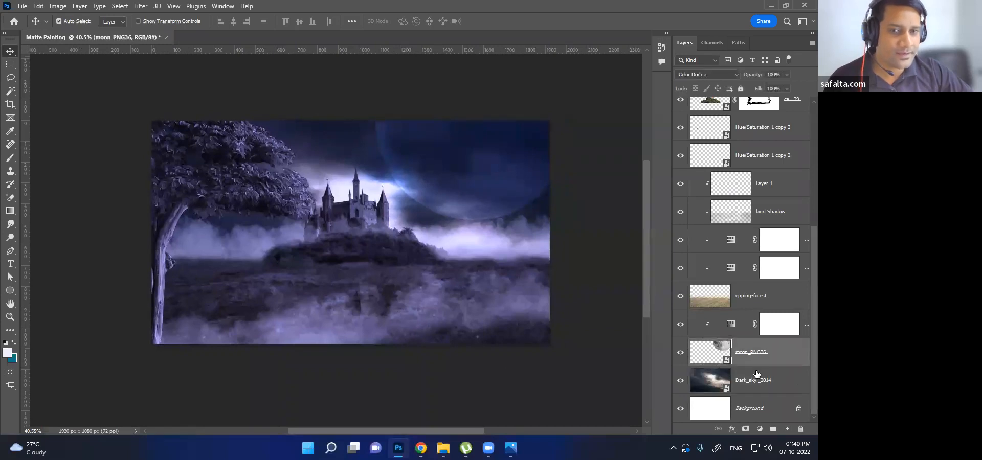
drag(751, 76, 715, 77)
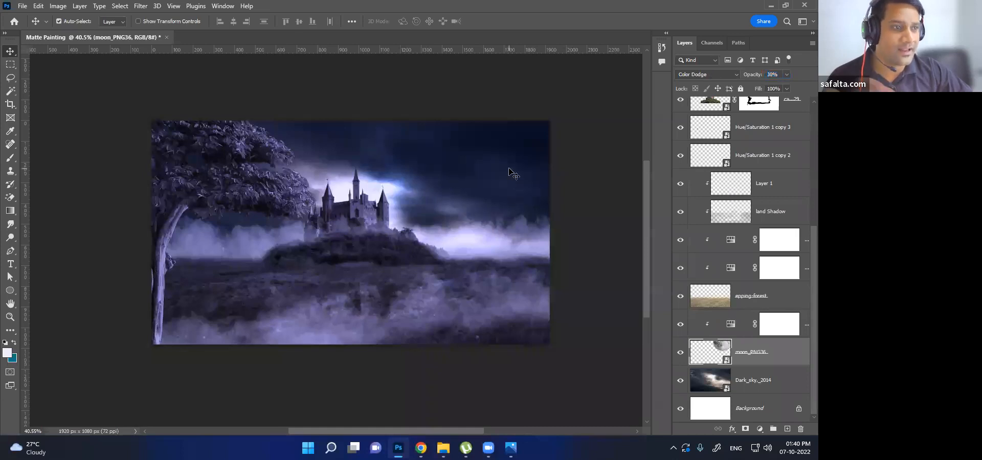
scroll(507, 169, down, 1)
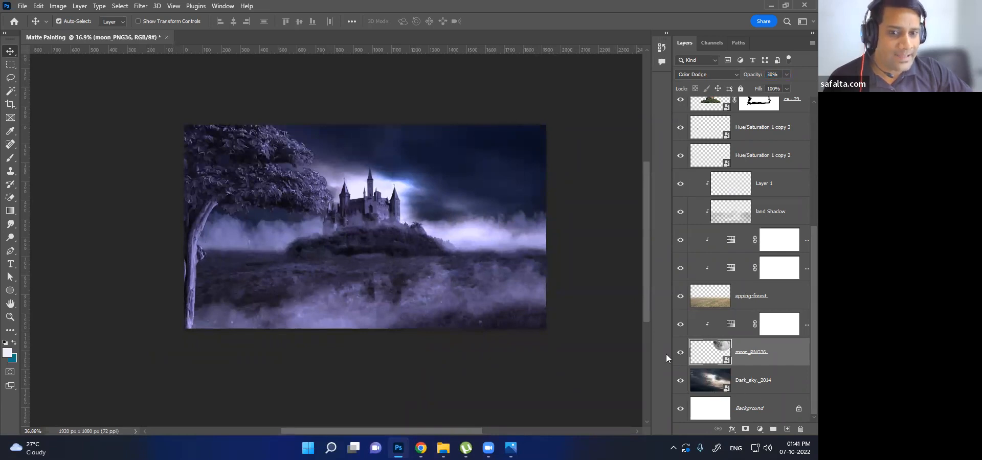
click(761, 391)
scroll(762, 215, up, 5)
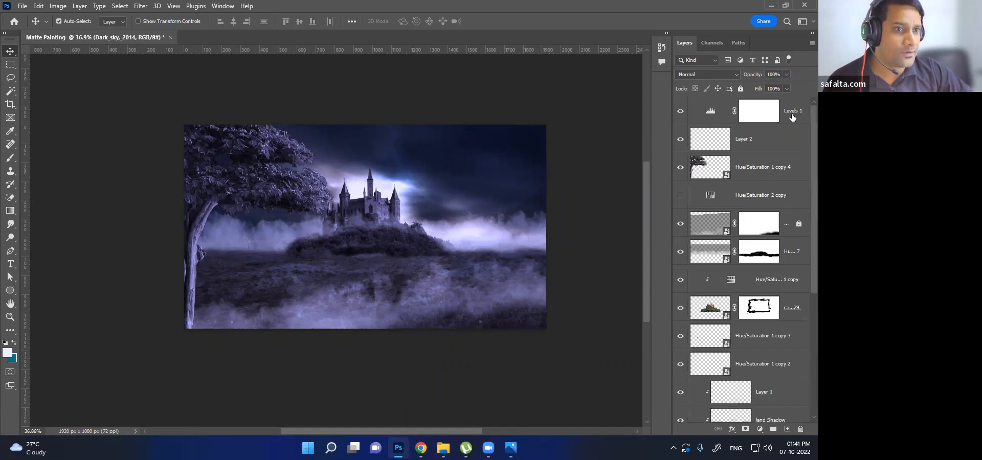
shift+click(792, 116)
right_click(792, 114)
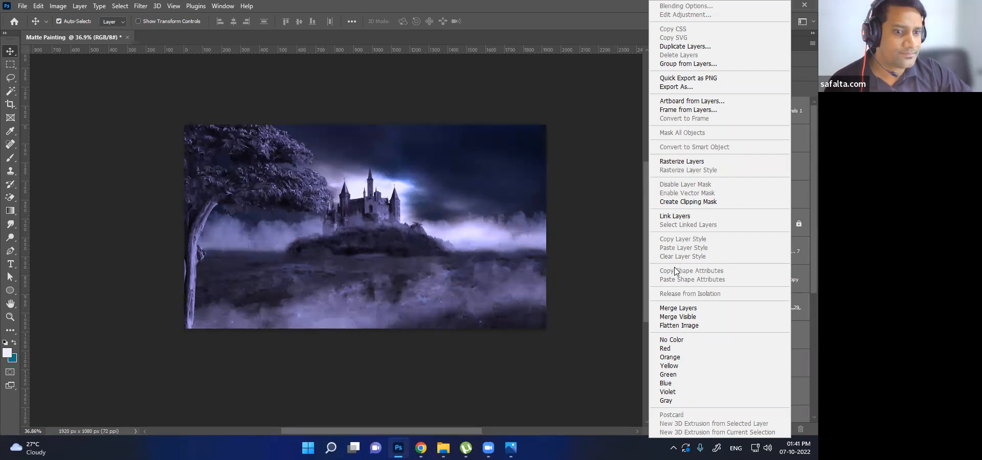
click(615, 148)
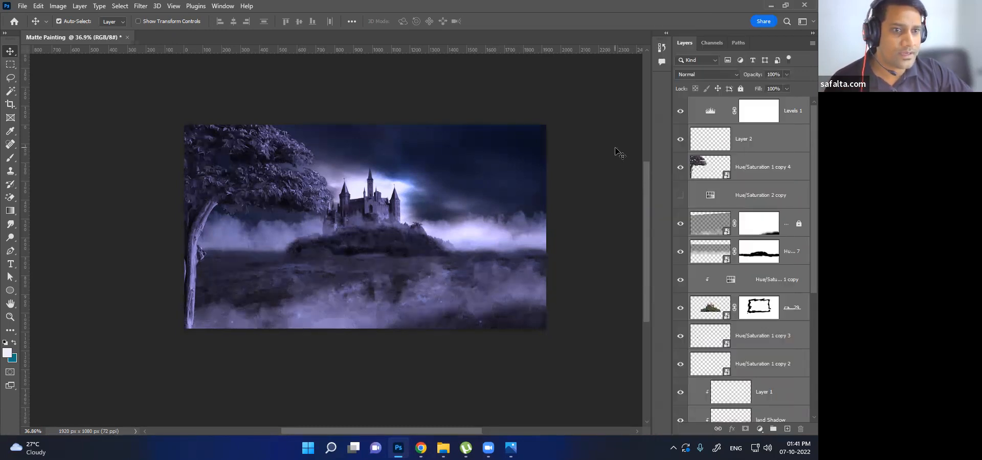
Delete the hidden Hue/Saturation 2 copy adjustment layer
click(793, 111)
click(737, 207)
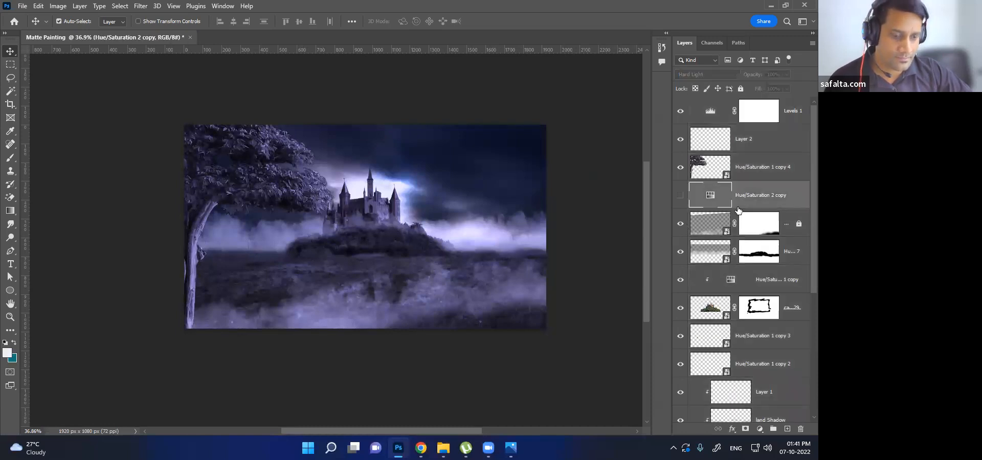
key(Delete)
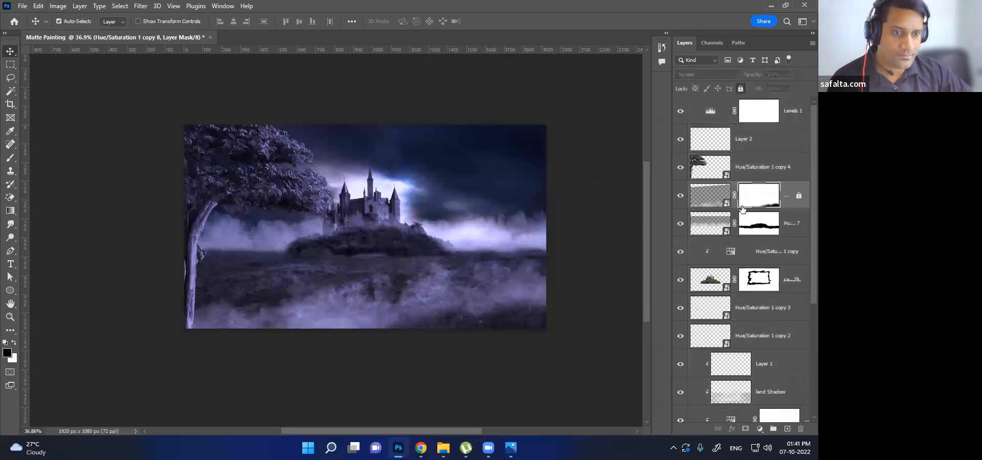
Convert all layers from Levels 1 down to Dark_sky into a single smart object above the Background
click(794, 117)
scroll(754, 286, down, 3)
shift+click(764, 377)
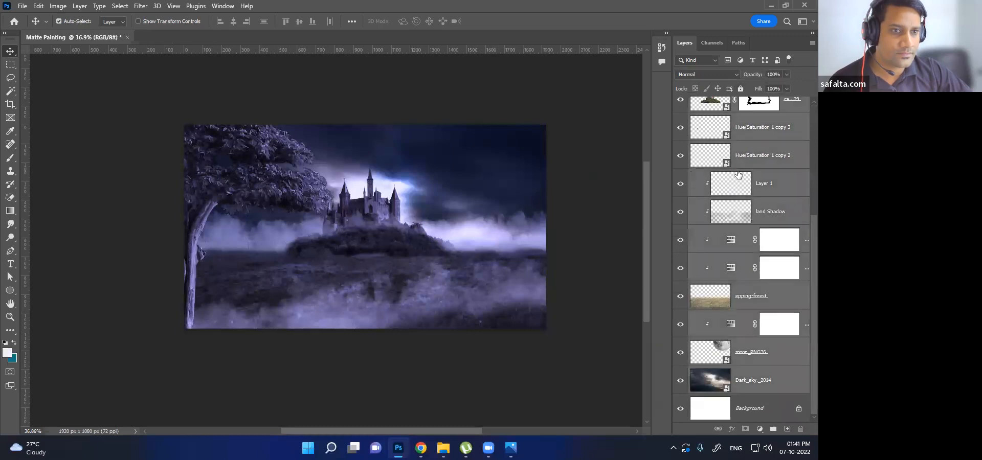
scroll(739, 154, up, 4)
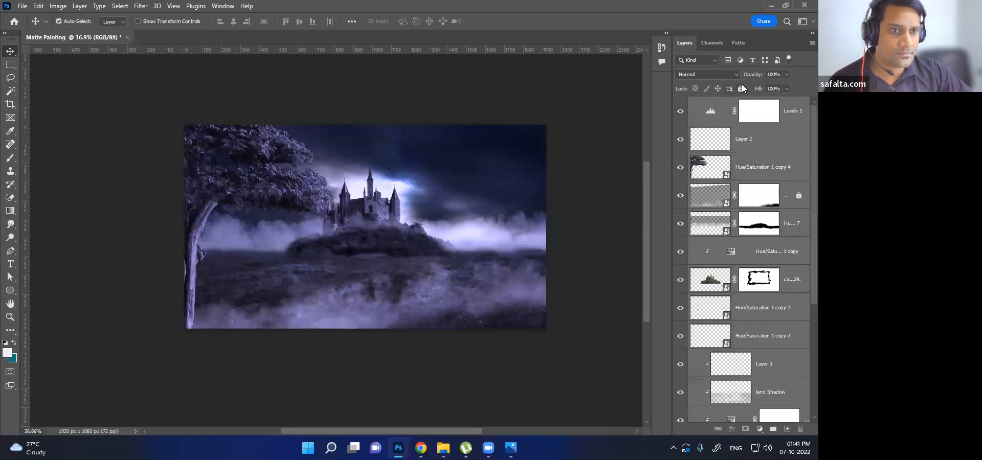
right_click(786, 117)
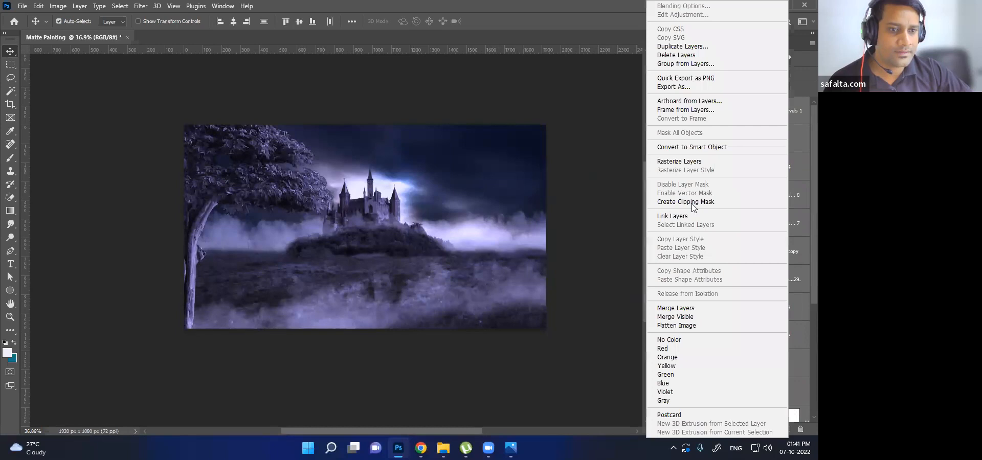
click(680, 147)
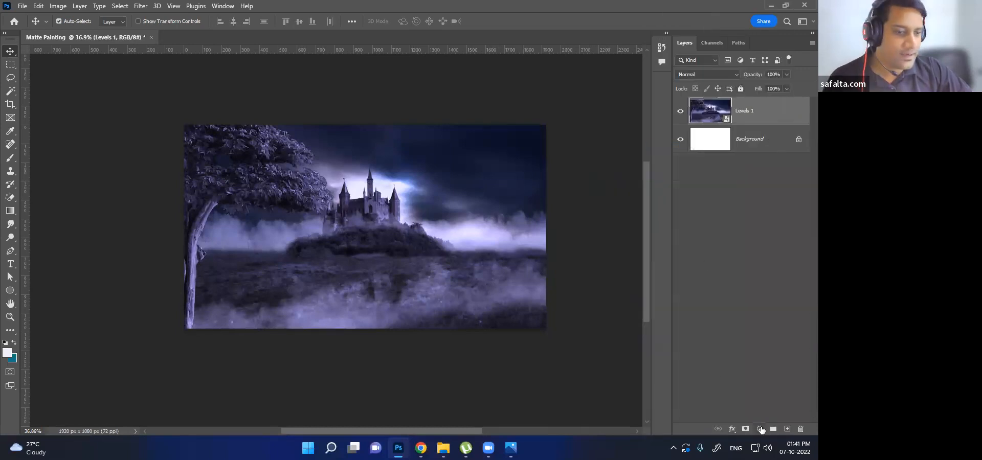
Add a Photo Filter adjustment layer above the Levels 1 smart object and set its density to 44%
click(760, 429)
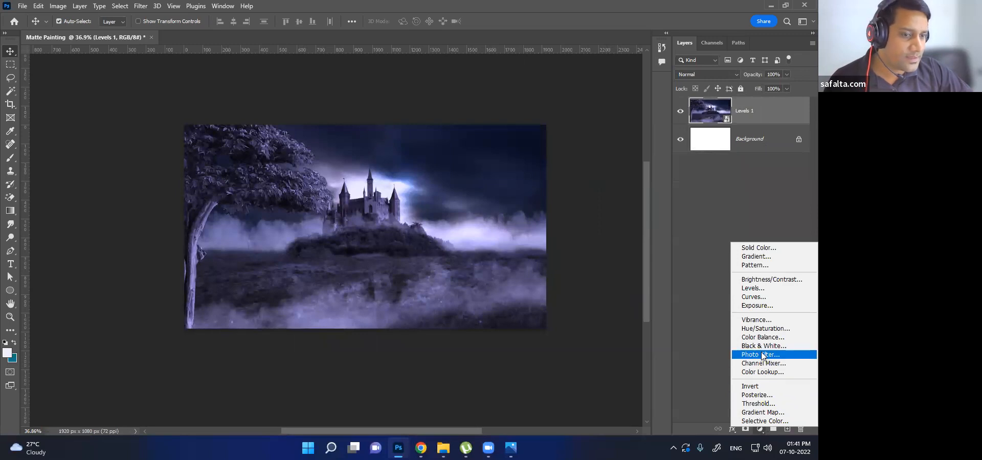
click(762, 355)
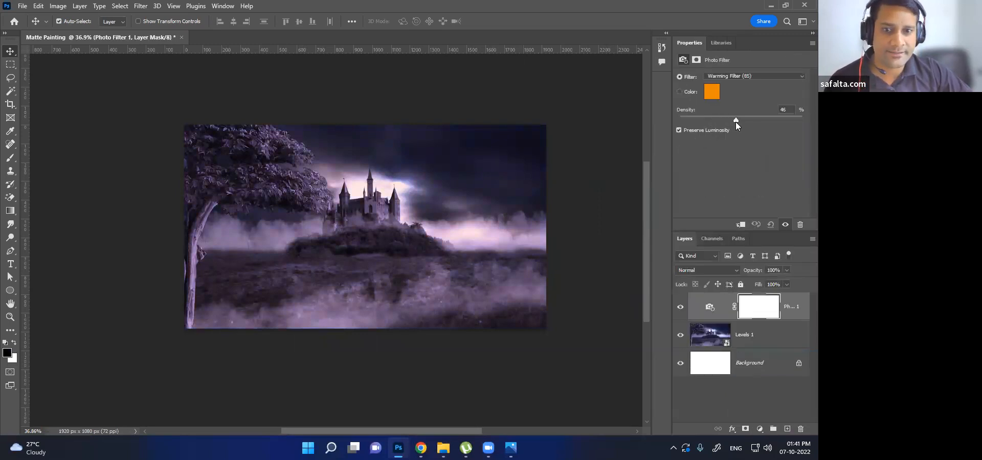
drag(736, 123, 737, 123)
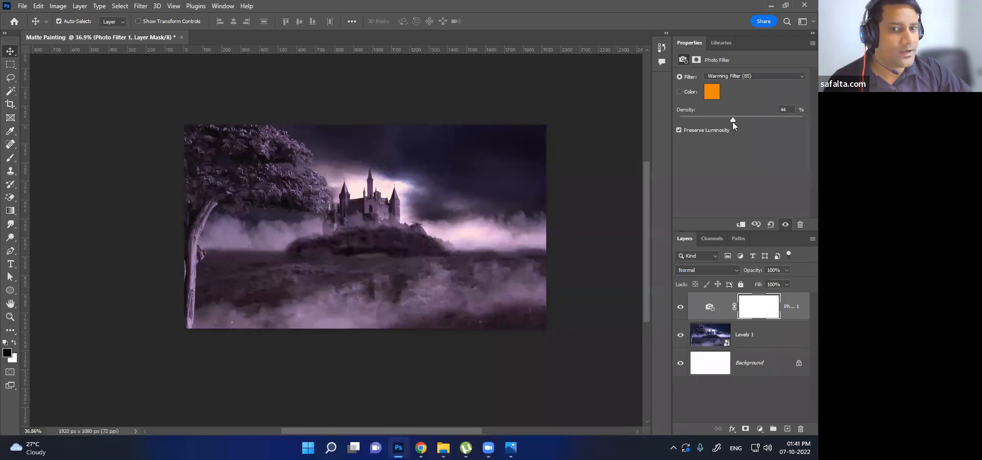
Try the Red, Deep Red, Deep Emerald and Yellow presets on the Photo Filter layer
click(724, 77)
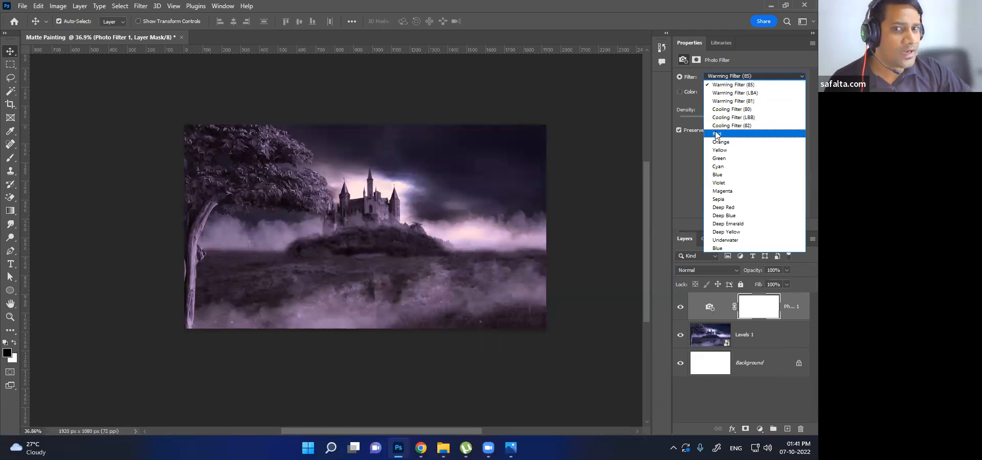
click(716, 134)
click(736, 77)
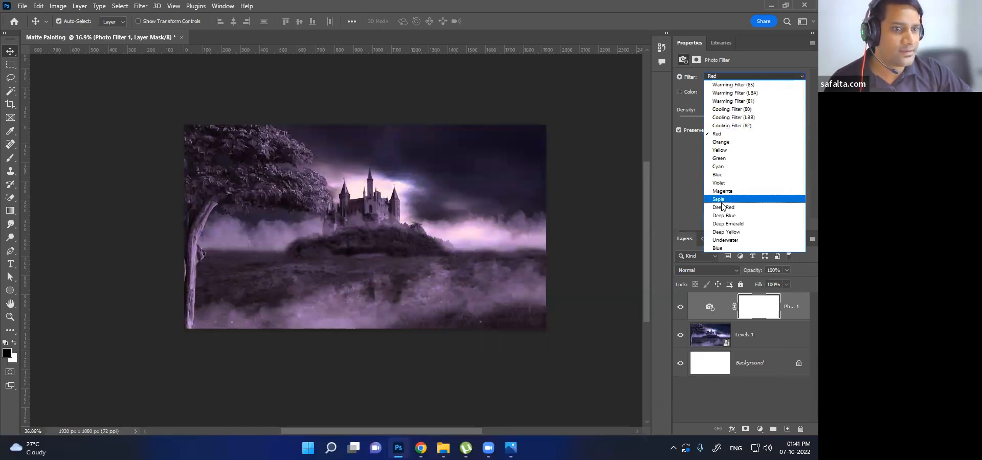
click(724, 195)
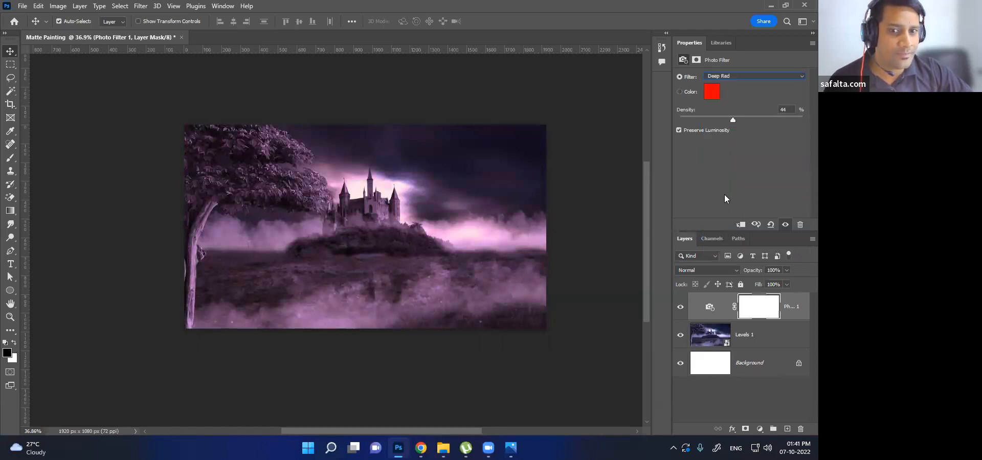
click(739, 76)
click(731, 225)
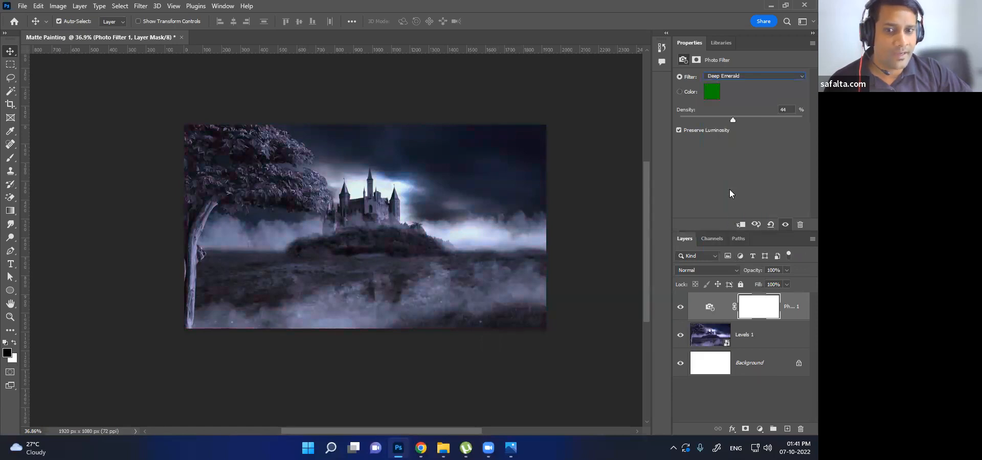
click(740, 77)
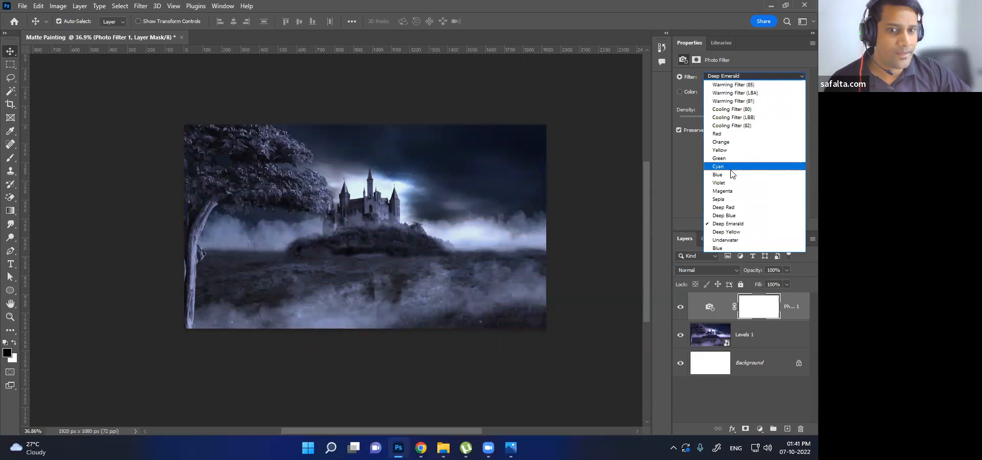
click(730, 150)
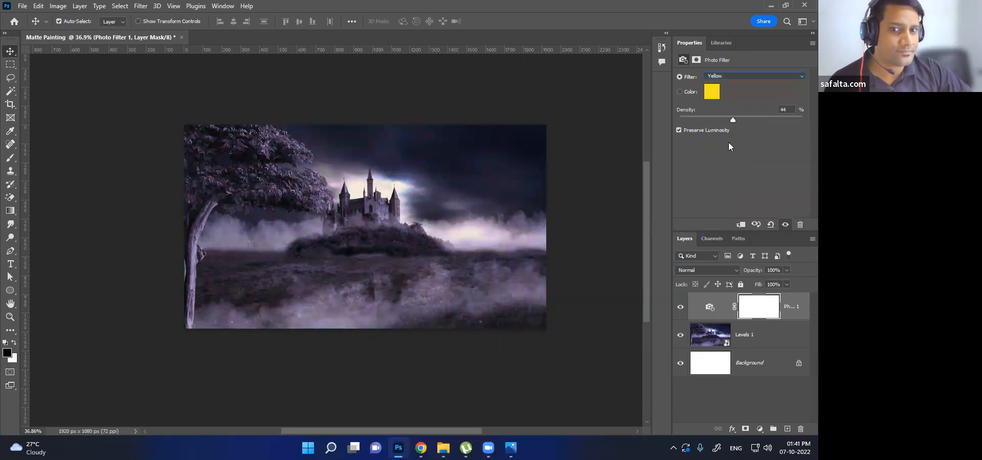
Set the Photo Filter layer to Warming Filter (LBA) at 44% density
click(729, 79)
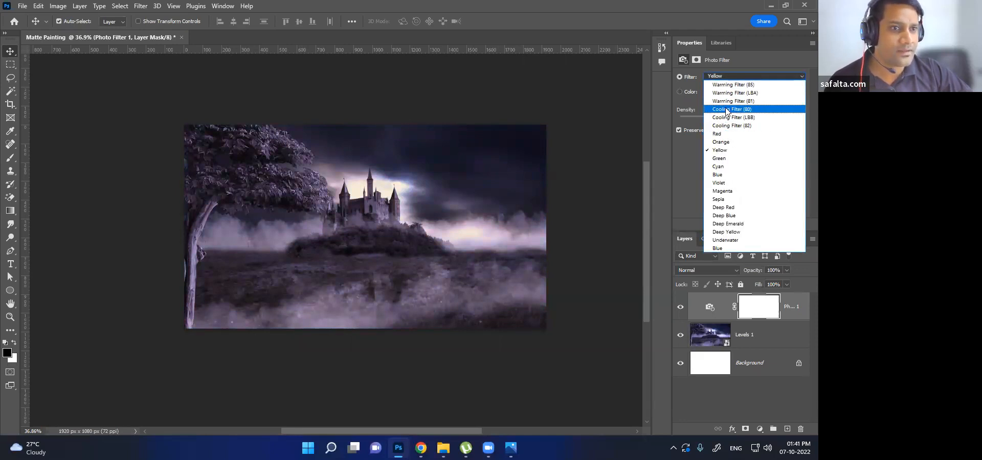
click(729, 86)
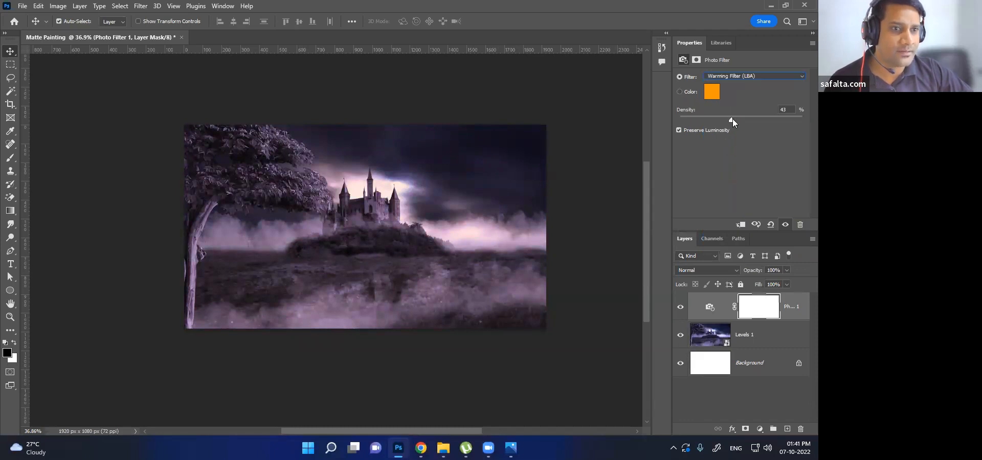
click(596, 341)
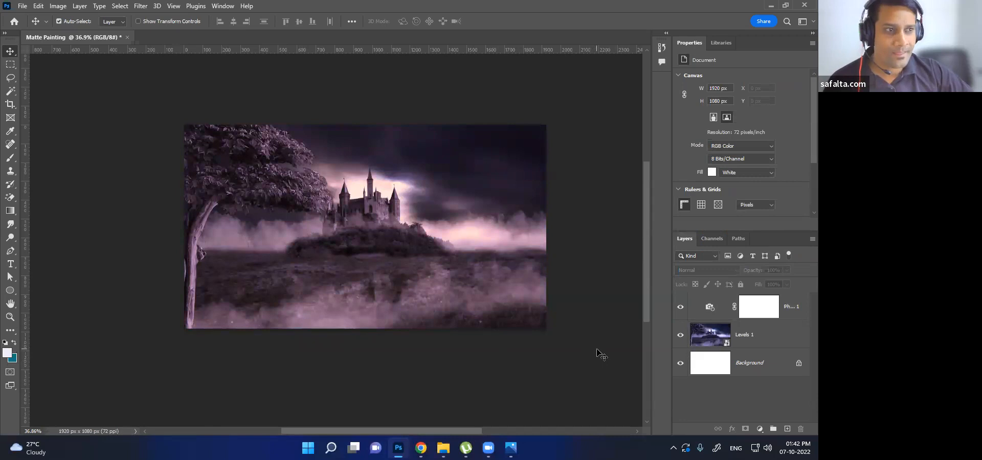
key(r)
drag(471, 290, 489, 287)
key(ctrl+z)
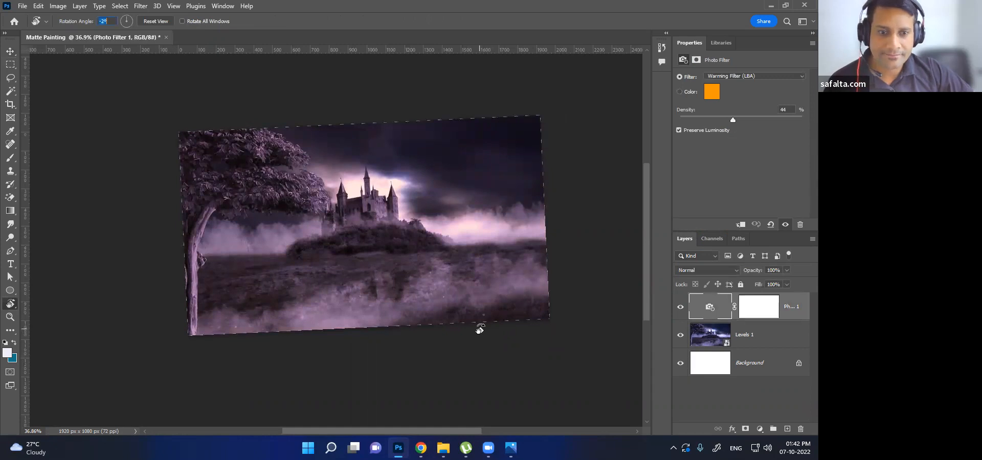
click(10, 51)
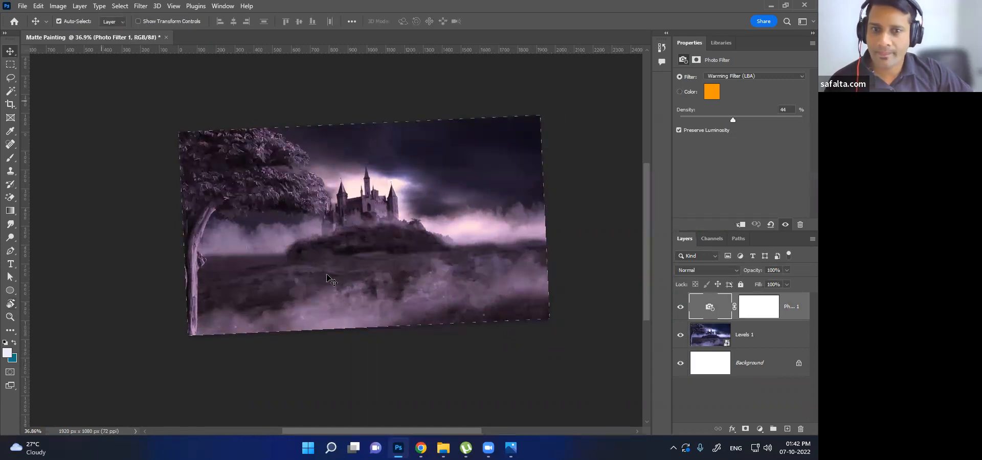
Preview the whole painting in full-screen mode, fitted to the screen, with the canvas view rotation reset
click(364, 374)
key(f)
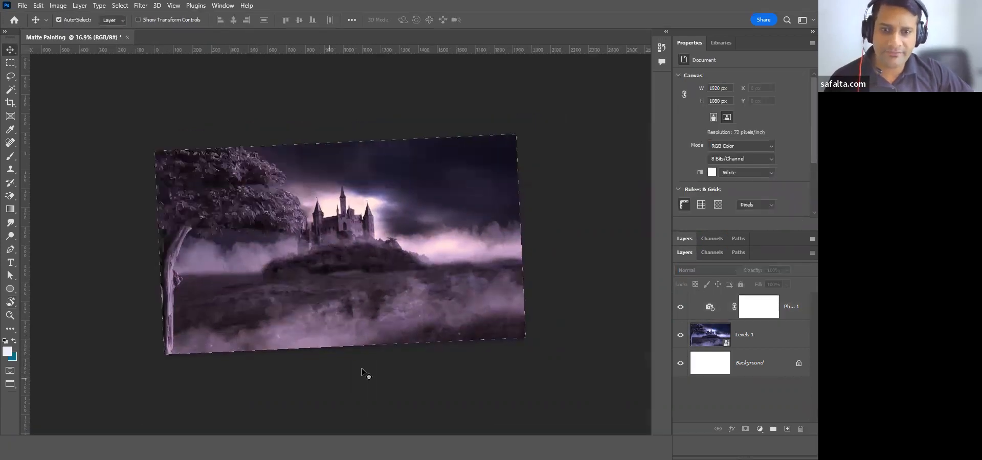
key(f)
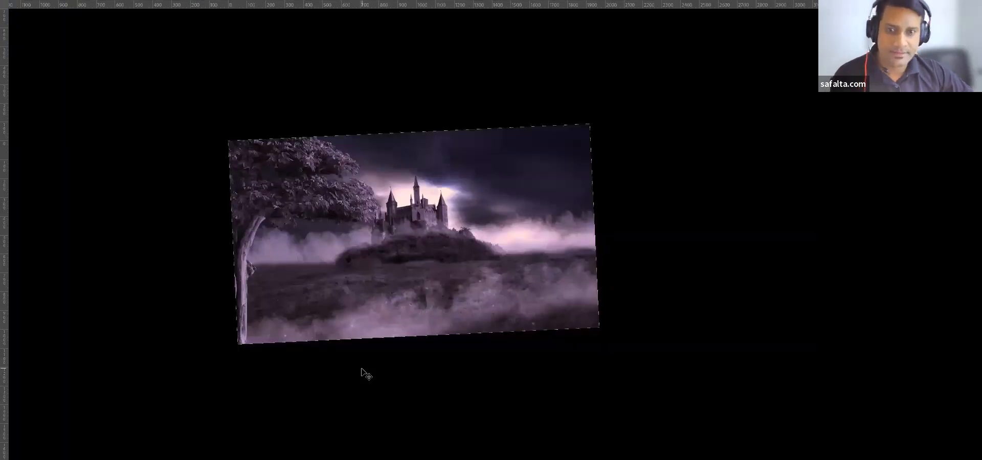
key(ctrl+0)
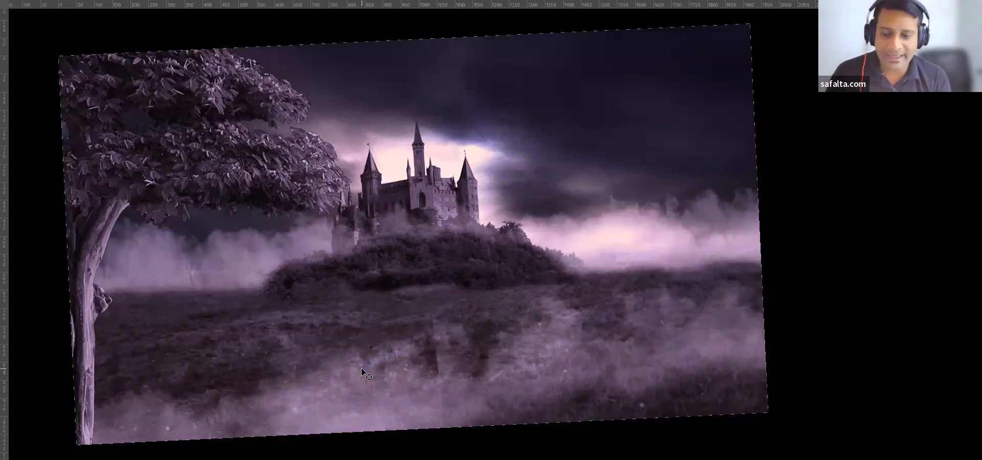
key(Escape)
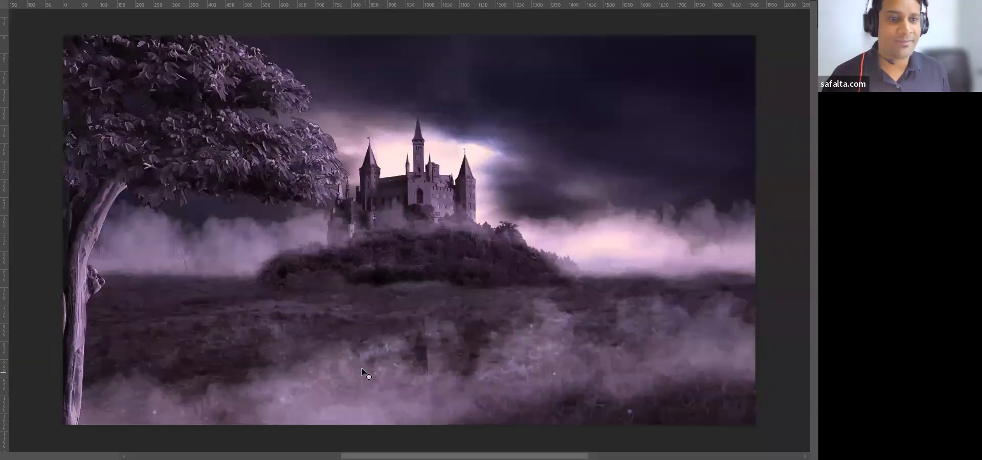